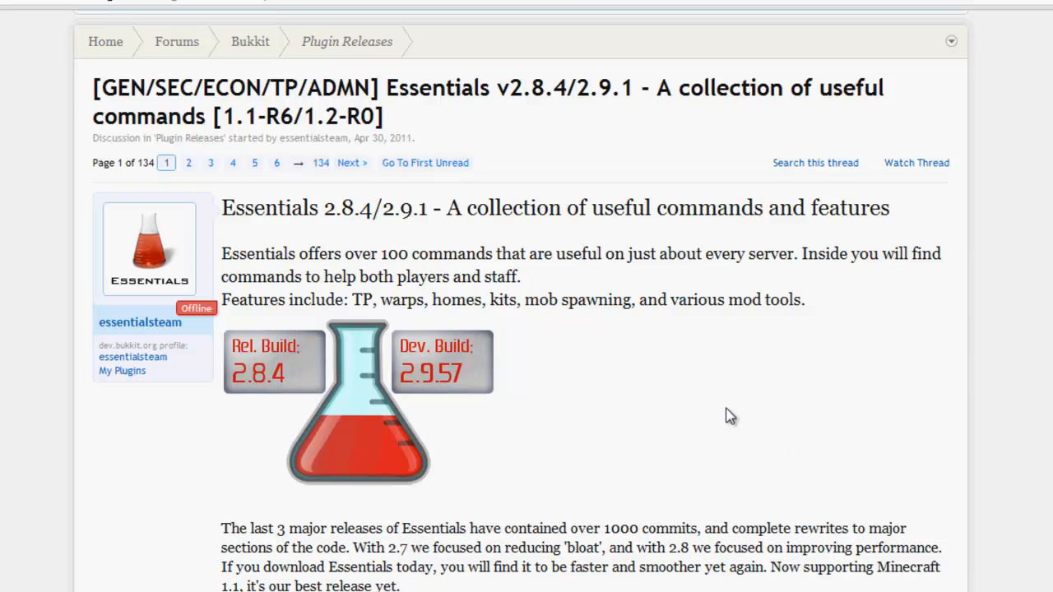
Download the Essentials Core and Group Manager archives from the Essentials plugin thread.
{"action": "scroll", "coordinate": [667, 390], "scroll_direction": "down", "scroll_amount": 3}
{"action": "scroll", "coordinate": [666, 393], "scroll_direction": "up", "scroll_amount": 2}
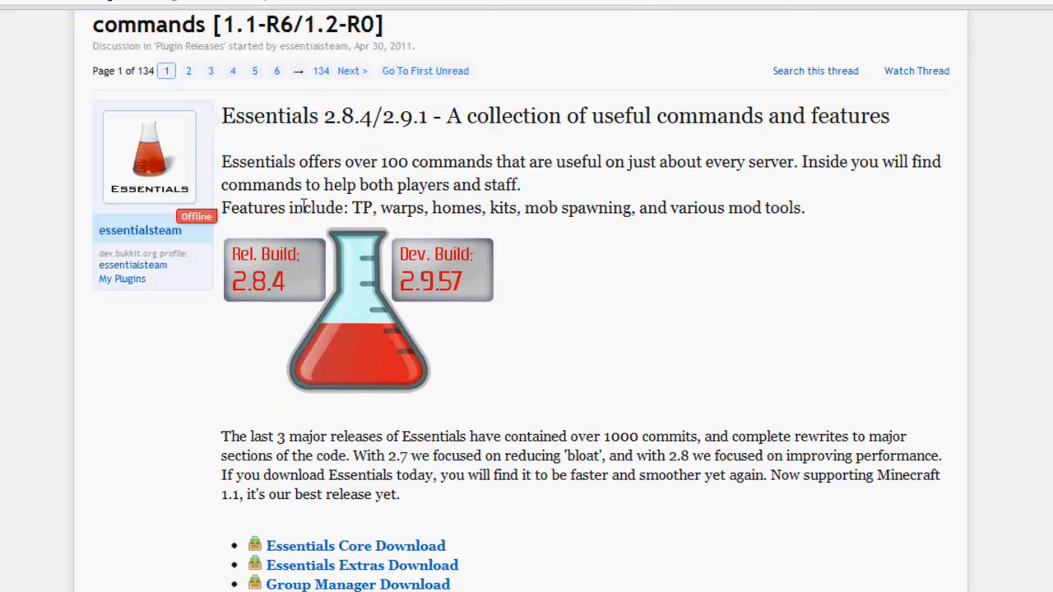
{"action": "scroll", "coordinate": [569, 259], "scroll_direction": "up", "scroll_amount": 4}
{"action": "scroll", "coordinate": [626, 280], "scroll_direction": "down", "scroll_amount": 5}
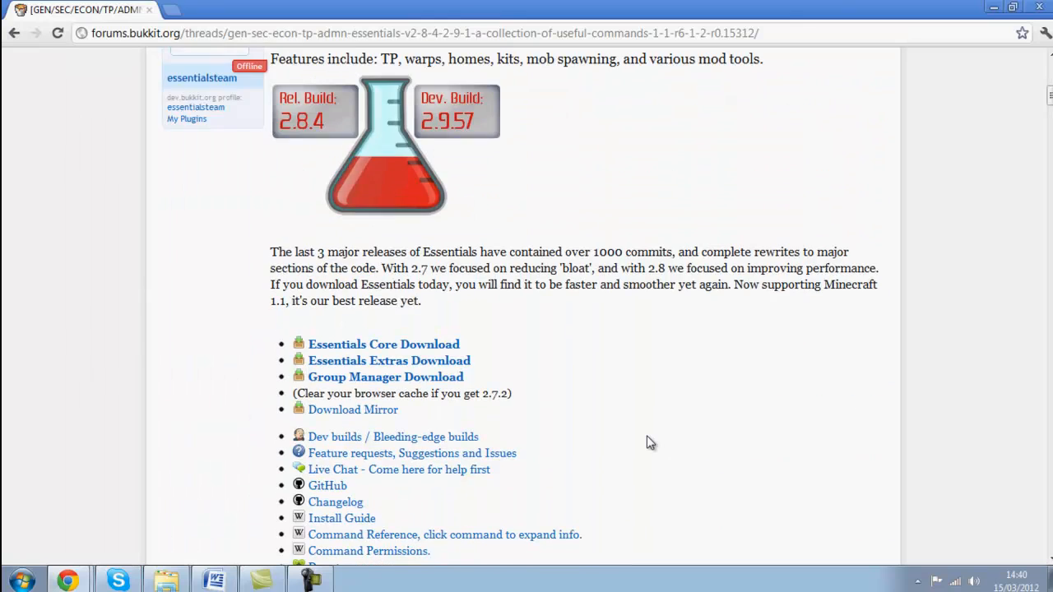
{"action": "scroll", "coordinate": [648, 443], "scroll_direction": "down", "scroll_amount": 1}
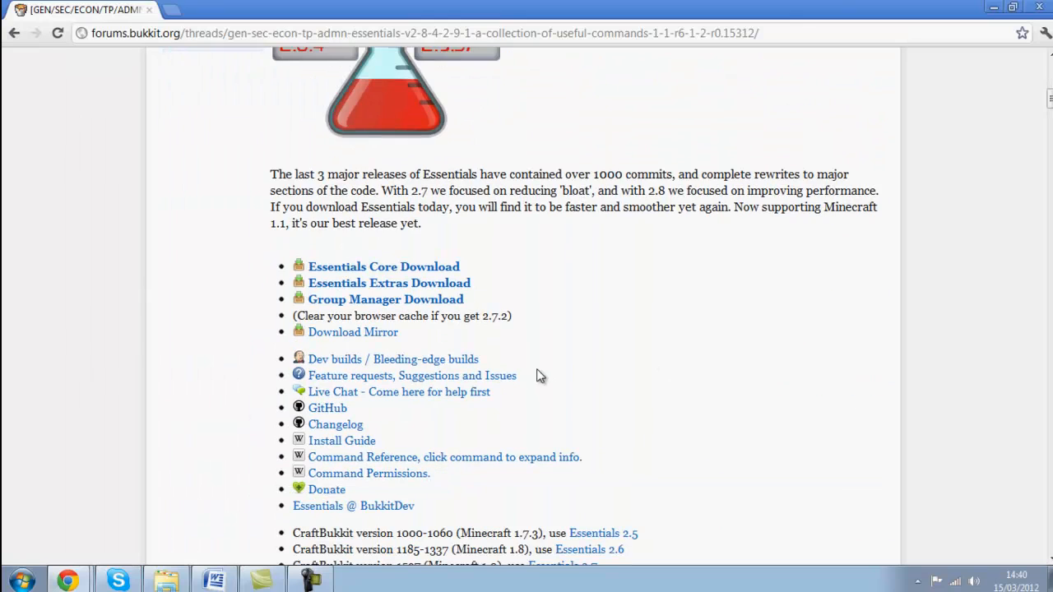
{"action": "left_click", "coordinate": [407, 269]}
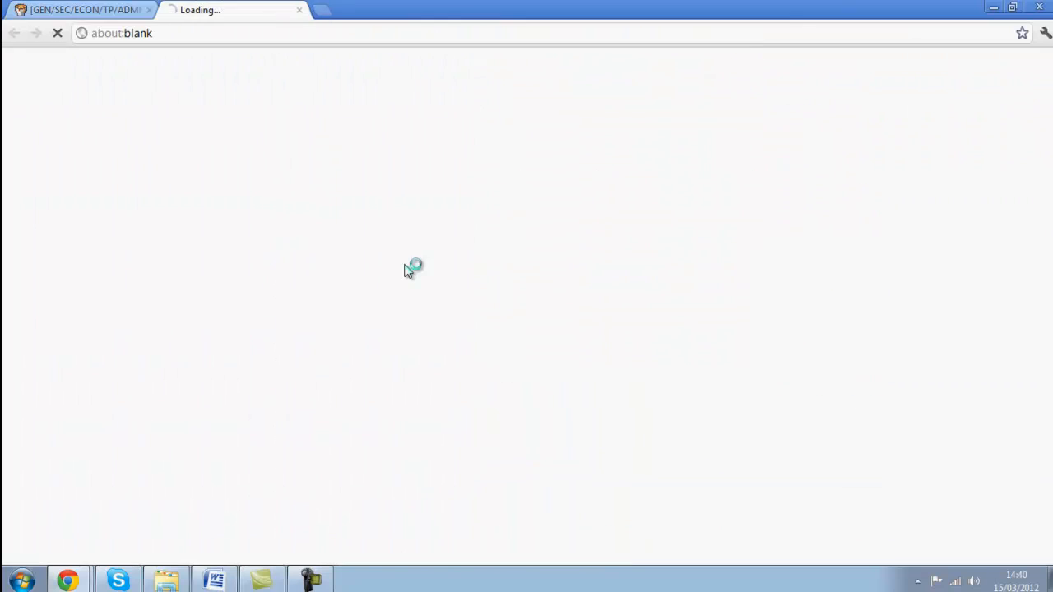
{"action": "left_click", "coordinate": [107, 13]}
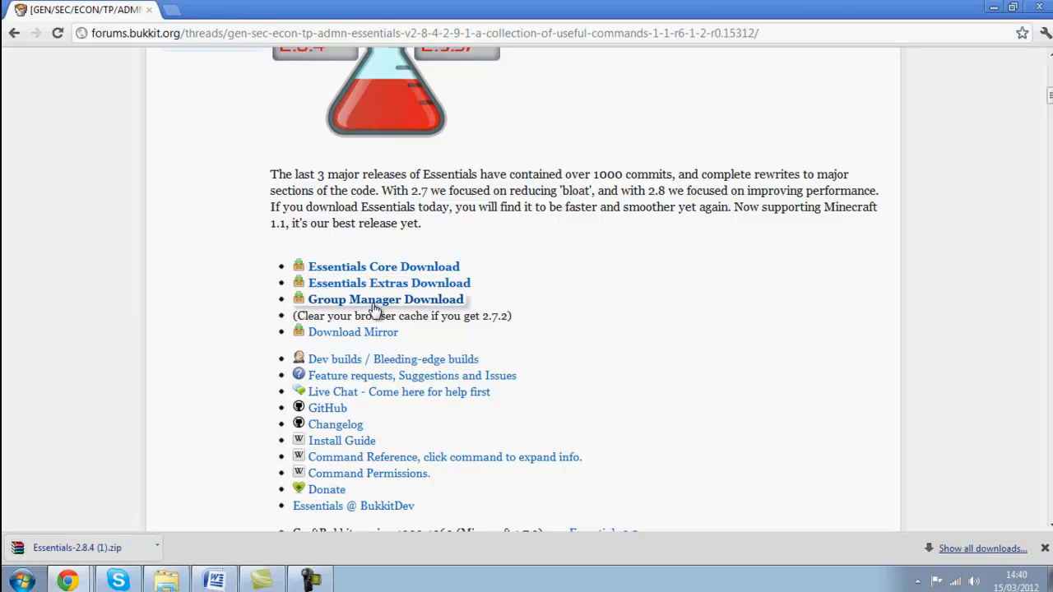
{"action": "left_click", "coordinate": [374, 309]}
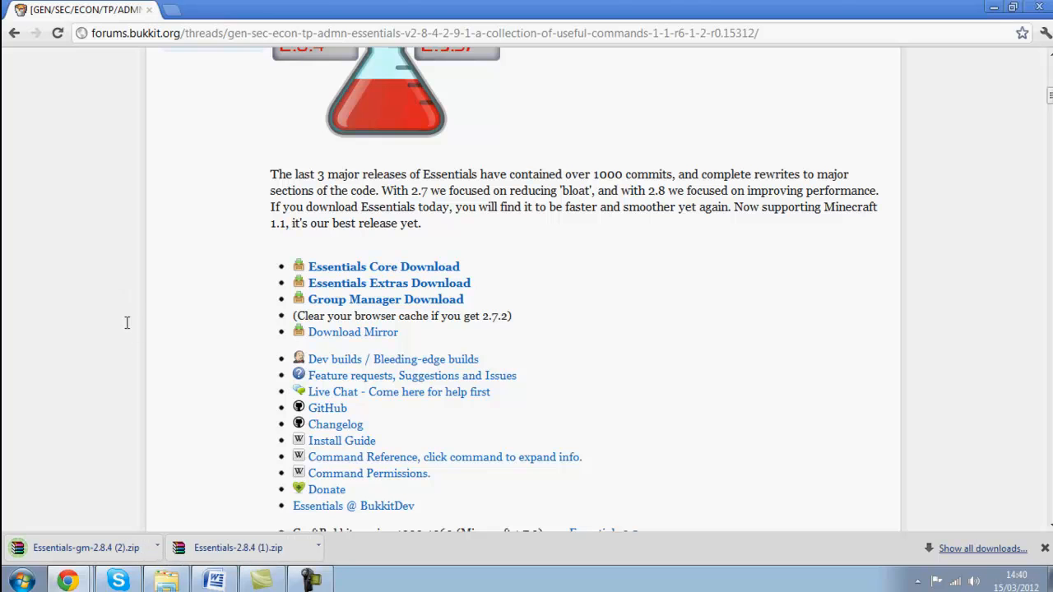
Open the downloaded Essentials-2.8.4 (1).zip in WinRAR and go through the jar files it contains.
{"action": "left_click", "coordinate": [236, 553]}
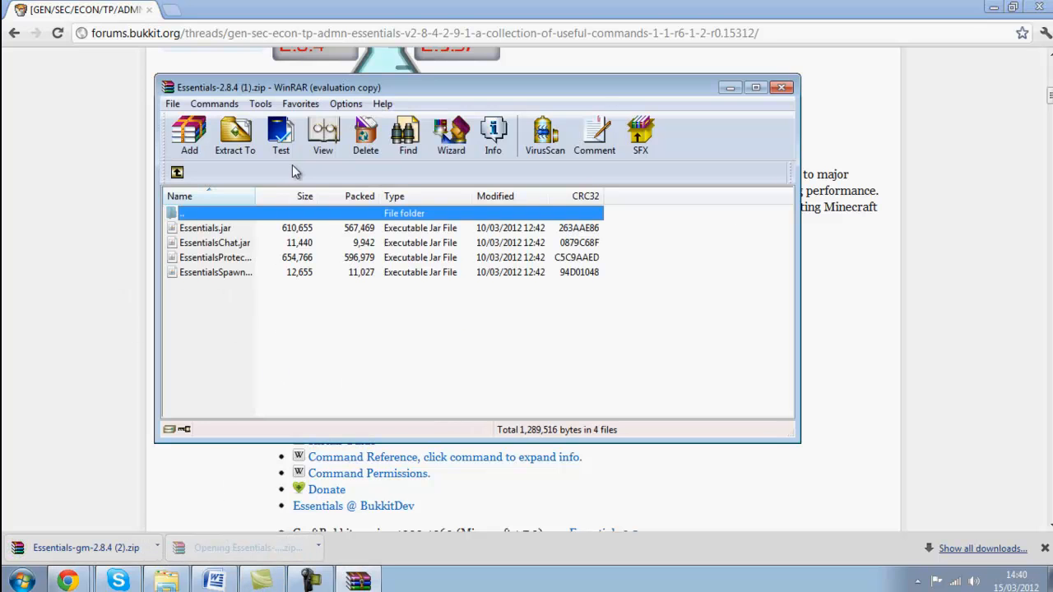
{"action": "double_click", "coordinate": [306, 88]}
{"action": "left_click", "coordinate": [75, 149]}
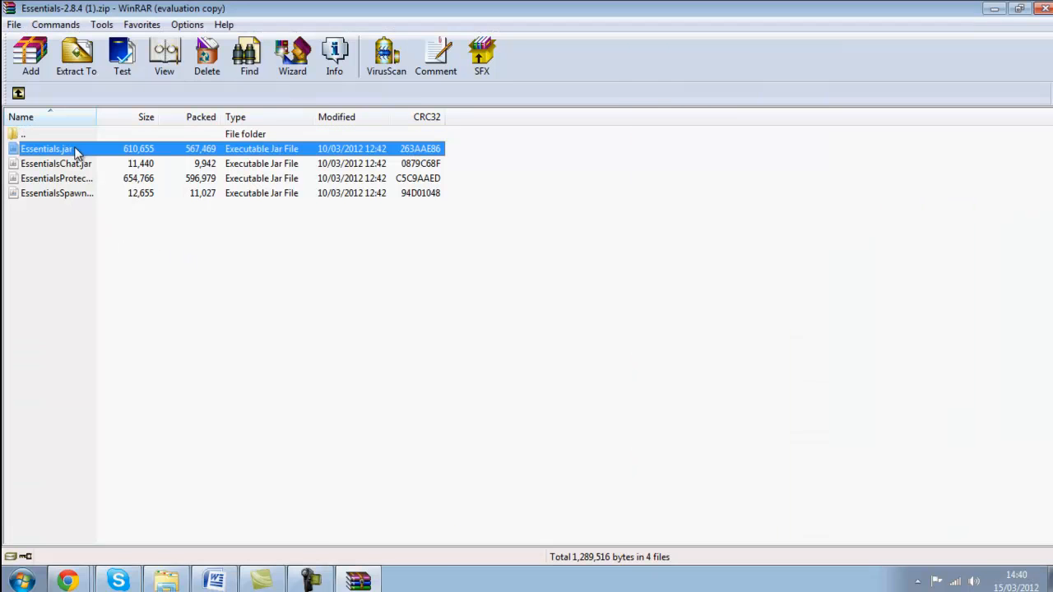
{"action": "left_click", "coordinate": [77, 164]}
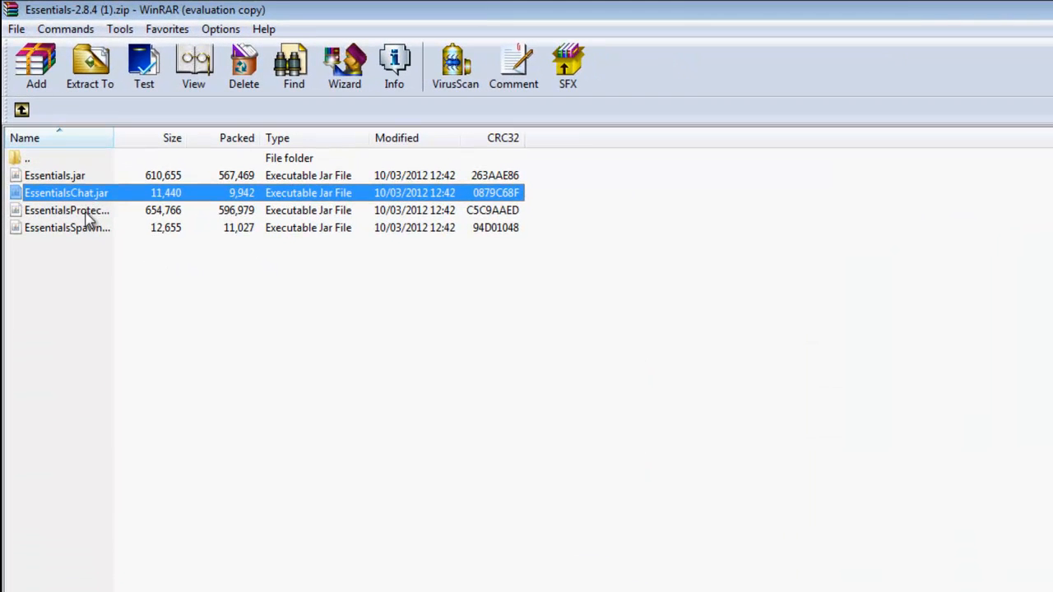
{"action": "left_click", "coordinate": [87, 212]}
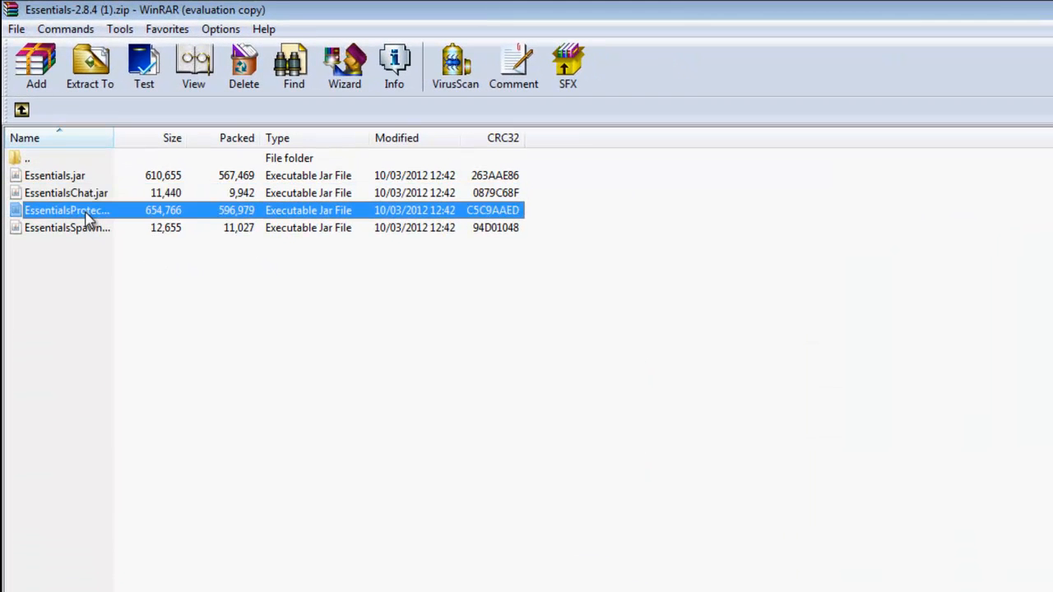
{"action": "left_click", "coordinate": [86, 229]}
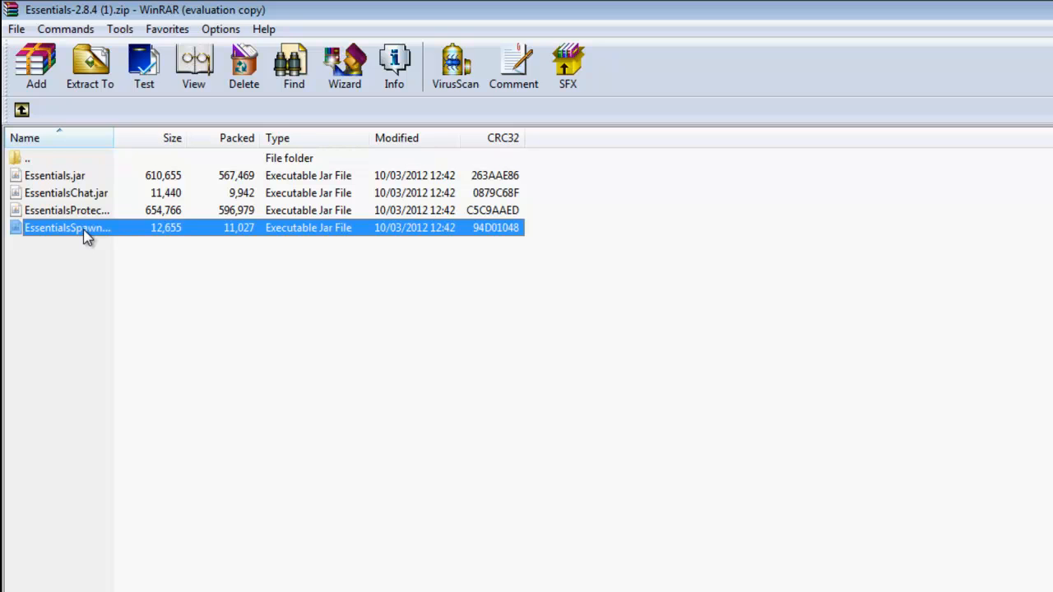
Copy Essentials.jar and EssentialsChat.jar from the archive into the server's plugins folder, then close the archive.
{"action": "left_click", "coordinate": [66, 178]}
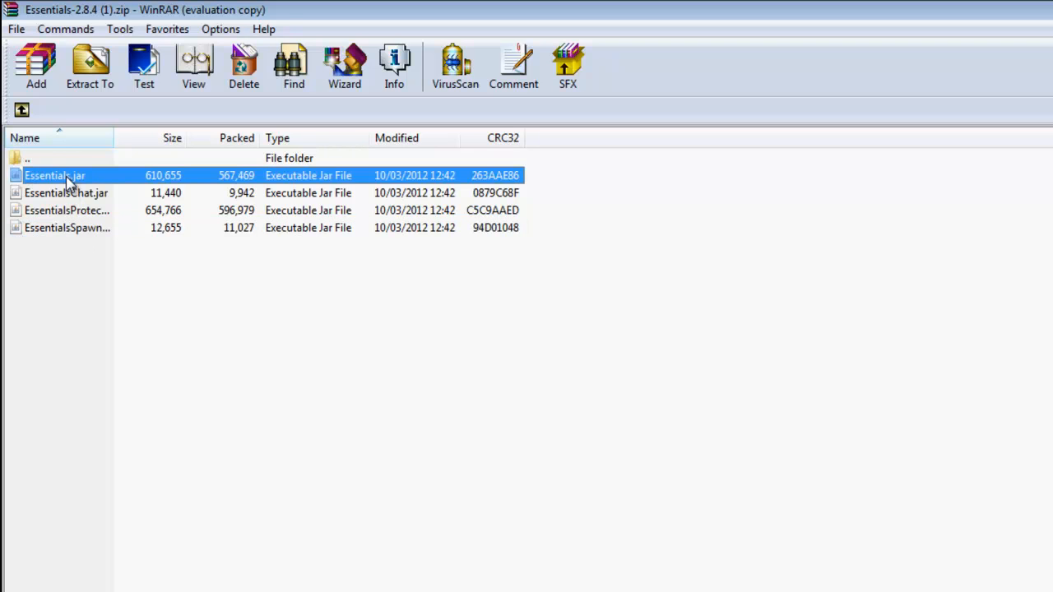
{"action": "left_click", "coordinate": [71, 194]}
{"action": "left_click", "coordinate": [71, 176]}
{"action": "left_click", "coordinate": [74, 194], "text": "shift"}
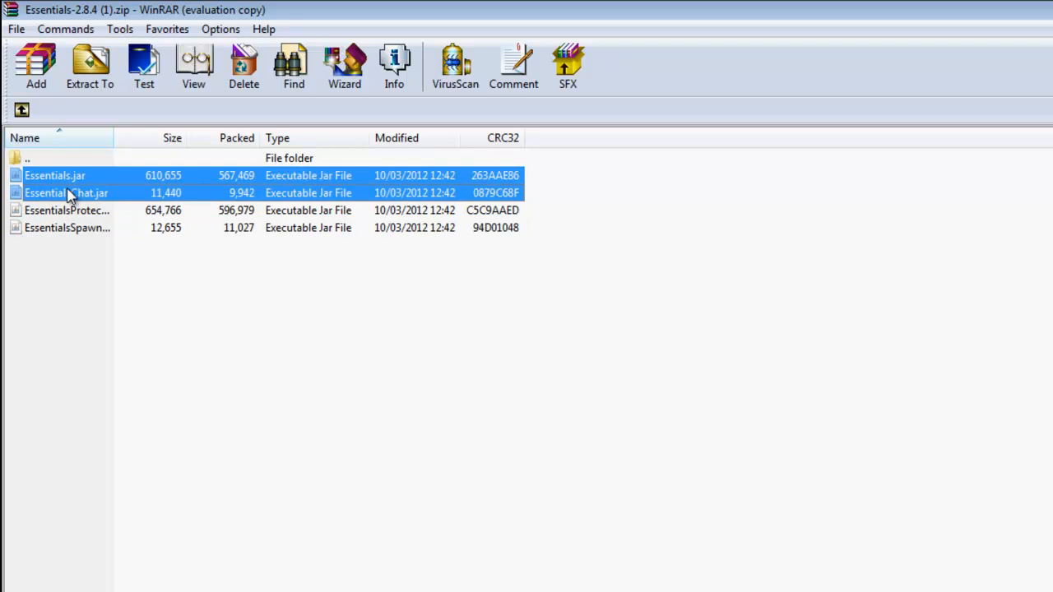
{"action": "key", "text": "alt+Tab"}
{"action": "left_click_drag", "start_coordinate": [257, 17], "coordinate": [873, 185]}
{"action": "left_click_drag", "start_coordinate": [464, 9], "coordinate": [384, 16]}
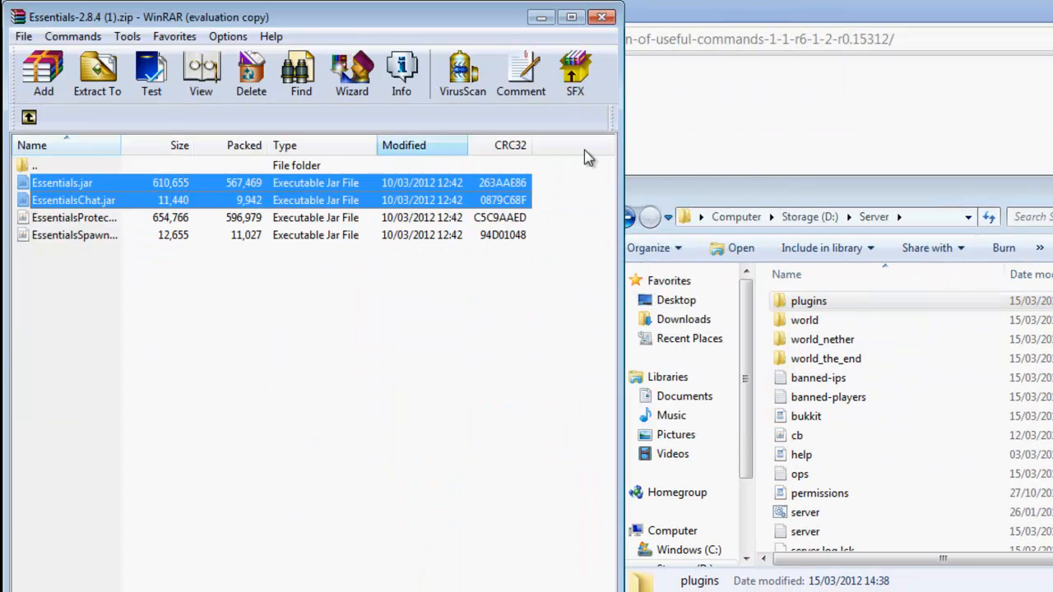
{"action": "double_click", "coordinate": [814, 303]}
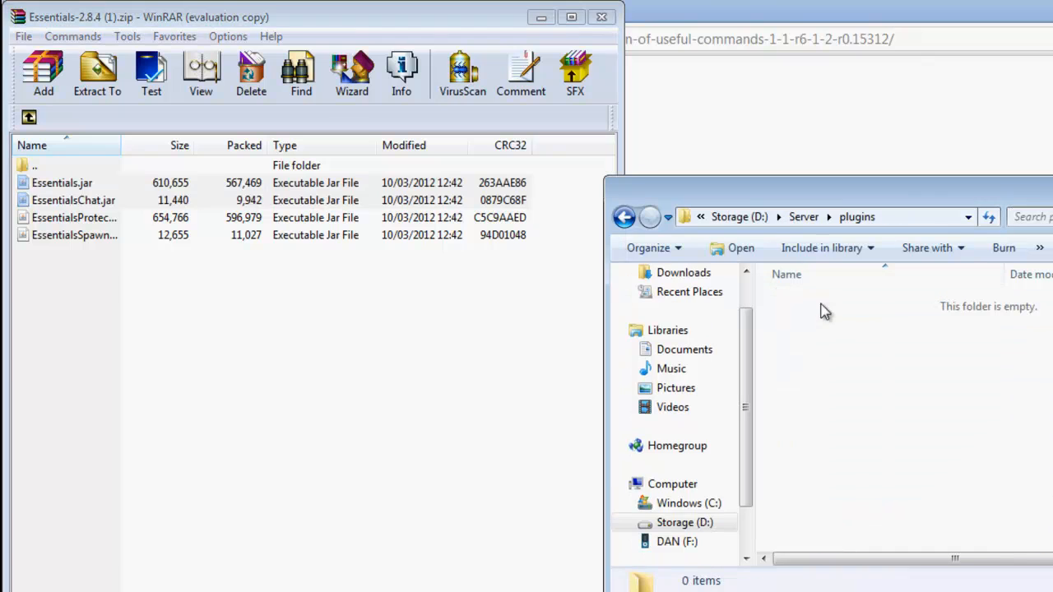
{"action": "left_click_drag", "start_coordinate": [41, 183], "coordinate": [933, 357]}
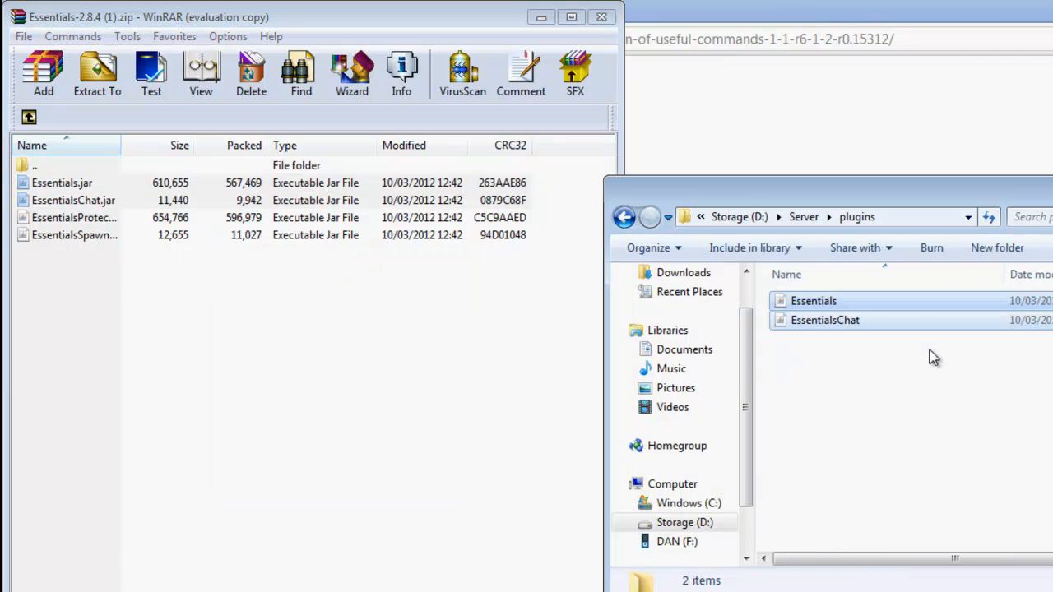
{"action": "left_click", "coordinate": [602, 17]}
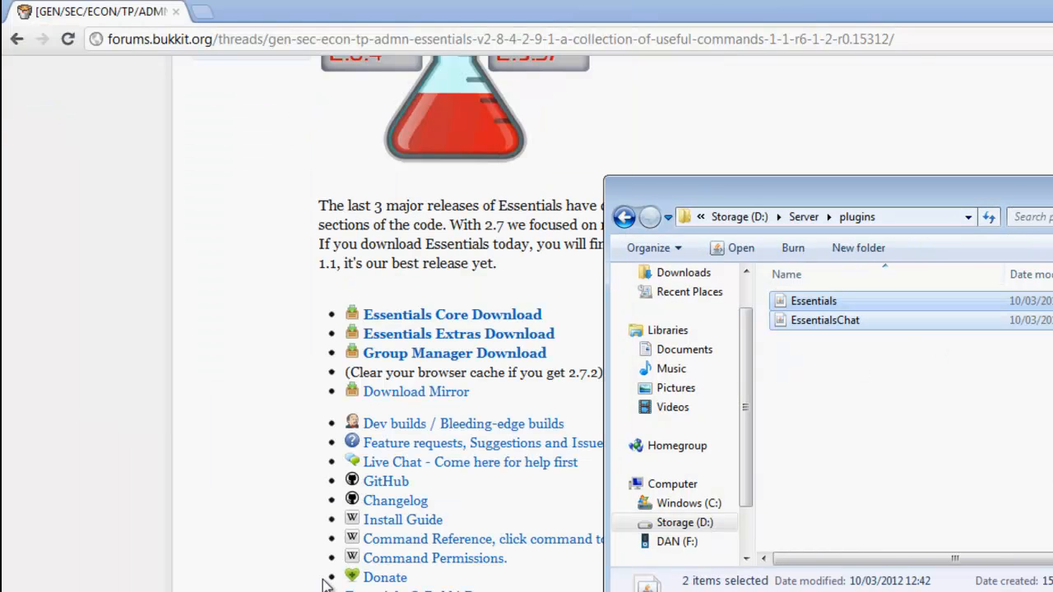
Copy the EssentialsGroupManager jar from Essentials-gm-2.8.4 (2).zip into the plugins folder and close the archive.
{"action": "left_click", "coordinate": [264, 286]}
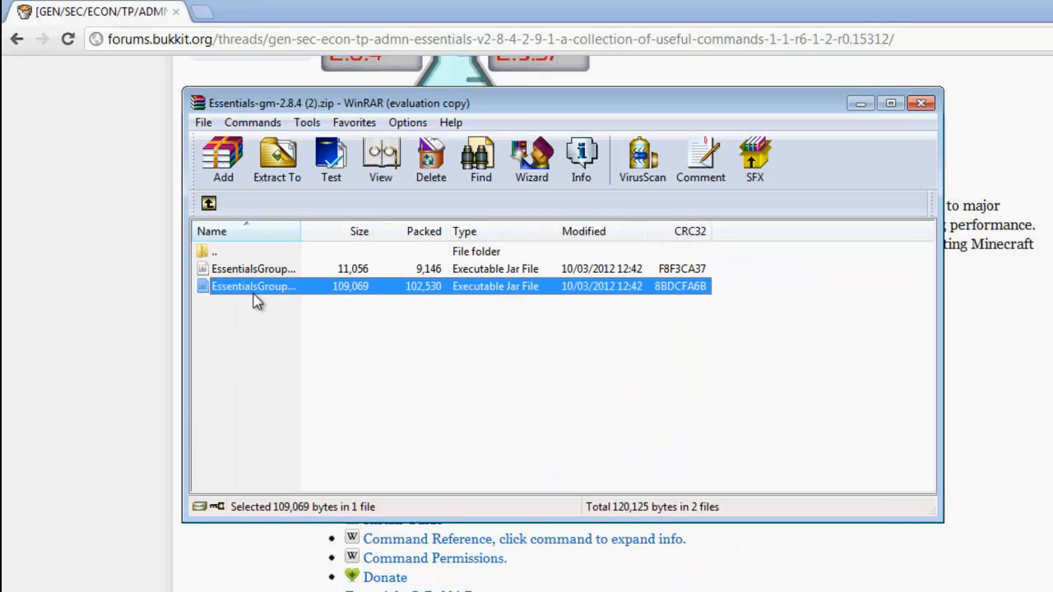
{"action": "left_click_drag", "start_coordinate": [350, 102], "coordinate": [2, 256]}
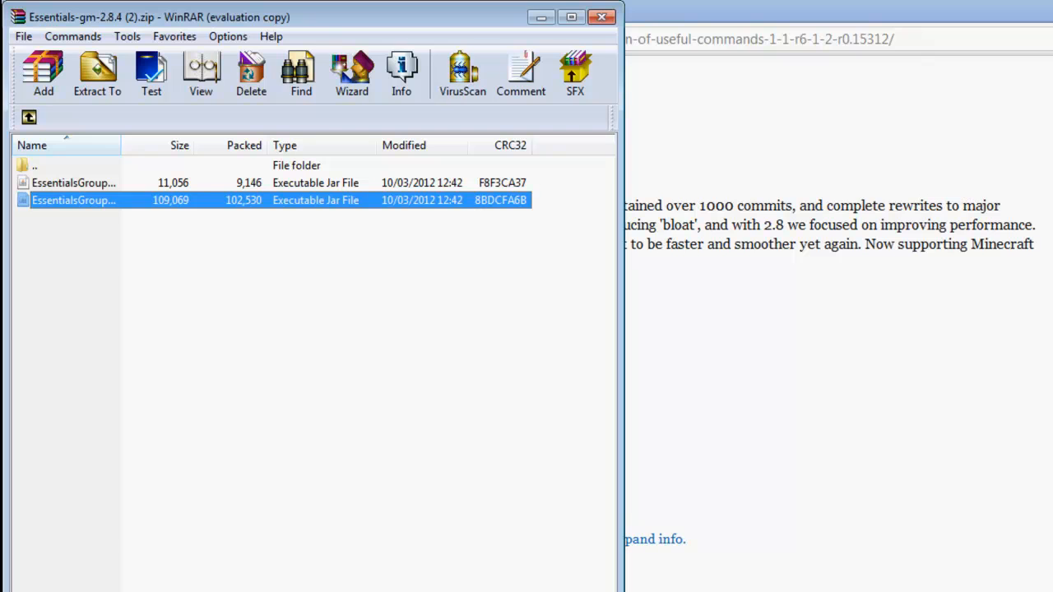
{"action": "left_click", "coordinate": [265, 590]}
{"action": "left_click_drag", "start_coordinate": [93, 211], "coordinate": [891, 461]}
{"action": "left_click", "coordinate": [602, 17]}
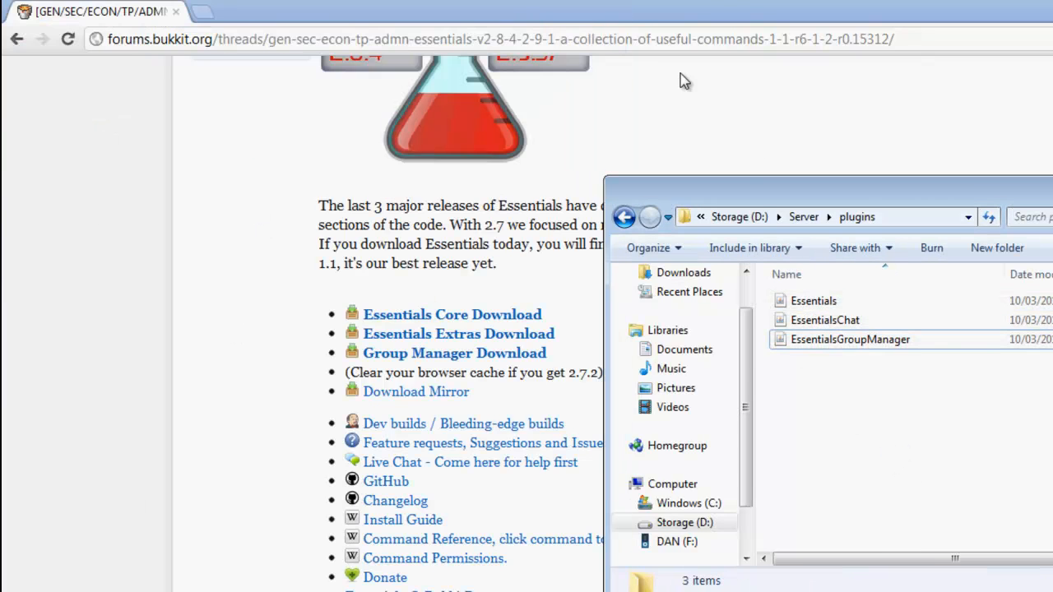
Return to the Server folder and run the server batch file to load the new plugins.
{"action": "left_click_drag", "start_coordinate": [709, 196], "coordinate": [377, 2]}
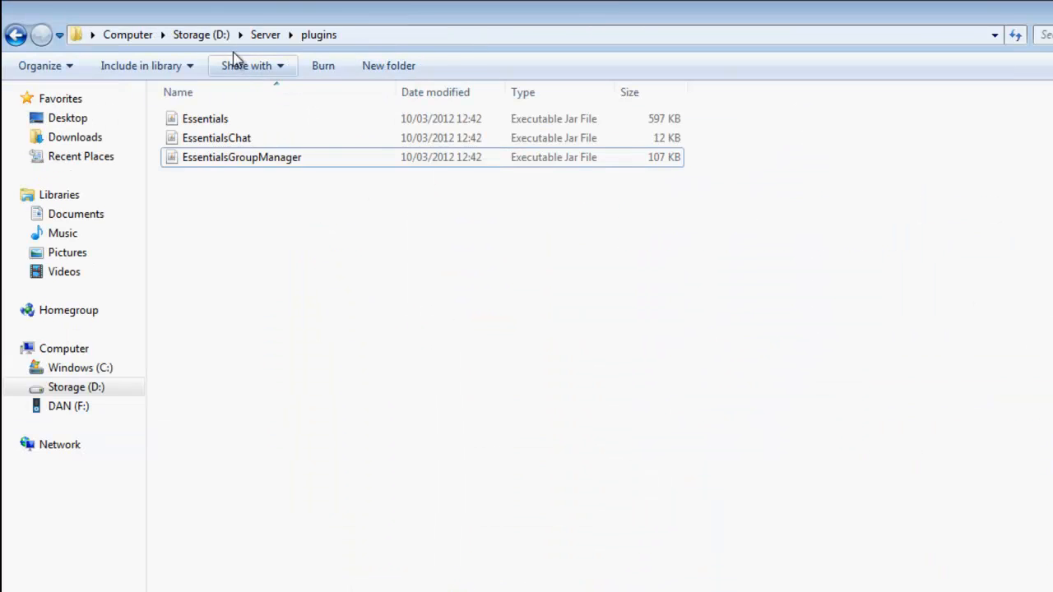
{"action": "left_click", "coordinate": [250, 37]}
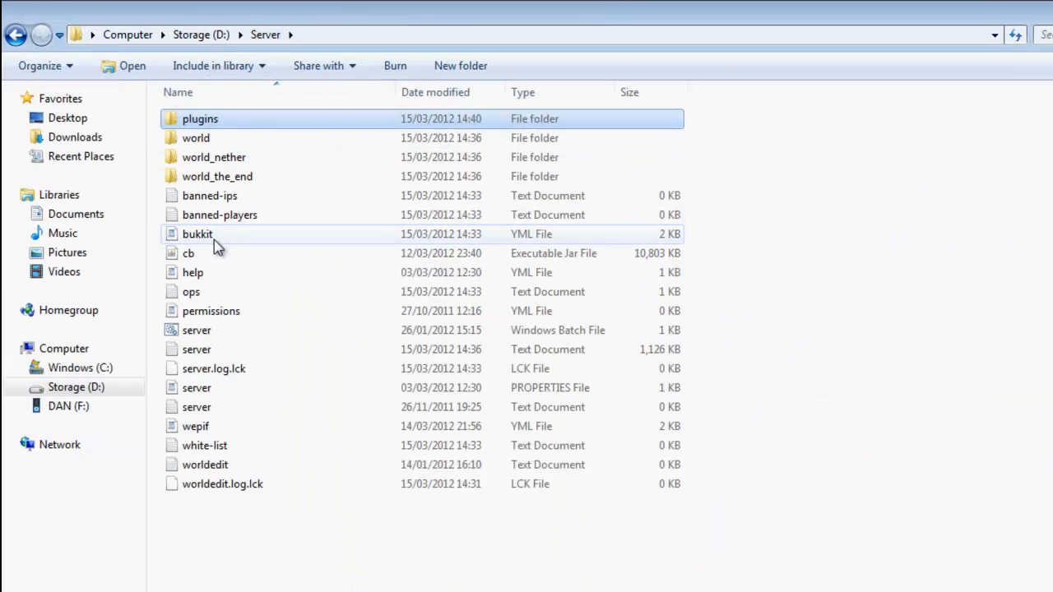
{"action": "double_click", "coordinate": [200, 330]}
{"action": "left_click_drag", "start_coordinate": [276, 45], "coordinate": [366, 74]}
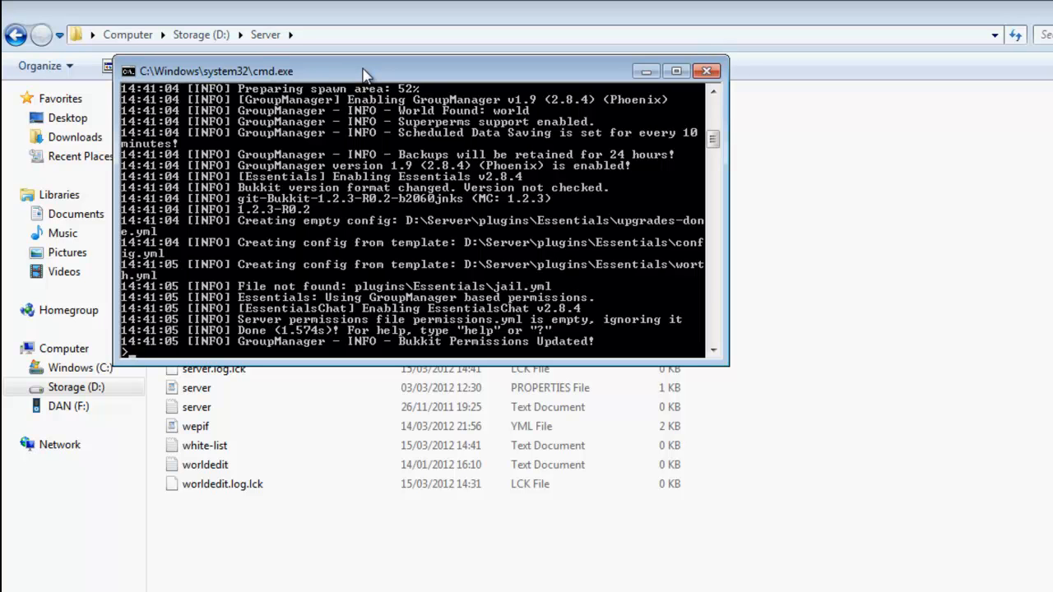
{"action": "left_click_drag", "start_coordinate": [365, 74], "coordinate": [423, 105]}
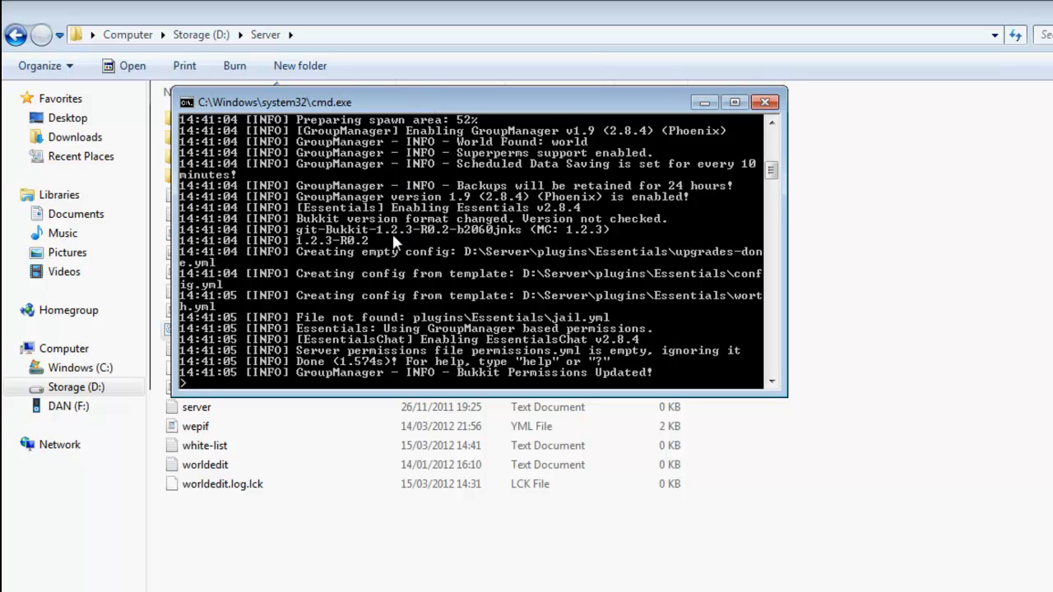
{"action": "mouse_move", "coordinate": [776, 184]}
{"action": "left_mouse_down"}
{"action": "mouse_move", "coordinate": [773, 167]}
{"action": "mouse_move", "coordinate": [767, 175]}
{"action": "left_mouse_up"}
{"action": "left_click_drag", "start_coordinate": [434, 103], "coordinate": [551, 200]}
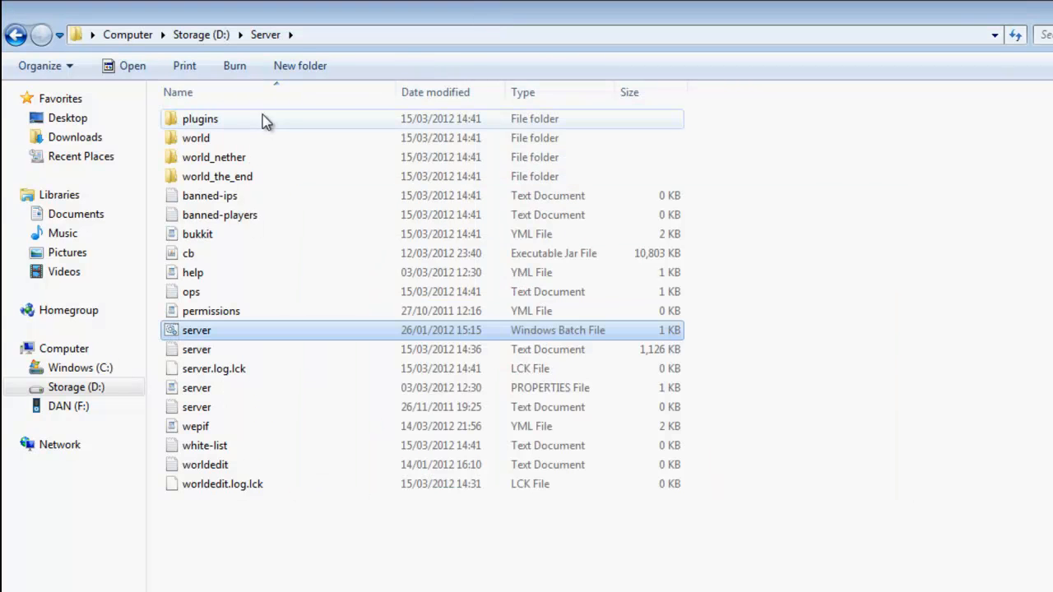
Open the config YML file in the GroupManager folder inside plugins.
{"action": "double_click", "coordinate": [257, 123]}
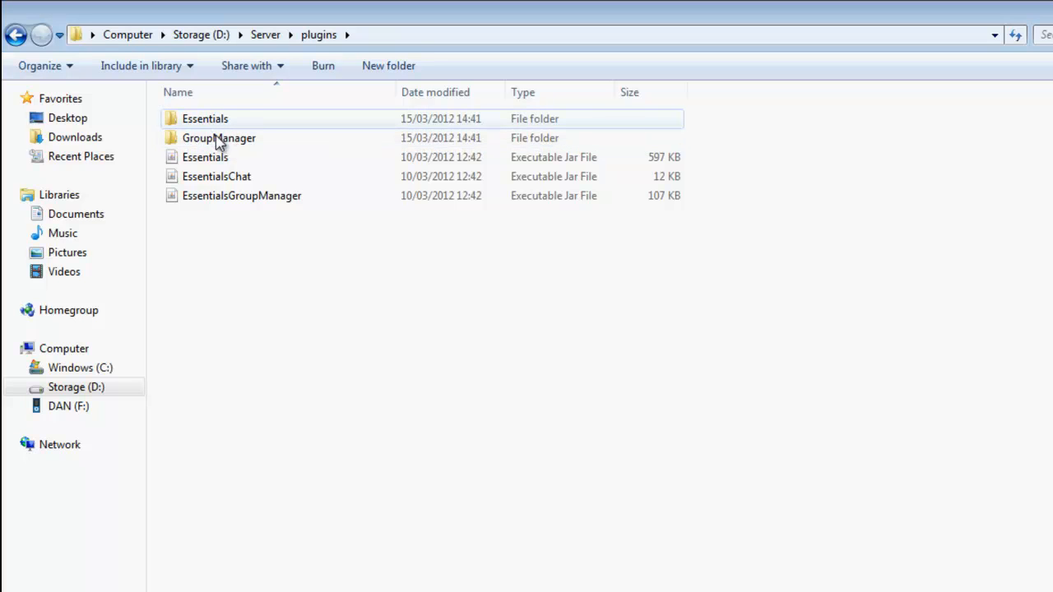
{"action": "double_click", "coordinate": [220, 140]}
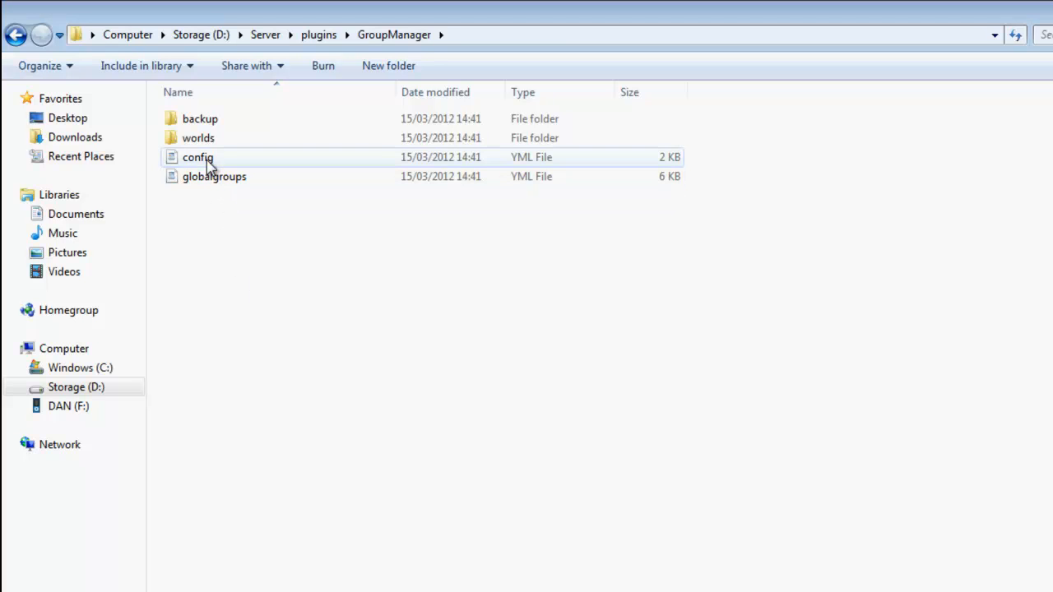
{"action": "left_click", "coordinate": [242, 183]}
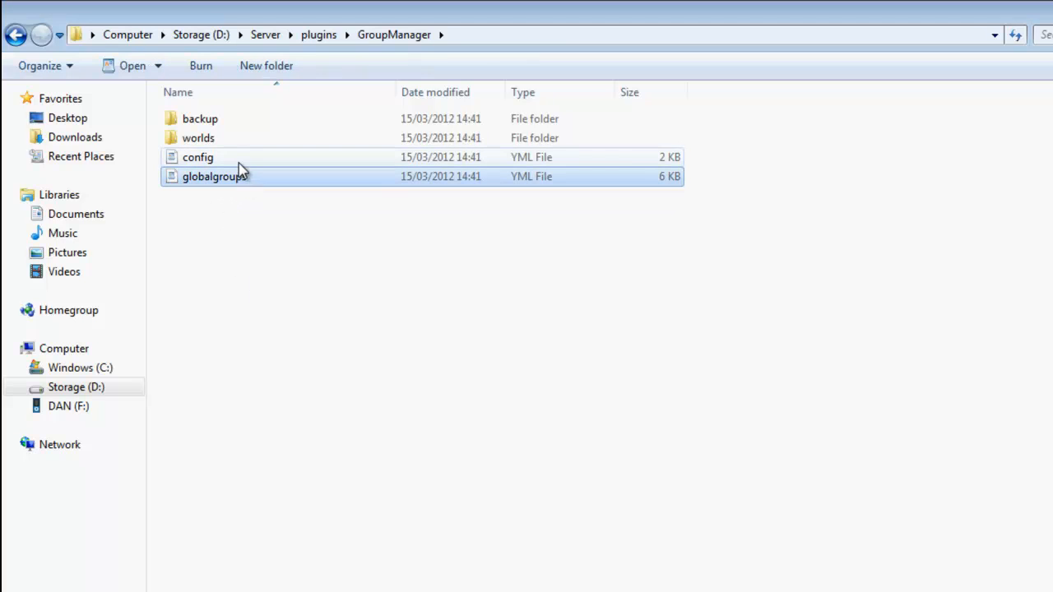
{"action": "left_click", "coordinate": [240, 170]}
{"action": "double_click", "coordinate": [239, 162]}
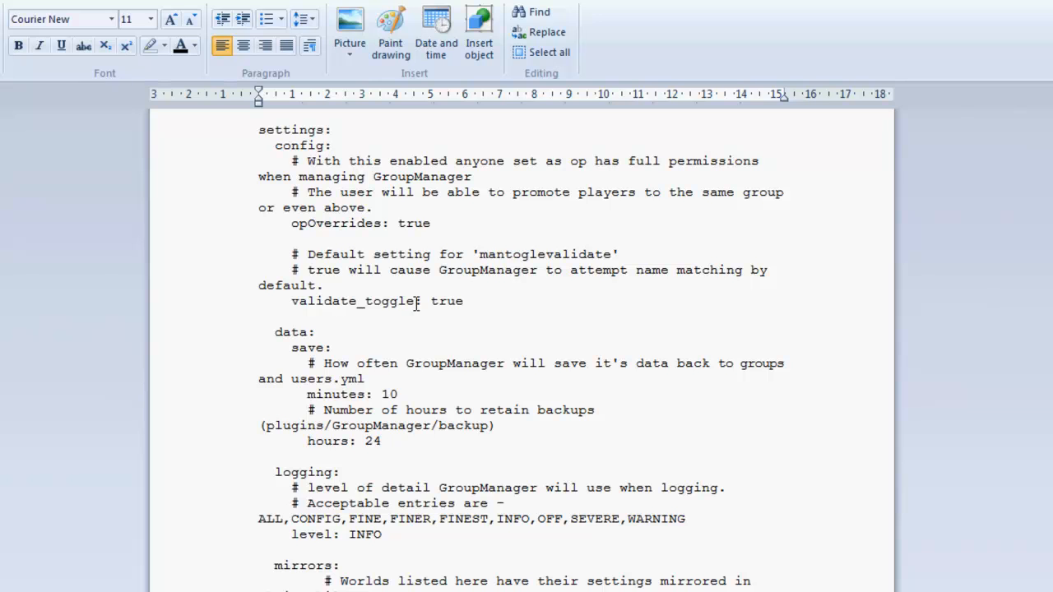
Examine the opOverrides and validate_toggle settings in the config section of the GroupManager file.
{"action": "scroll", "coordinate": [417, 303], "scroll_direction": "down", "scroll_amount": 8}
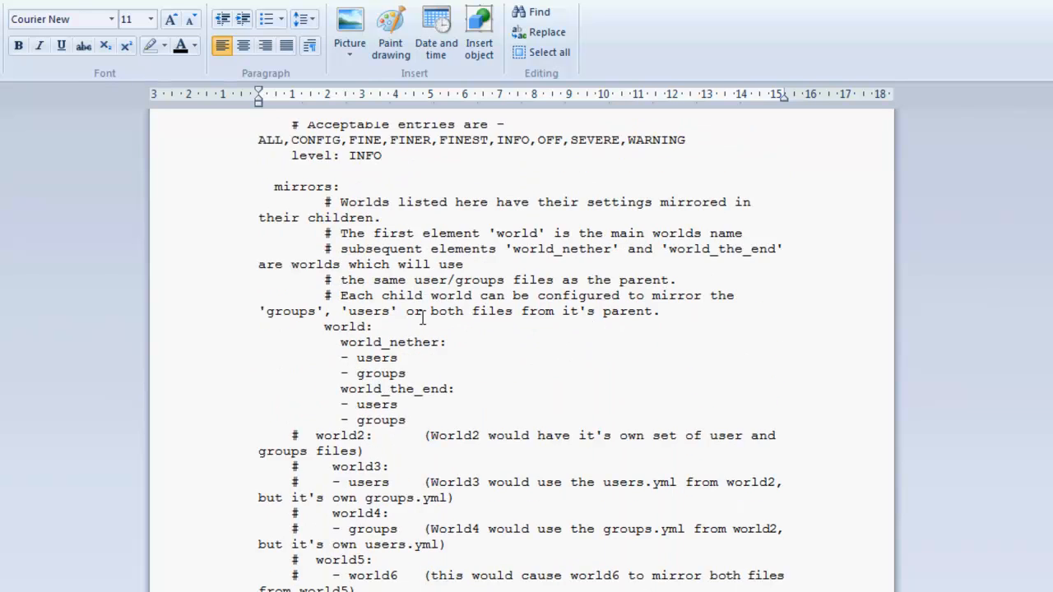
{"action": "scroll", "coordinate": [422, 317], "scroll_direction": "up", "scroll_amount": 8}
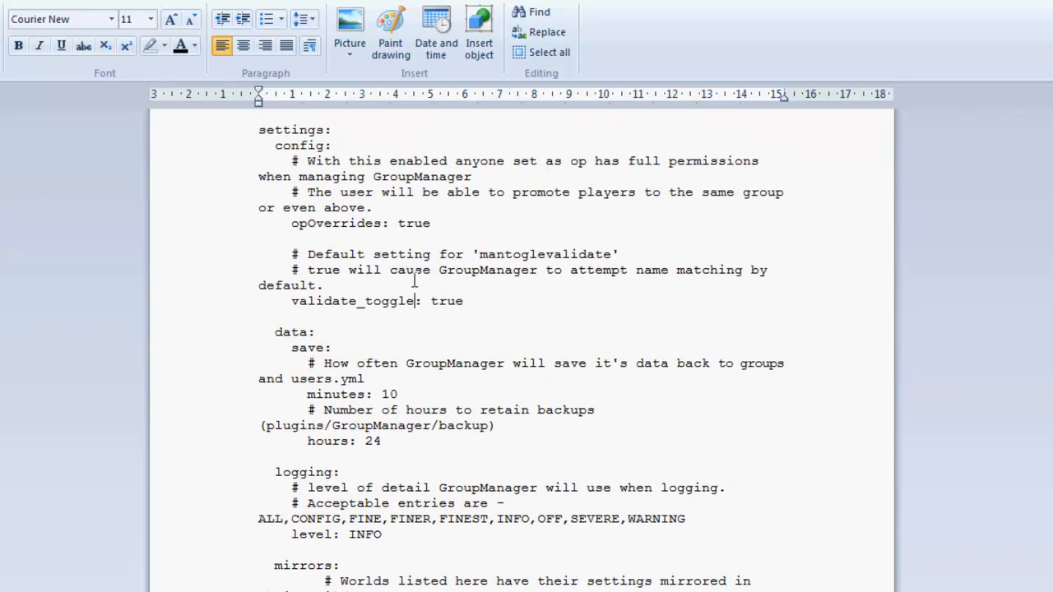
{"action": "left_click", "coordinate": [301, 162]}
{"action": "left_click", "coordinate": [433, 227]}
{"action": "scroll", "coordinate": [477, 257], "scroll_direction": "down", "scroll_amount": 1}
{"action": "left_click", "coordinate": [497, 254]}
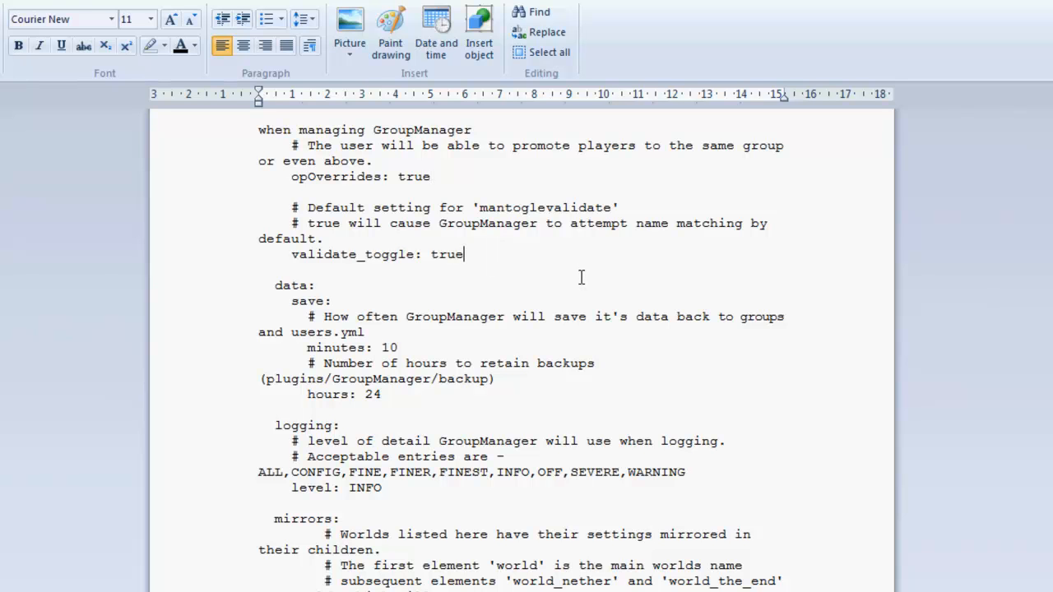
{"action": "left_click", "coordinate": [370, 240]}
{"action": "left_click", "coordinate": [499, 252]}
Examine the data save settings for the save interval in minutes and the backup retention in hours.
{"action": "scroll", "coordinate": [498, 253], "scroll_direction": "down", "scroll_amount": 3}
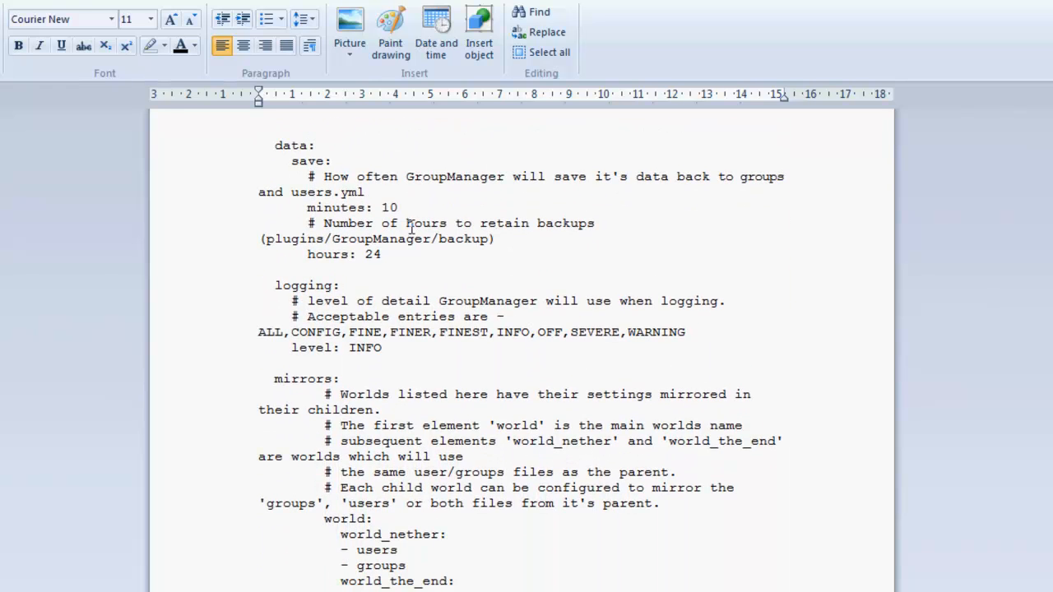
{"action": "left_click", "coordinate": [499, 239]}
{"action": "key", "text": "Up"}
{"action": "key", "text": "Up"}
{"action": "key", "text": "Up"}
{"action": "key", "text": "Up"}
{"action": "key", "text": "Up"}
{"action": "key", "text": "Up"}
{"action": "key", "text": "Down"}
{"action": "key", "text": "Down"}
{"action": "key", "text": "Down"}
{"action": "key", "text": "Down"}
{"action": "left_click", "coordinate": [400, 255]}
{"action": "left_click", "coordinate": [395, 192]}
{"action": "triple_click", "coordinate": [390, 207]}
{"action": "left_click", "coordinate": [406, 207]}
Examine the logging section with its acceptable entries and level setting.
{"action": "scroll", "coordinate": [405, 207], "scroll_direction": "down", "scroll_amount": 2}
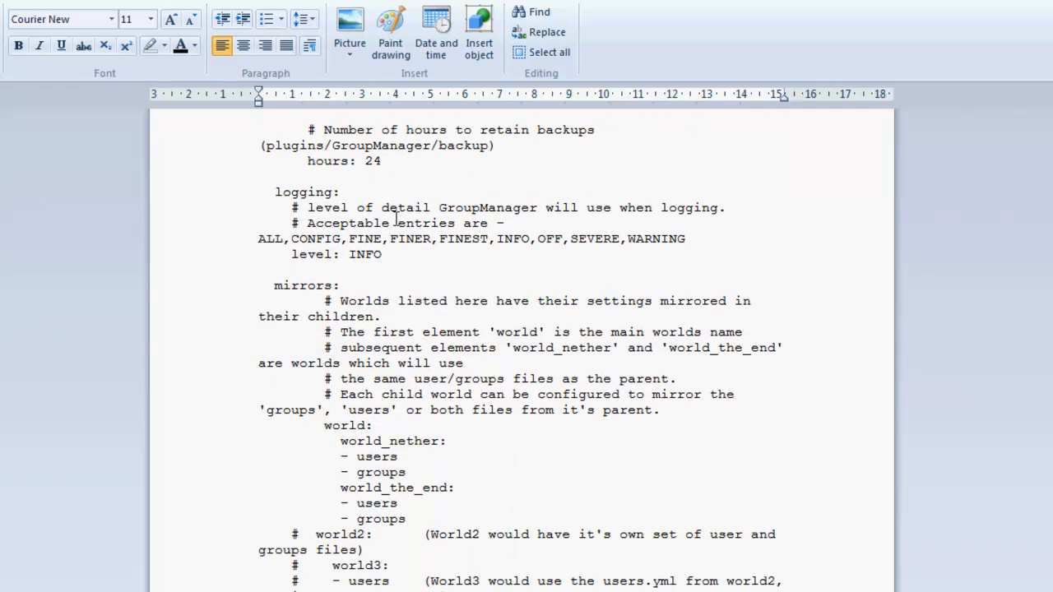
{"action": "left_click", "coordinate": [411, 261]}
{"action": "left_click", "coordinate": [365, 238]}
{"action": "left_click", "coordinate": [423, 257]}
{"action": "double_click", "coordinate": [350, 254]}
{"action": "left_click", "coordinate": [393, 254]}
{"action": "scroll", "coordinate": [474, 273], "scroll_direction": "down", "scroll_amount": 1}
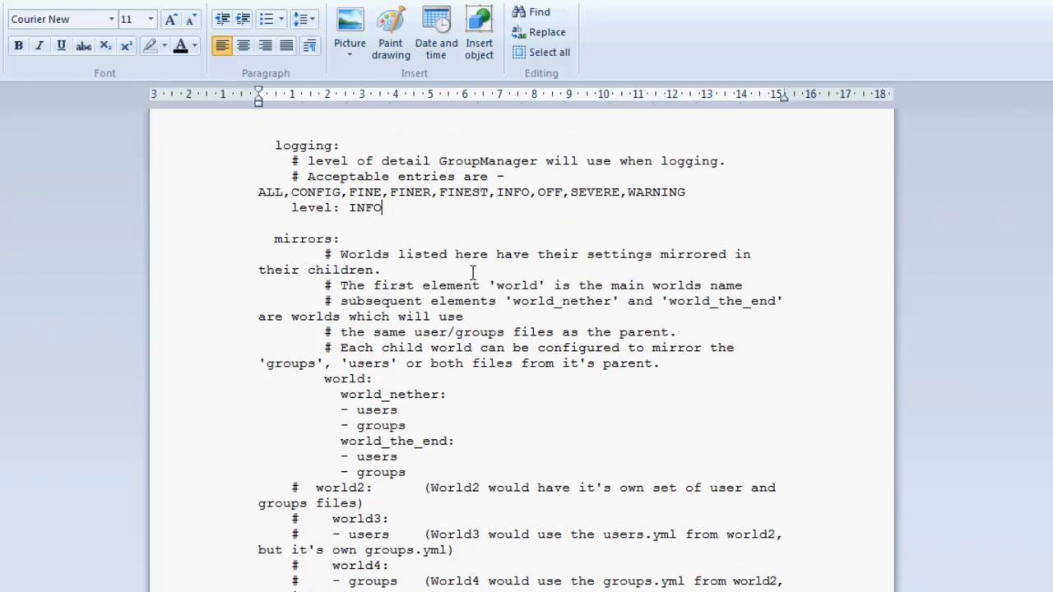
Examine the mirrors section of the config file, covering the main world entry and the users and groups lines under world_nether.
{"action": "scroll", "coordinate": [473, 272], "scroll_direction": "down", "scroll_amount": 1}
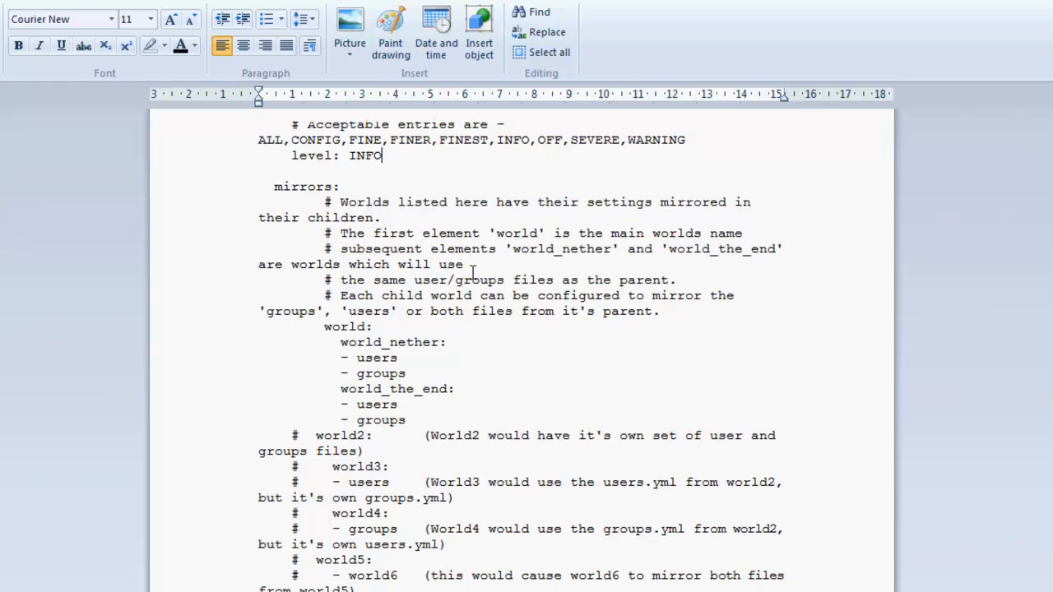
{"action": "left_click", "coordinate": [293, 171]}
{"action": "left_click_drag", "start_coordinate": [325, 327], "coordinate": [447, 343]}
{"action": "left_click", "coordinate": [359, 331]}
{"action": "left_click", "coordinate": [441, 342]}
{"action": "left_click_drag", "start_coordinate": [355, 359], "coordinate": [403, 376]}
{"action": "left_click", "coordinate": [404, 358]}
{"action": "left_click", "coordinate": [398, 362]}
{"action": "left_click_drag", "start_coordinate": [326, 328], "coordinate": [366, 326]}
{"action": "left_click", "coordinate": [368, 327]}
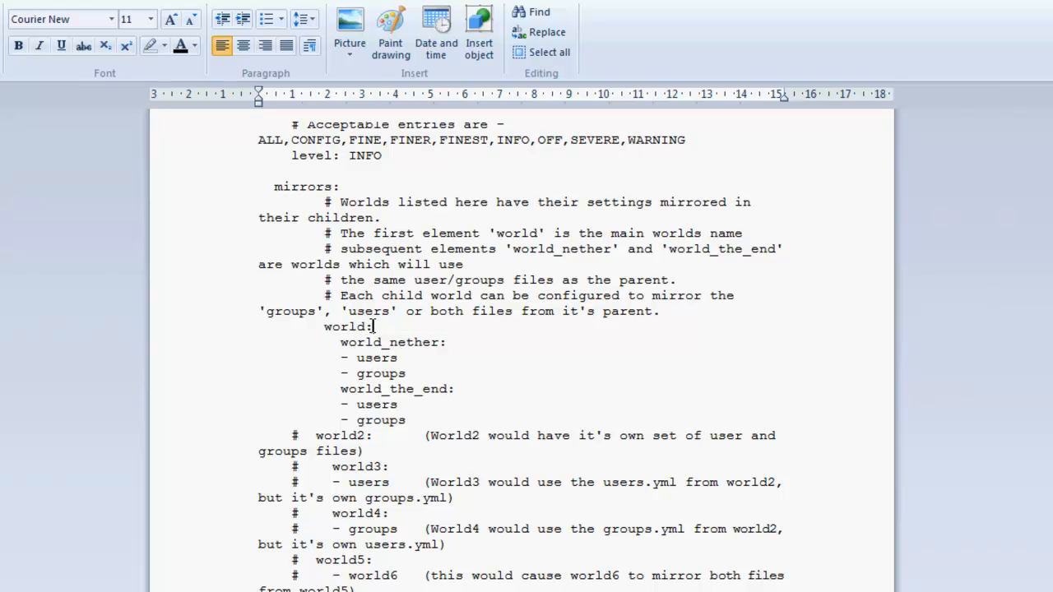
Review how the world_nether child entry mirrors users and groups from the parent world entry.
{"action": "left_click_drag", "start_coordinate": [322, 327], "coordinate": [388, 327]}
{"action": "left_click", "coordinate": [344, 333]}
{"action": "left_click_drag", "start_coordinate": [448, 343], "coordinate": [368, 351]}
{"action": "left_click", "coordinate": [375, 344]}
{"action": "left_click", "coordinate": [357, 360]}
{"action": "left_click", "coordinate": [365, 359]}
{"action": "left_click", "coordinate": [413, 358]}
{"action": "left_click", "coordinate": [404, 344]}
{"action": "left_click", "coordinate": [416, 358]}
Try adding a world_second: entry with a "- users" line below the world_the_end block in mirrors, and undo the addition.
{"action": "left_click", "coordinate": [458, 401]}
{"action": "left_click", "coordinate": [437, 424]}
{"action": "key", "text": "Return"}
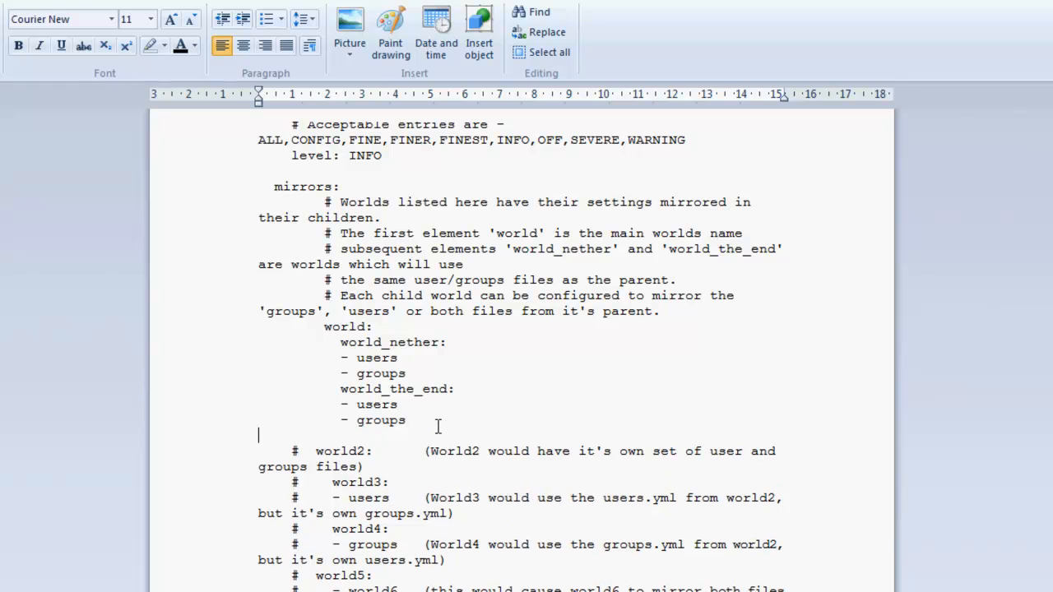
{"action": "key", "text": "BackSpace"}
{"action": "type", "text": "world_second:"}
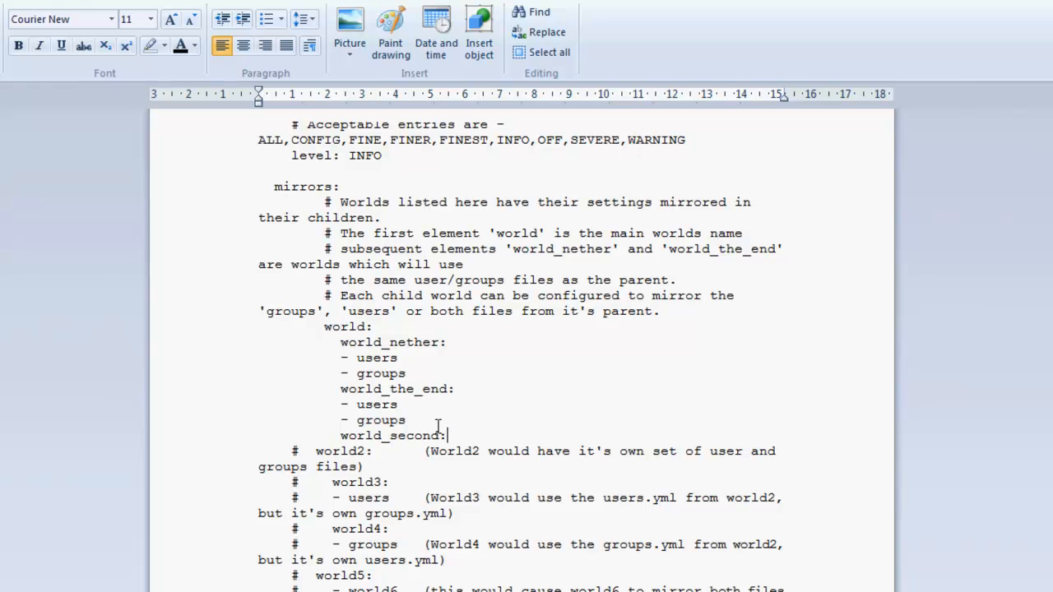
{"action": "key", "text": "Return"}
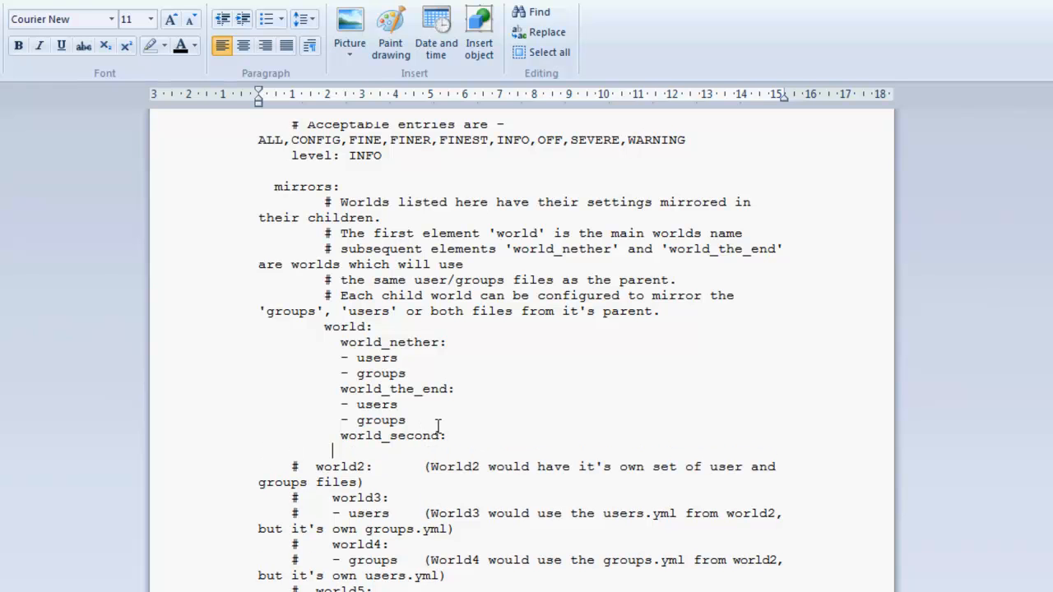
{"action": "type", "text": "- users"}
{"action": "key", "text": "ctrl+z"}
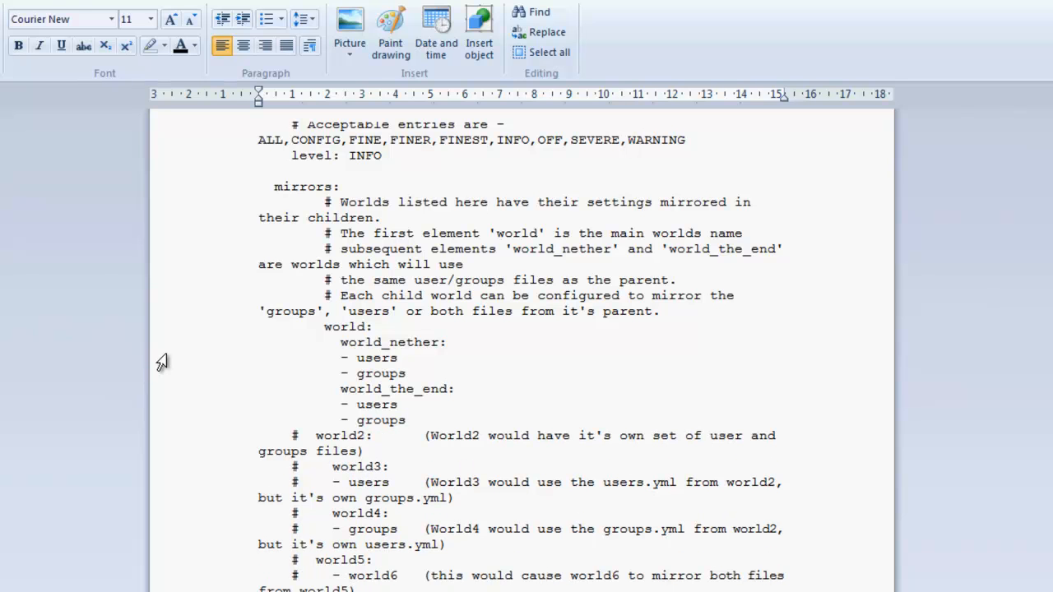
Finish reviewing the config file and open the globalgroups YML file in the GroupManager folder.
{"action": "left_click", "coordinate": [494, 364]}
{"action": "scroll", "coordinate": [469, 391], "scroll_direction": "up", "scroll_amount": 1}
{"action": "scroll", "coordinate": [473, 405], "scroll_direction": "up", "scroll_amount": 6}
{"action": "scroll", "coordinate": [479, 405], "scroll_direction": "down", "scroll_amount": 7}
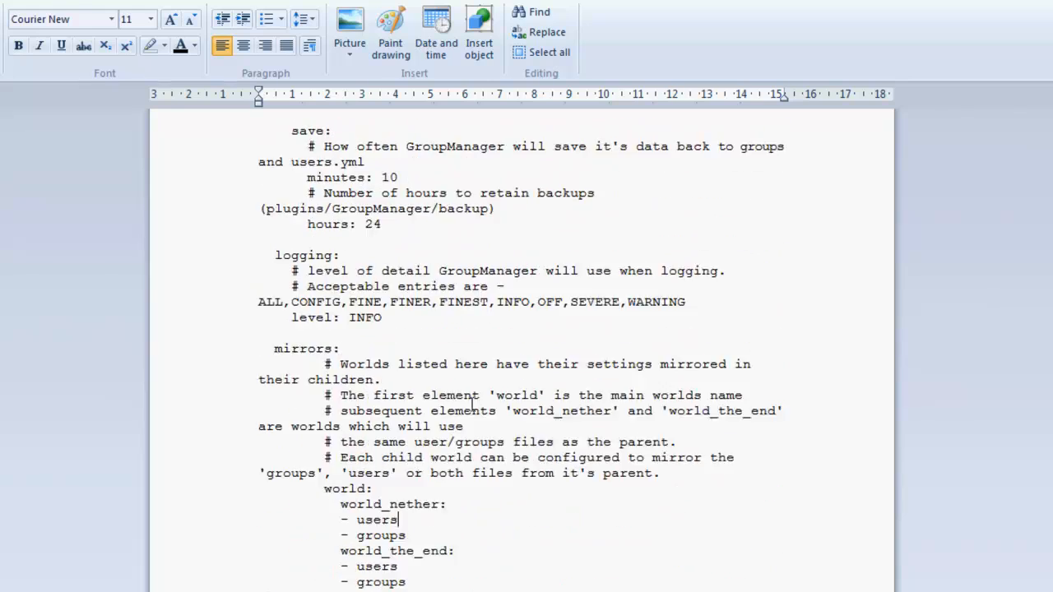
{"action": "scroll", "coordinate": [469, 362], "scroll_direction": "up", "scroll_amount": 2}
{"action": "scroll", "coordinate": [469, 375], "scroll_direction": "down", "scroll_amount": 2}
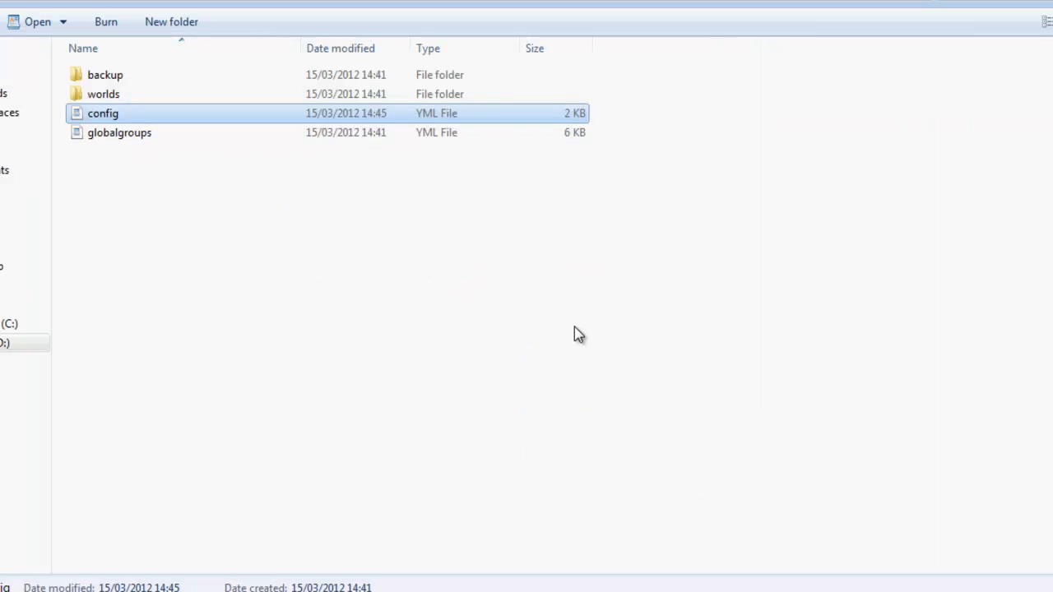
{"action": "left_click", "coordinate": [169, 174]}
{"action": "double_click", "coordinate": [154, 143]}
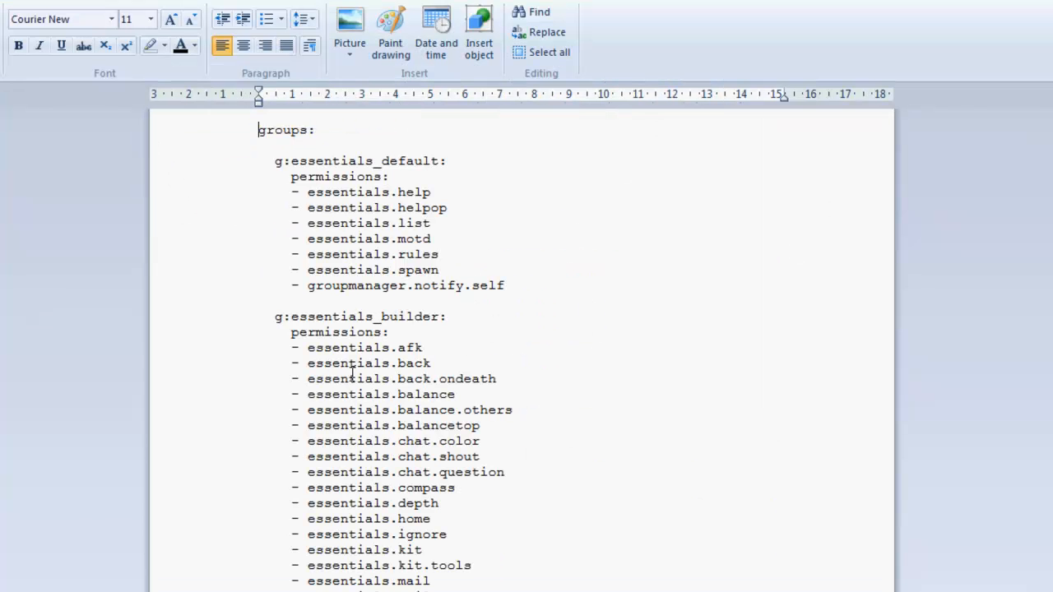
Examine the permission lists of the global groups, from g:essentials_default and g:essentials_builder down to g:towny_builder.
{"action": "scroll", "coordinate": [352, 374], "scroll_direction": "down", "scroll_amount": 20}
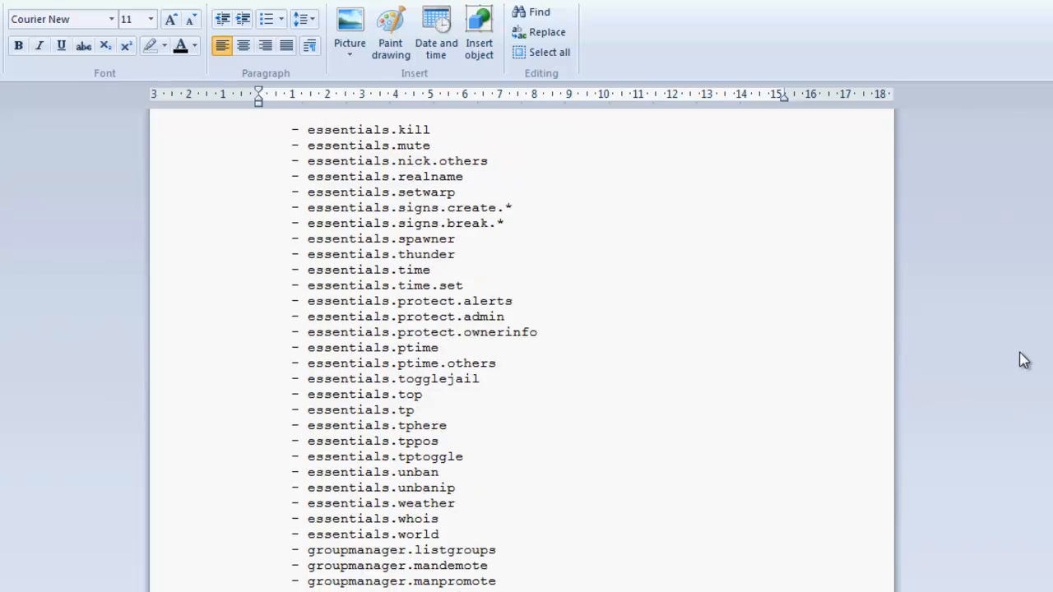
{"action": "left_click_drag", "start_coordinate": [1052, 360], "coordinate": [1052, 431]}
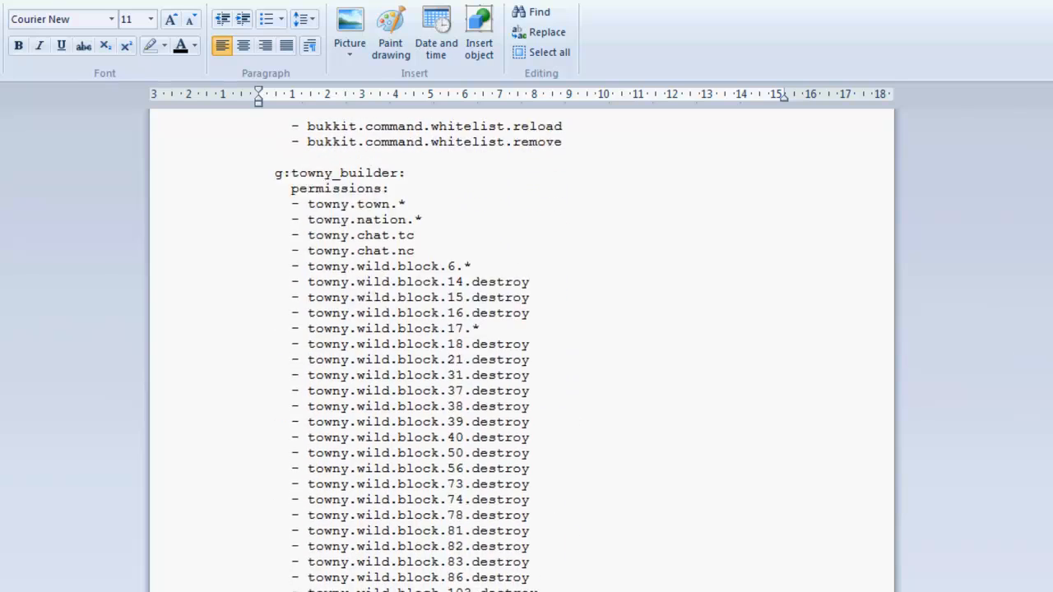
{"action": "scroll", "coordinate": [565, 430], "scroll_direction": "up", "scroll_amount": 6}
{"action": "scroll", "coordinate": [359, 485], "scroll_direction": "down", "scroll_amount": 4}
{"action": "scroll", "coordinate": [437, 469], "scroll_direction": "up", "scroll_amount": 6}
{"action": "scroll", "coordinate": [437, 469], "scroll_direction": "up", "scroll_amount": 20}
{"action": "scroll", "coordinate": [339, 364], "scroll_direction": "up", "scroll_amount": 15}
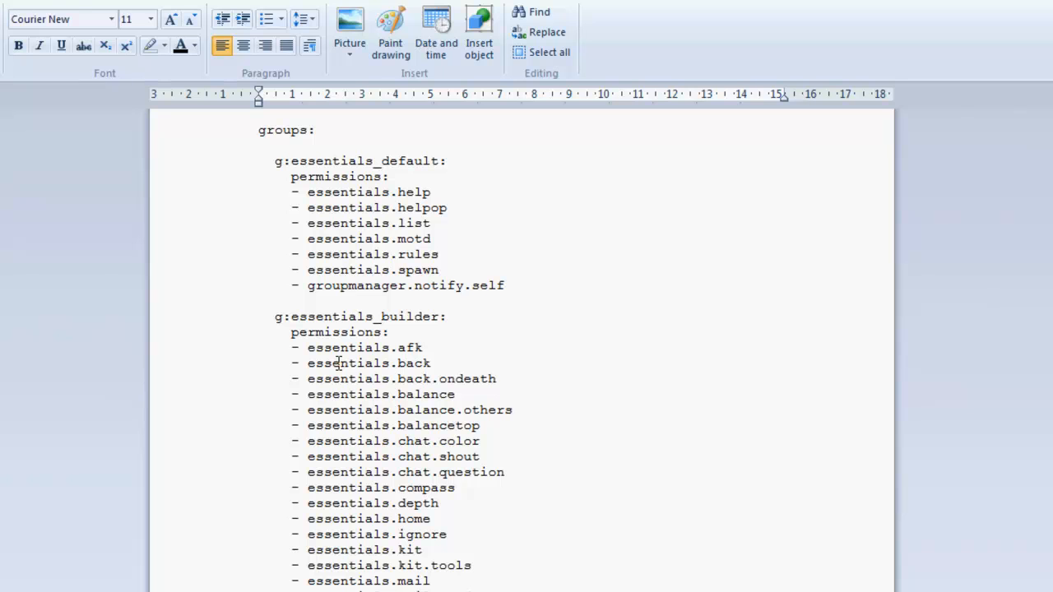
{"action": "left_click", "coordinate": [449, 186]}
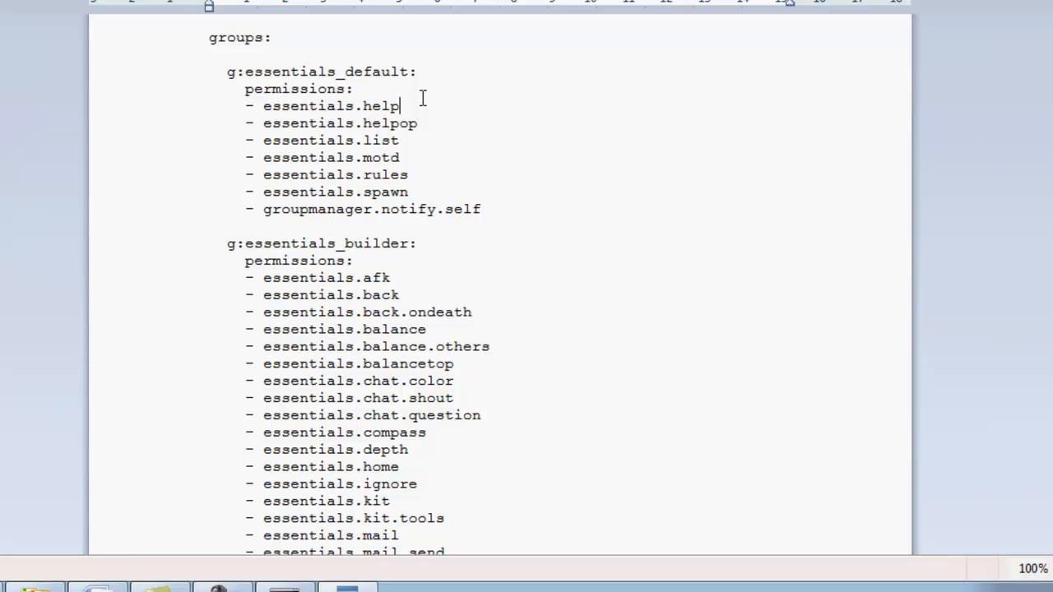
{"action": "scroll", "coordinate": [321, 234], "scroll_direction": "down", "scroll_amount": 2}
{"action": "scroll", "coordinate": [320, 235], "scroll_direction": "down", "scroll_amount": 4}
{"action": "scroll", "coordinate": [320, 234], "scroll_direction": "up", "scroll_amount": 6}
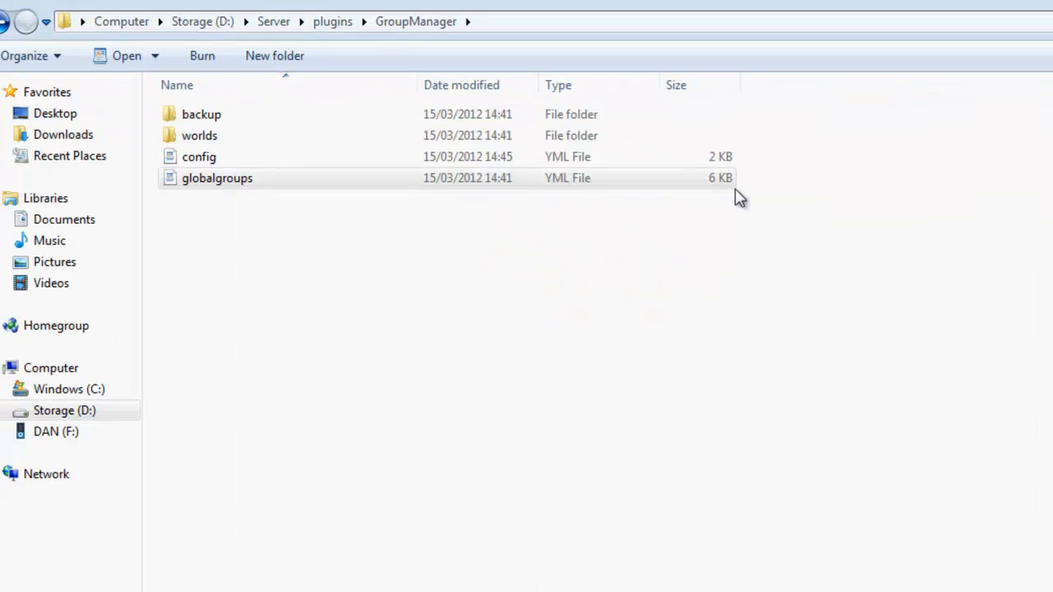
Check the contents of the backup folder inside GroupManager and return to the GroupManager folder.
{"action": "left_click", "coordinate": [617, 442]}
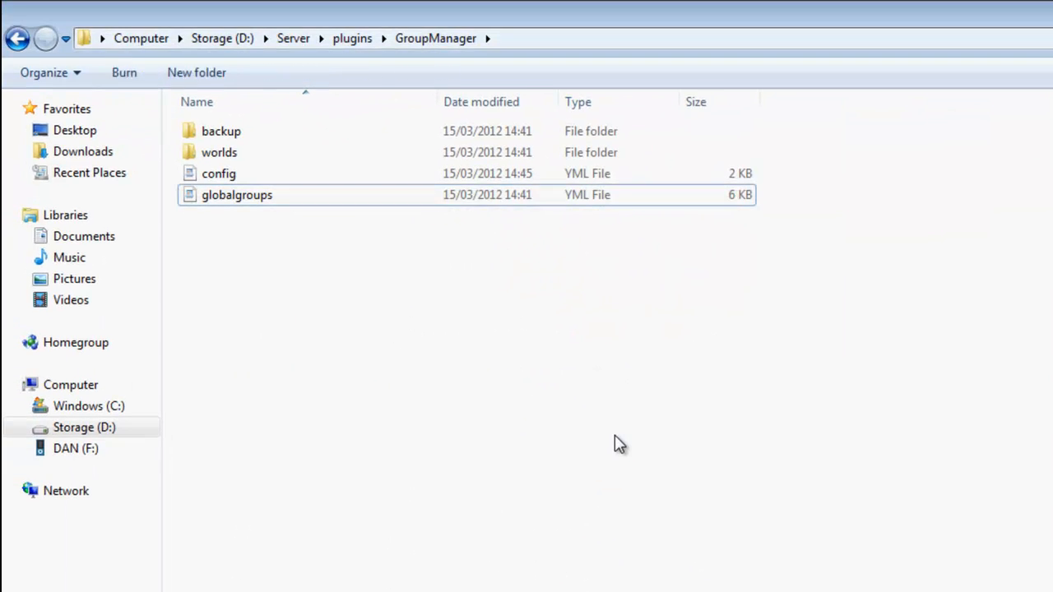
{"action": "double_click", "coordinate": [249, 132]}
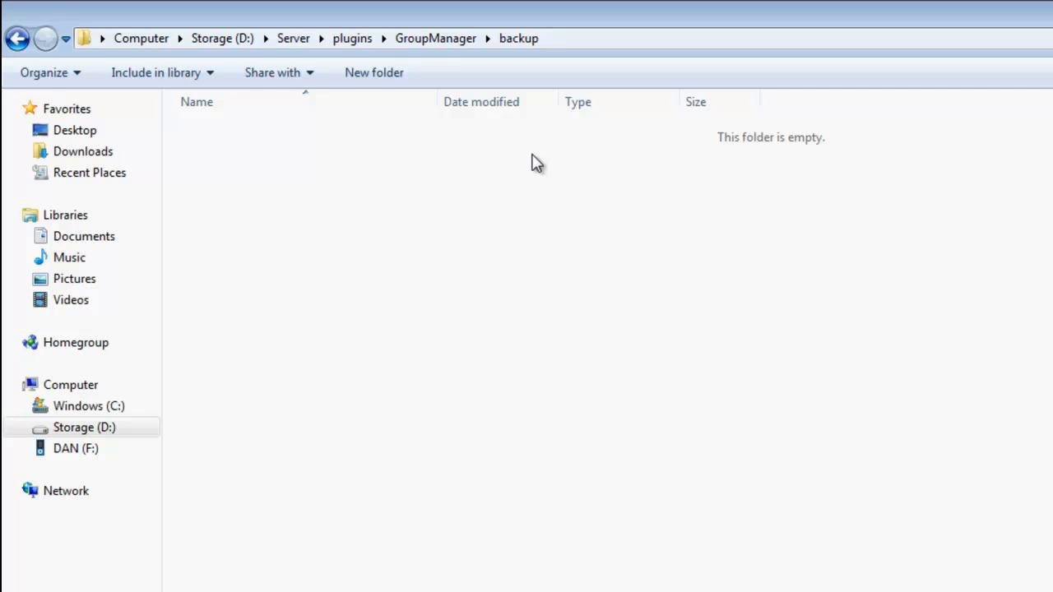
{"action": "left_click", "coordinate": [436, 40]}
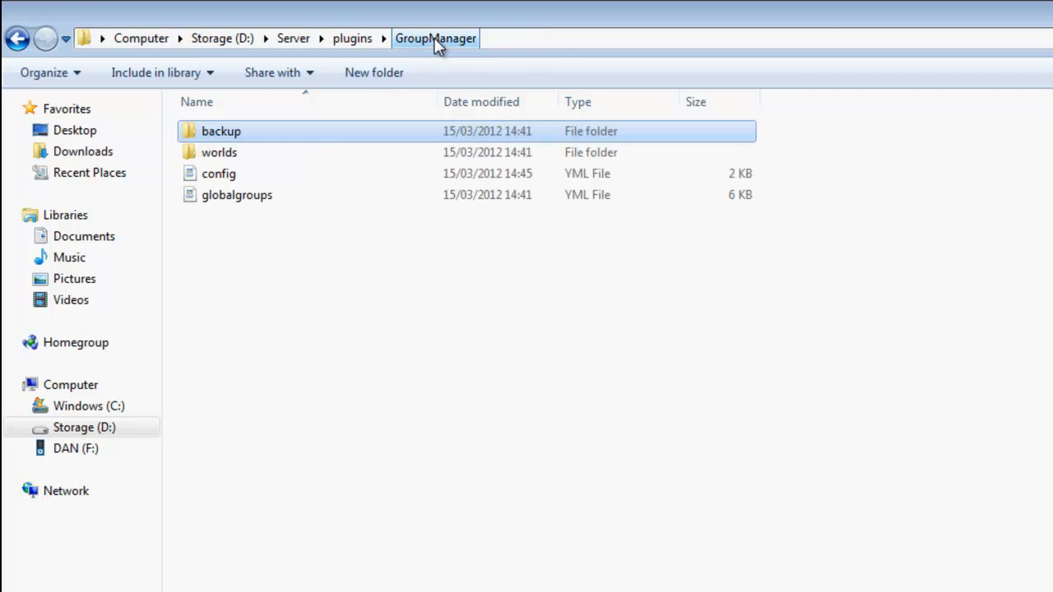
Open the groups YML file in the world folder inside GroupManager's worlds folder.
{"action": "double_click", "coordinate": [277, 156]}
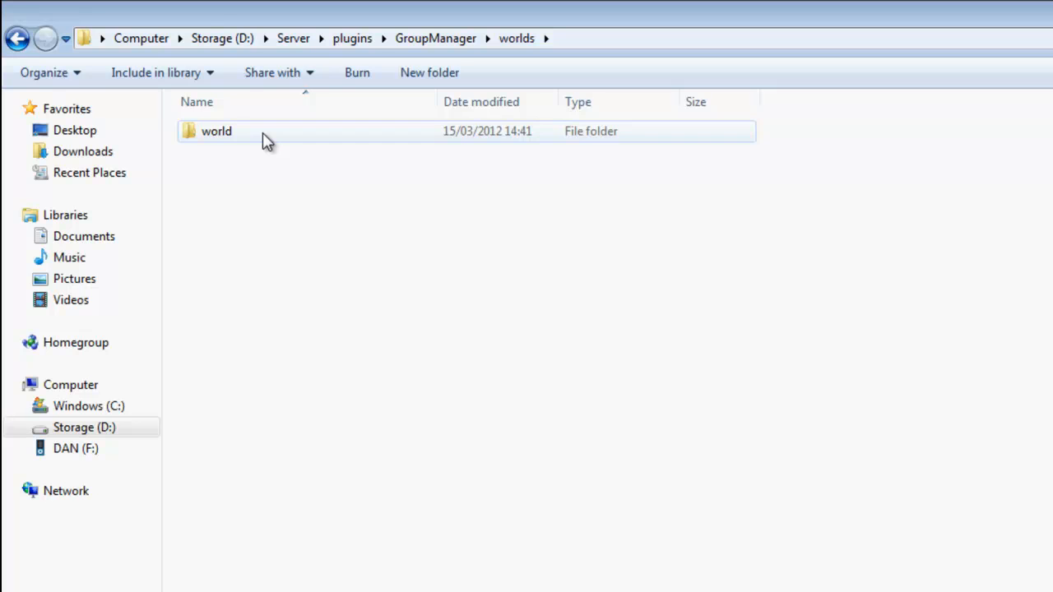
{"action": "double_click", "coordinate": [262, 133]}
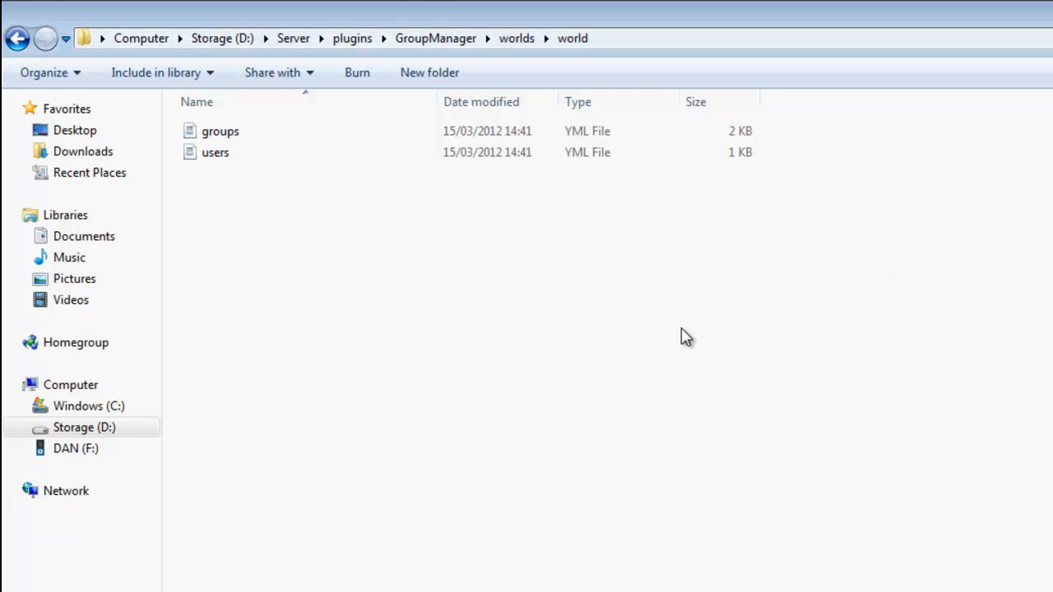
{"action": "double_click", "coordinate": [281, 139]}
Examine the group inheritance comments at the start of the groups file, including the meaning of the g: prefix.
{"action": "left_click", "coordinate": [212, 234]}
{"action": "left_click", "coordinate": [372, 187]}
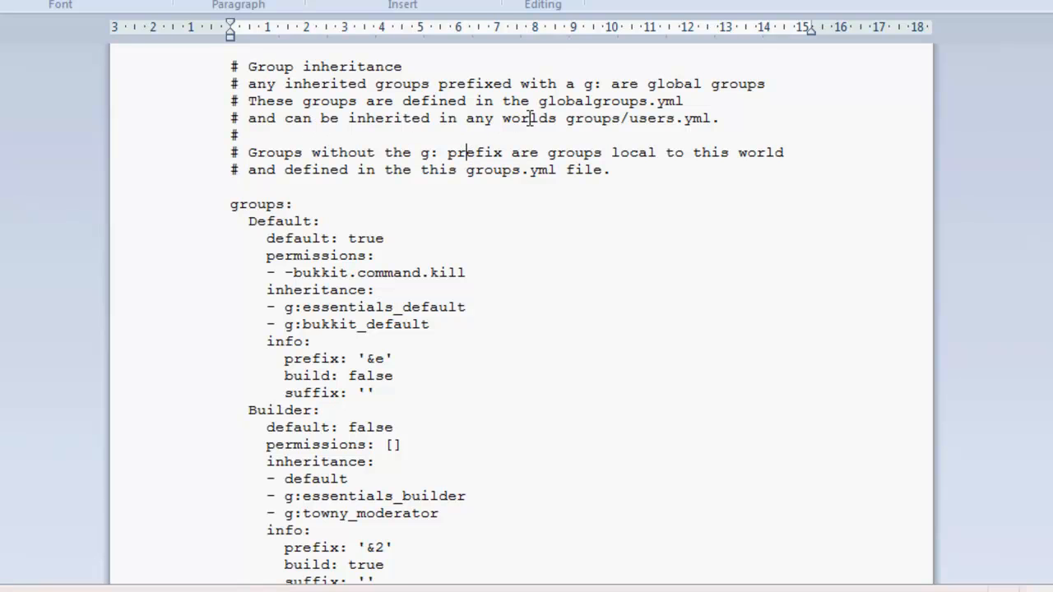
{"action": "left_click", "coordinate": [495, 119]}
{"action": "left_click", "coordinate": [342, 135]}
Examine the Default group's block in the groups file, focusing on its name and its default setting.
{"action": "scroll", "coordinate": [465, 184], "scroll_direction": "down", "scroll_amount": 1}
{"action": "scroll", "coordinate": [466, 185], "scroll_direction": "down", "scroll_amount": 1}
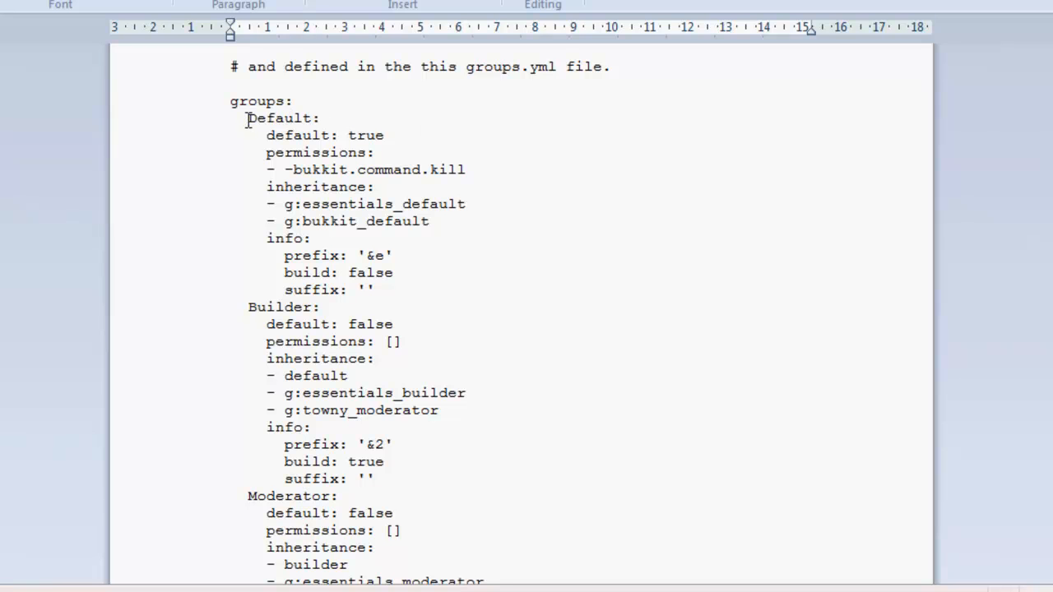
{"action": "left_click_drag", "start_coordinate": [249, 117], "coordinate": [414, 286]}
{"action": "left_click", "coordinate": [348, 187]}
{"action": "left_click", "coordinate": [249, 118]}
{"action": "key", "text": "Down"}
{"action": "key", "text": "Right"}
{"action": "key", "text": "Right"}
{"action": "key", "text": "Right"}
{"action": "key", "text": "Right"}
{"action": "key", "text": "Right"}
{"action": "key", "text": "Right"}
{"action": "key", "text": "Right"}
{"action": "key", "text": "Right"}
{"action": "key", "text": "Right"}
{"action": "key", "text": "Right"}
{"action": "key", "text": "Right"}
{"action": "key", "text": "Right"}
{"action": "key", "text": "Left"}
{"action": "key", "text": "Right"}
{"action": "key", "text": "Right"}
Examine the Default group's permissions list with the negated bukkit.command.kill entry.
{"action": "left_click_drag", "start_coordinate": [264, 124], "coordinate": [271, 169]}
{"action": "double_click", "coordinate": [434, 204]}
{"action": "left_click", "coordinate": [258, 155]}
{"action": "left_click_drag", "start_coordinate": [489, 168], "coordinate": [290, 169]}
{"action": "left_click", "coordinate": [318, 171]}
{"action": "left_click", "coordinate": [472, 170]}
Examine the Default group's inheritance list, focusing on the g:essentials_default entry.
{"action": "left_click_drag", "start_coordinate": [265, 187], "coordinate": [491, 223]}
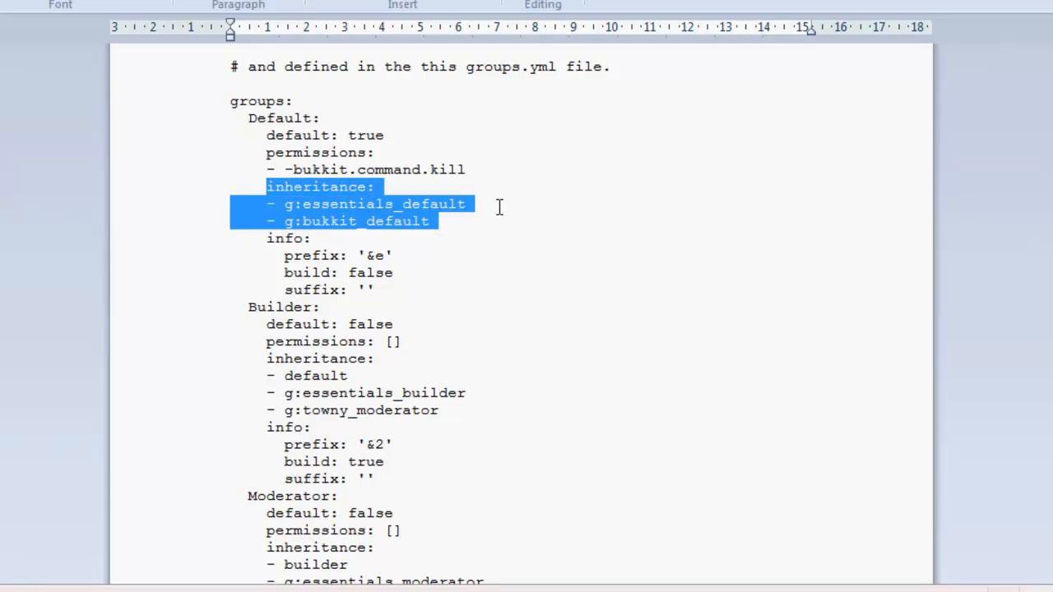
{"action": "left_click", "coordinate": [497, 207]}
{"action": "left_click_drag", "start_coordinate": [288, 204], "coordinate": [442, 206]}
{"action": "left_click", "coordinate": [441, 204]}
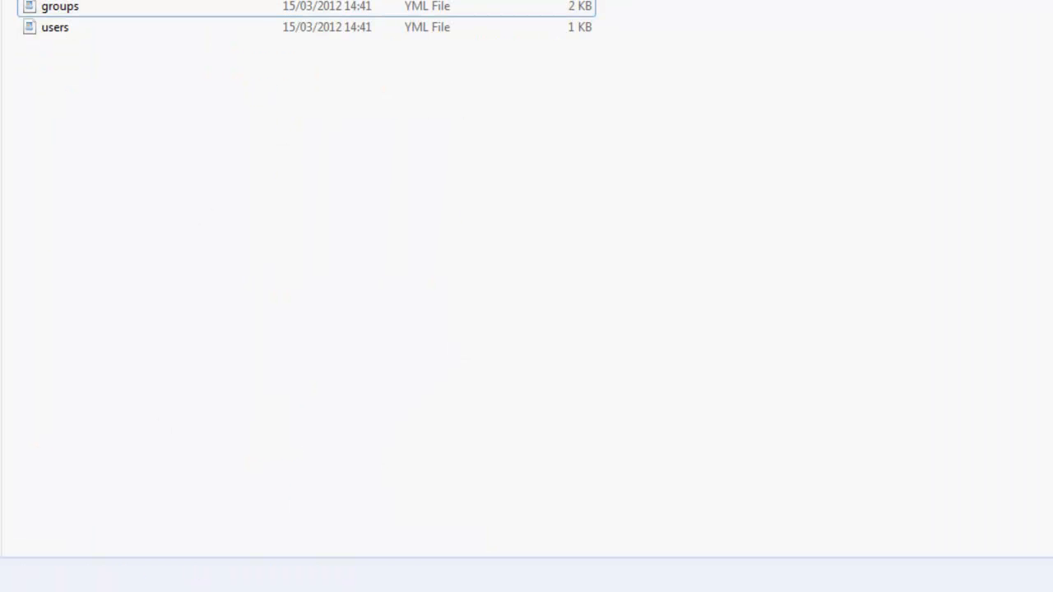
Return to the GroupManager folder and open the globalgroups file in a full-height window beside the groups file.
{"action": "key", "text": "alt+Left"}
{"action": "key", "text": "alt+Left"}
{"action": "double_click", "coordinate": [70, 71]}
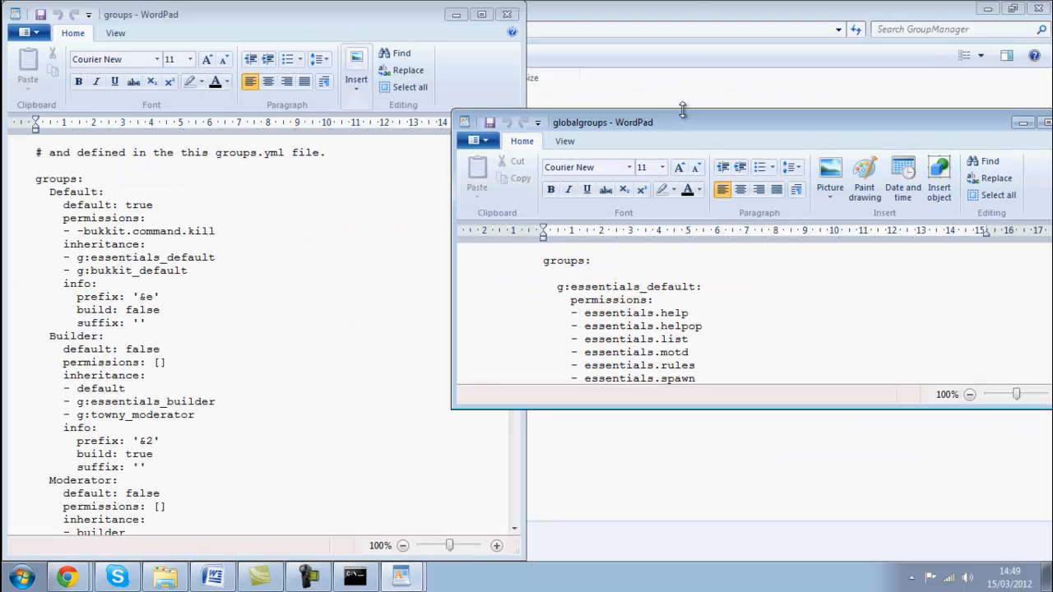
{"action": "double_click", "coordinate": [683, 109]}
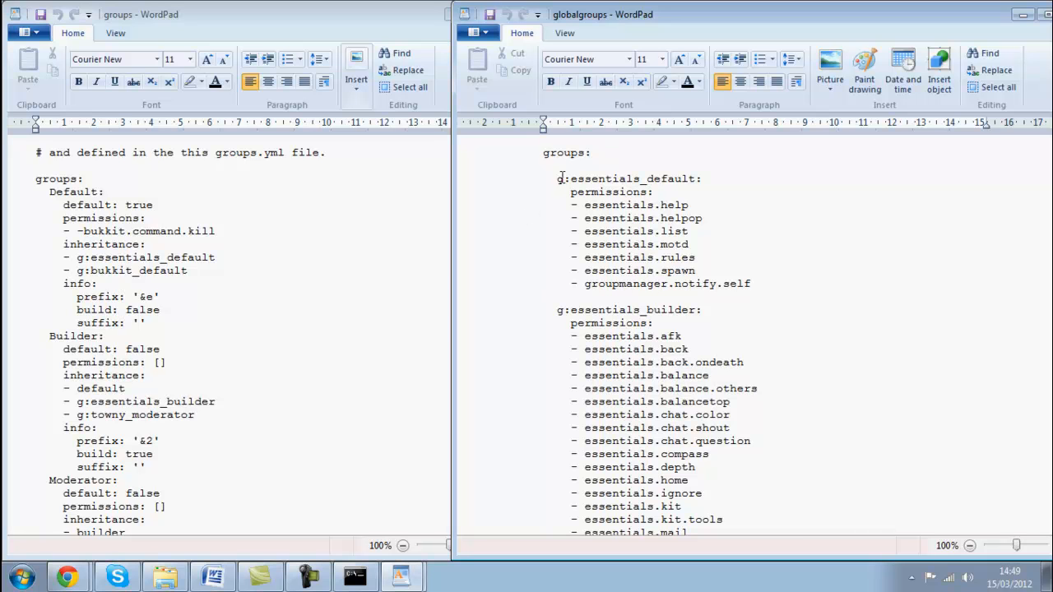
Examine the permissions listed under g:essentials_default in the globalgroups file, from essentials.help to groupmanager.notify.self.
{"action": "left_click_drag", "start_coordinate": [557, 178], "coordinate": [763, 279]}
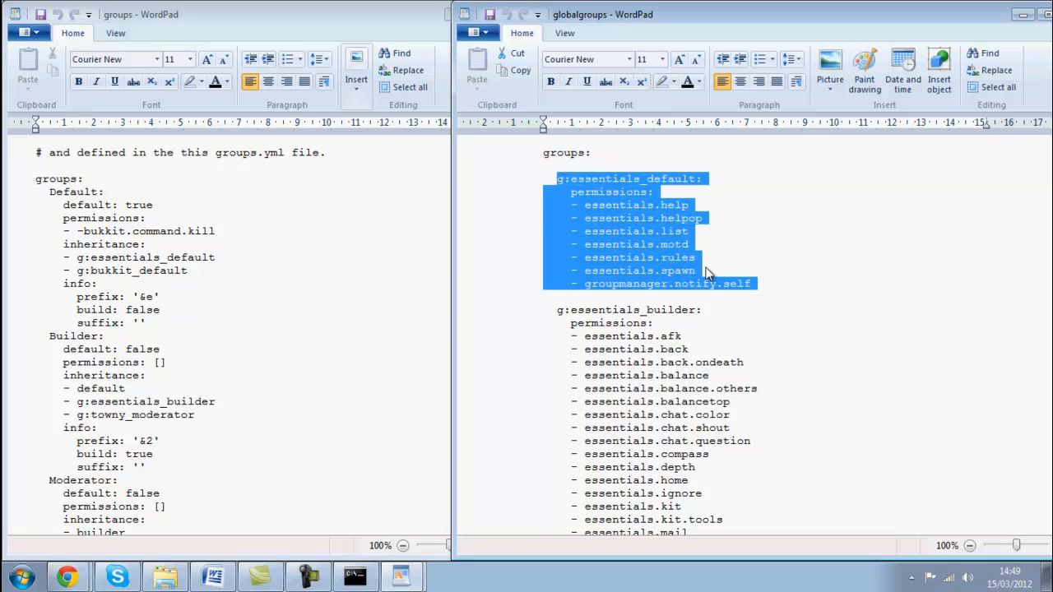
{"action": "left_click", "coordinate": [711, 277]}
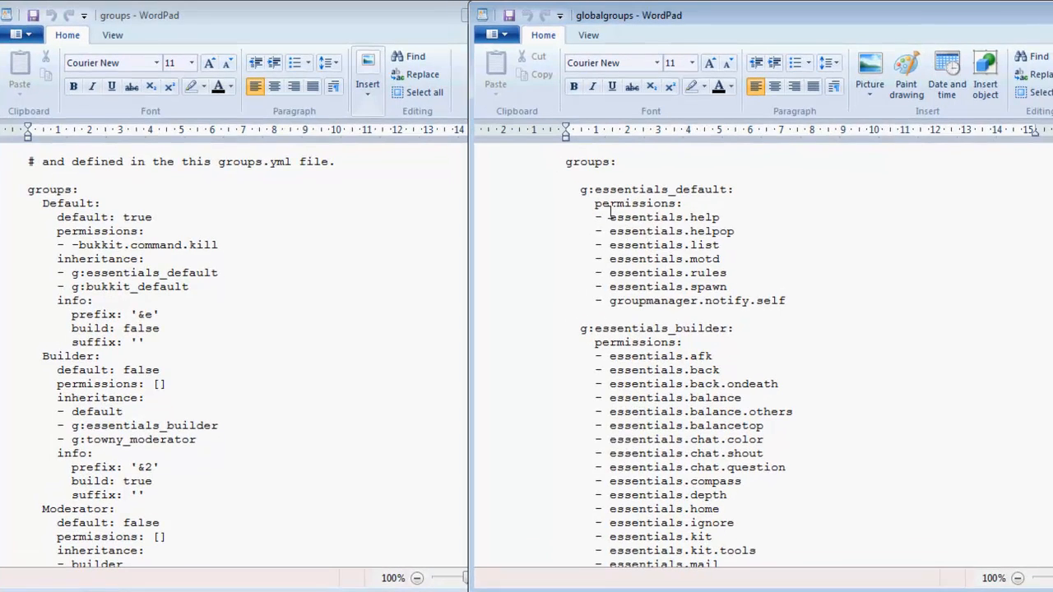
{"action": "left_click_drag", "start_coordinate": [610, 215], "coordinate": [803, 301]}
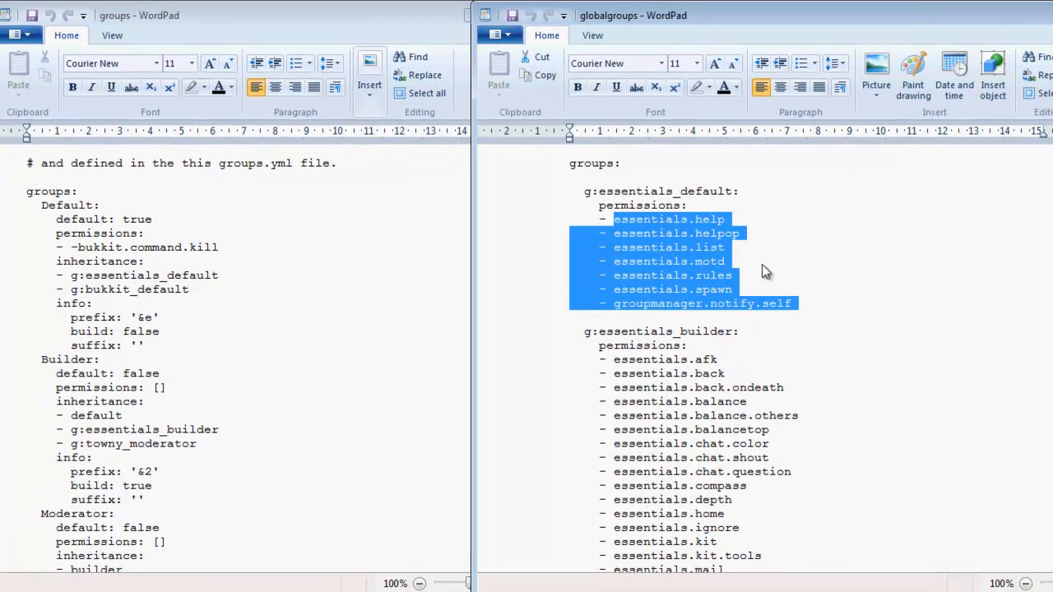
{"action": "left_click", "coordinate": [761, 262]}
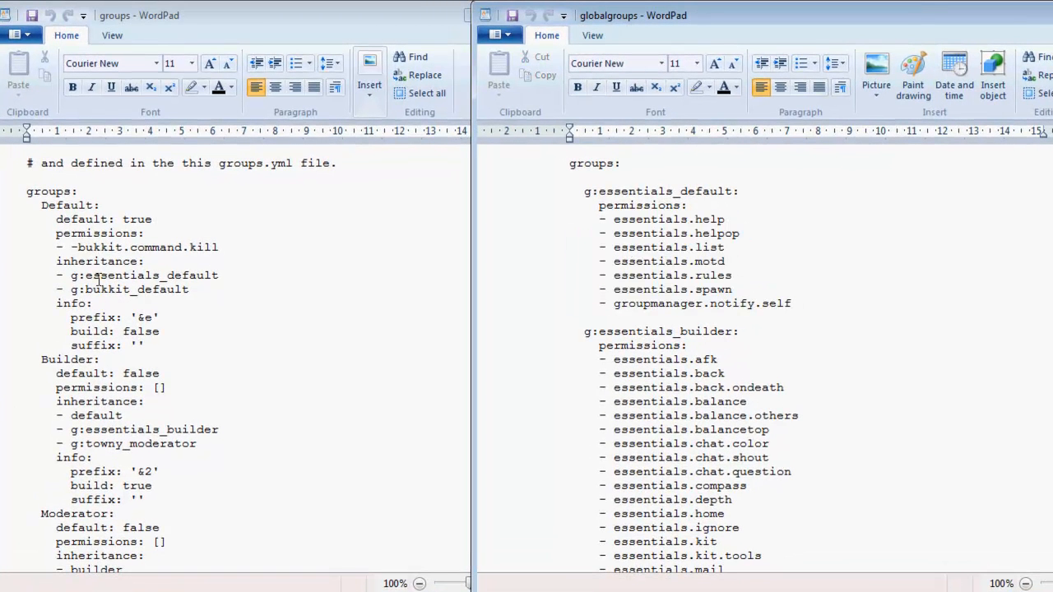
{"action": "left_click", "coordinate": [718, 233]}
{"action": "left_click", "coordinate": [704, 262]}
{"action": "left_click", "coordinate": [698, 304]}
{"action": "left_click", "coordinate": [727, 304]}
{"action": "left_click", "coordinate": [780, 304]}
Compare the Default group's own permissions in the groups file with those it inherits from g:essentials_default in globalgroups.
{"action": "left_click", "coordinate": [280, 301]}
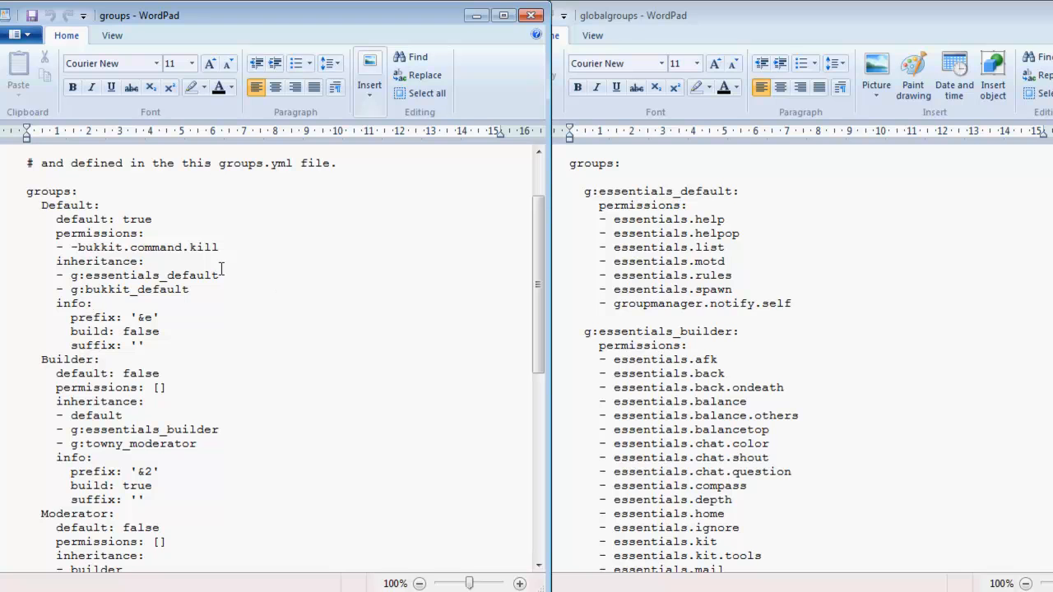
{"action": "left_click", "coordinate": [71, 247]}
{"action": "left_click", "coordinate": [596, 205]}
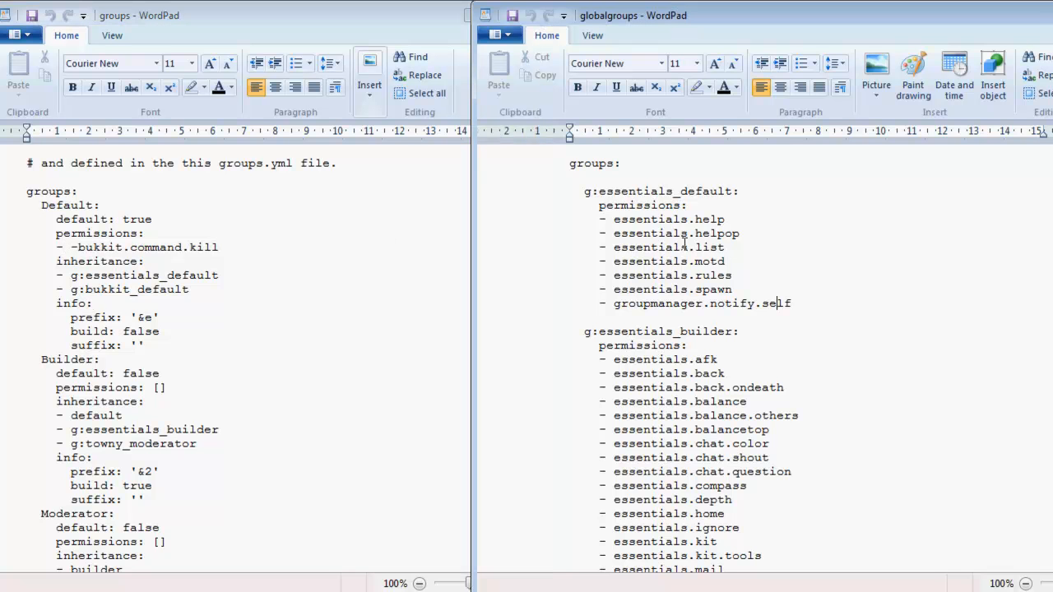
{"action": "left_click_drag", "start_coordinate": [748, 304], "coordinate": [639, 222]}
{"action": "left_click", "coordinate": [640, 222]}
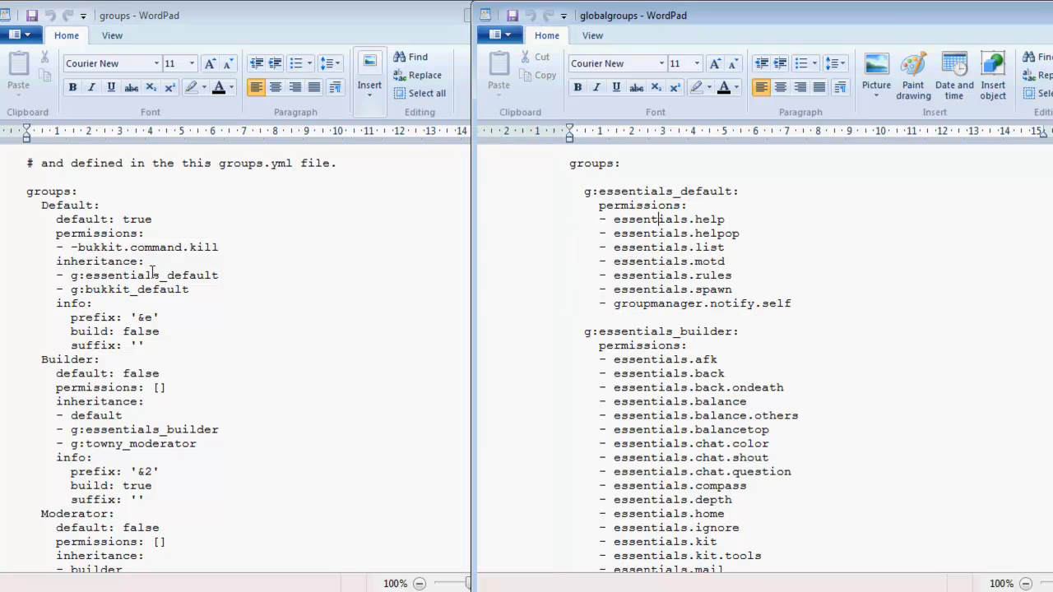
Add the line "- g:essentials_builder" below g:bukkit_default in the Default group's inheritance list.
{"action": "left_click", "coordinate": [98, 293]}
{"action": "left_click", "coordinate": [194, 289]}
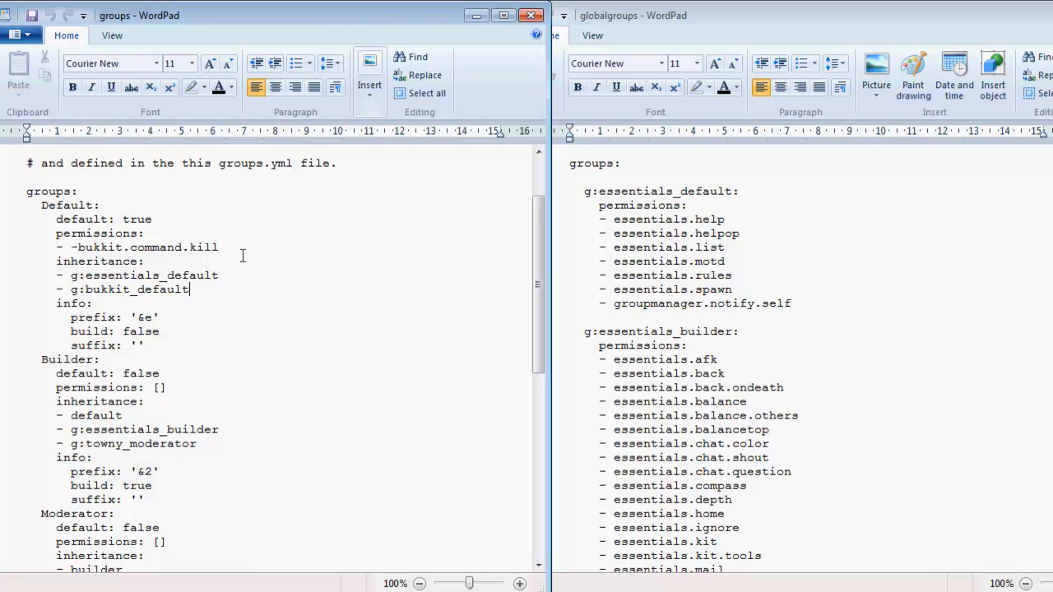
{"action": "key", "text": "Return"}
{"action": "type", "text": "-"}
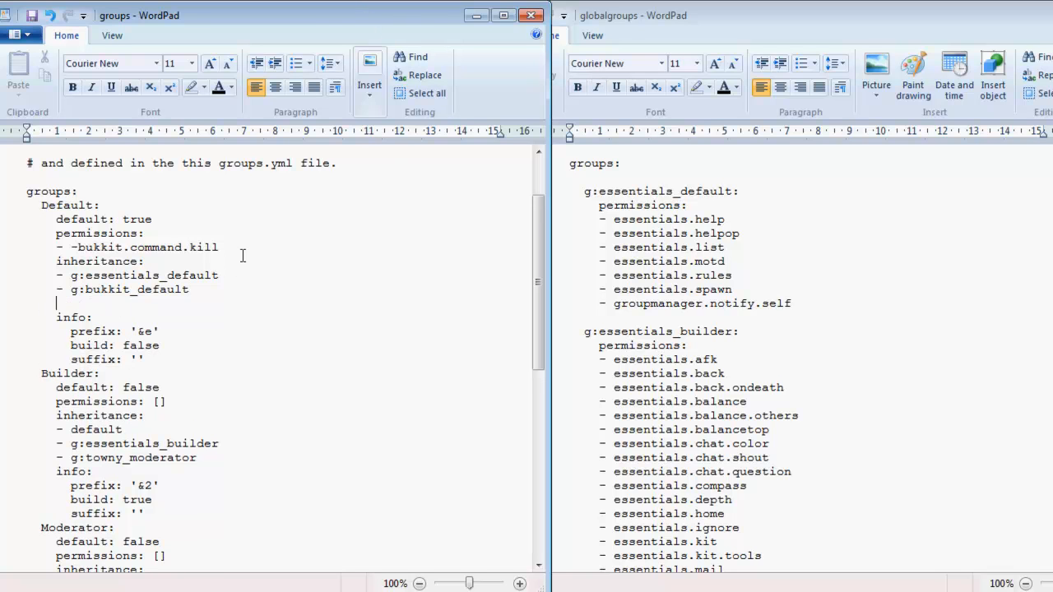
{"action": "type", "text": " g:essentiua"}
{"action": "key", "text": "BackSpace"}
{"action": "type", "text": "als_builder"}
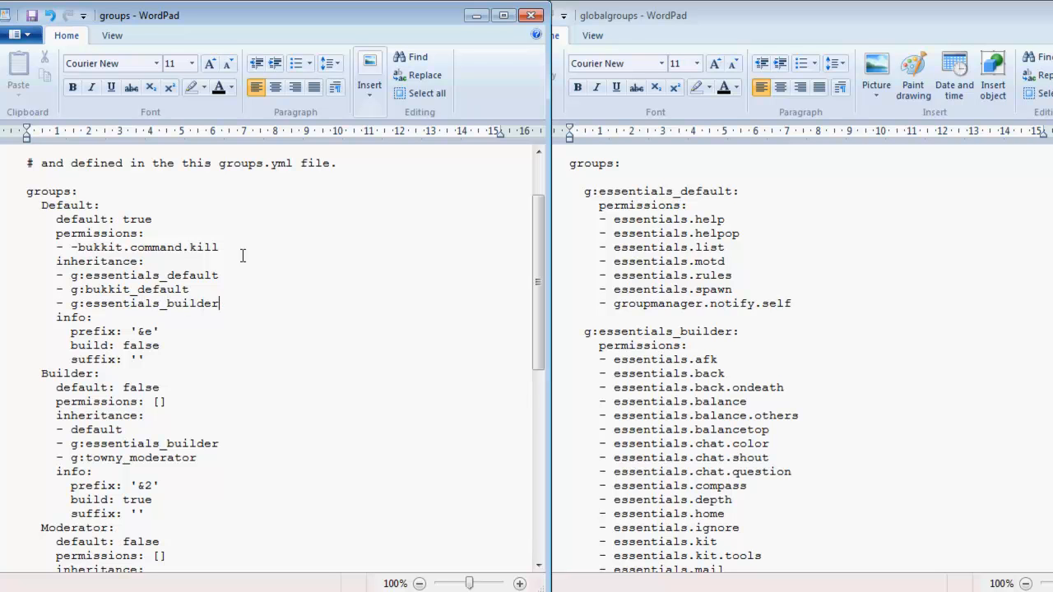
Examine the permissions listed under g:essentials_builder in the globalgroups file, starting from essentials.afk.
{"action": "left_click", "coordinate": [888, 500]}
{"action": "scroll", "coordinate": [809, 452], "scroll_direction": "down", "scroll_amount": 2}
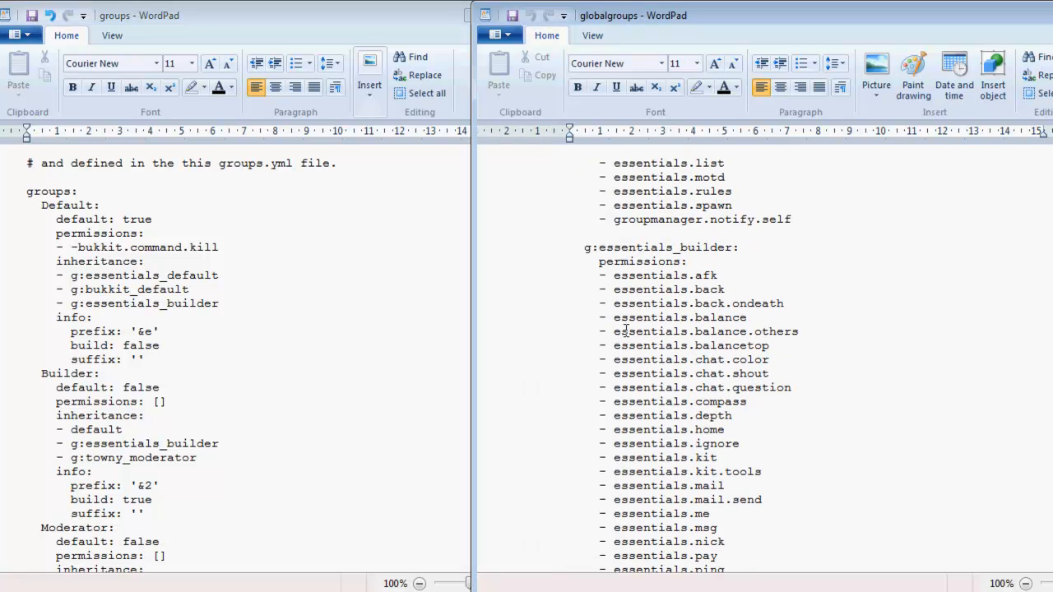
{"action": "scroll", "coordinate": [627, 329], "scroll_direction": "down", "scroll_amount": 1}
{"action": "left_click", "coordinate": [702, 245]}
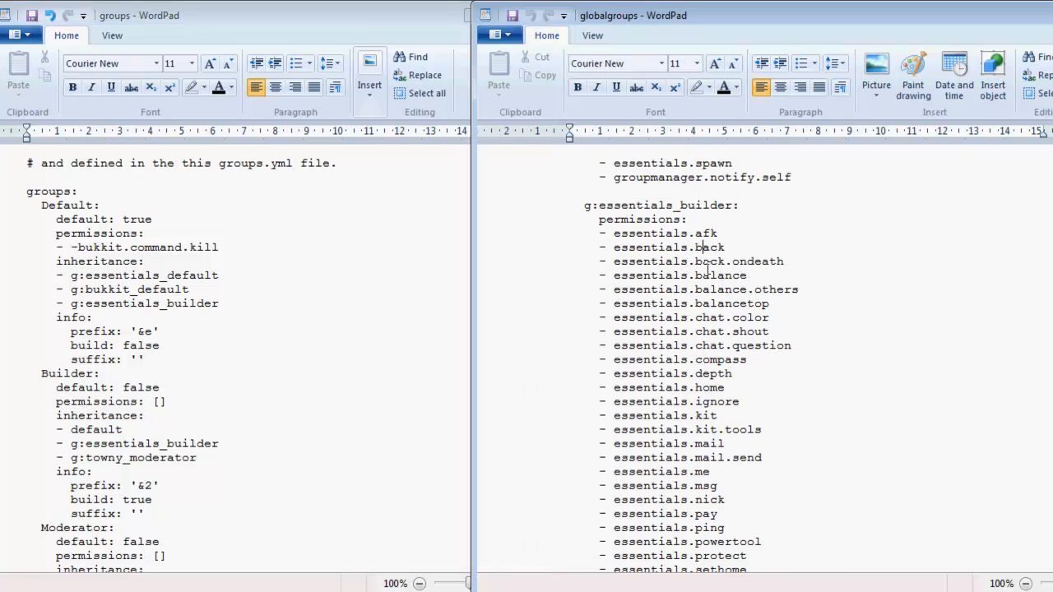
{"action": "scroll", "coordinate": [708, 270], "scroll_direction": "down", "scroll_amount": 1}
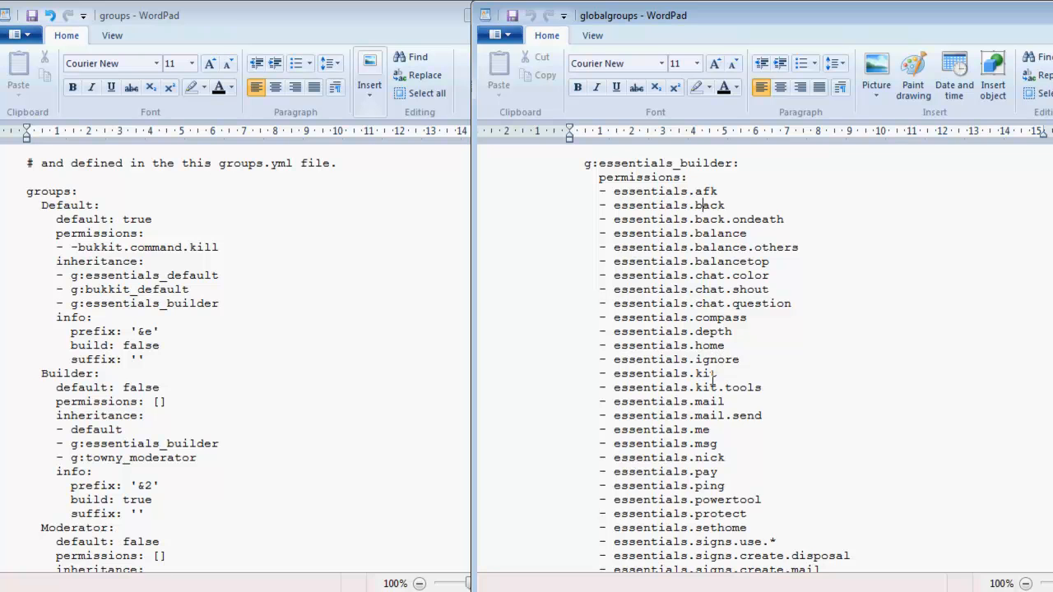
{"action": "scroll", "coordinate": [709, 420], "scroll_direction": "down", "scroll_amount": 5}
{"action": "scroll", "coordinate": [717, 463], "scroll_direction": "down", "scroll_amount": 2}
{"action": "scroll", "coordinate": [627, 383], "scroll_direction": "up", "scroll_amount": 11}
{"action": "left_click_drag", "start_coordinate": [622, 373], "coordinate": [613, 373]}
Delete the "- g:essentials_builder" line from the Default group's inheritance list in the groups file.
{"action": "left_click", "coordinate": [56, 308]}
{"action": "left_click_drag", "start_coordinate": [217, 305], "coordinate": [186, 306]}
{"action": "left_click", "coordinate": [56, 305]}
{"action": "key", "text": "BackSpace"}
{"action": "key", "text": "BackSpace"}
{"action": "key", "text": "BackSpace"}
{"action": "key", "text": "BackSpace"}
{"action": "key", "text": "BackSpace"}
{"action": "key", "text": "BackSpace"}
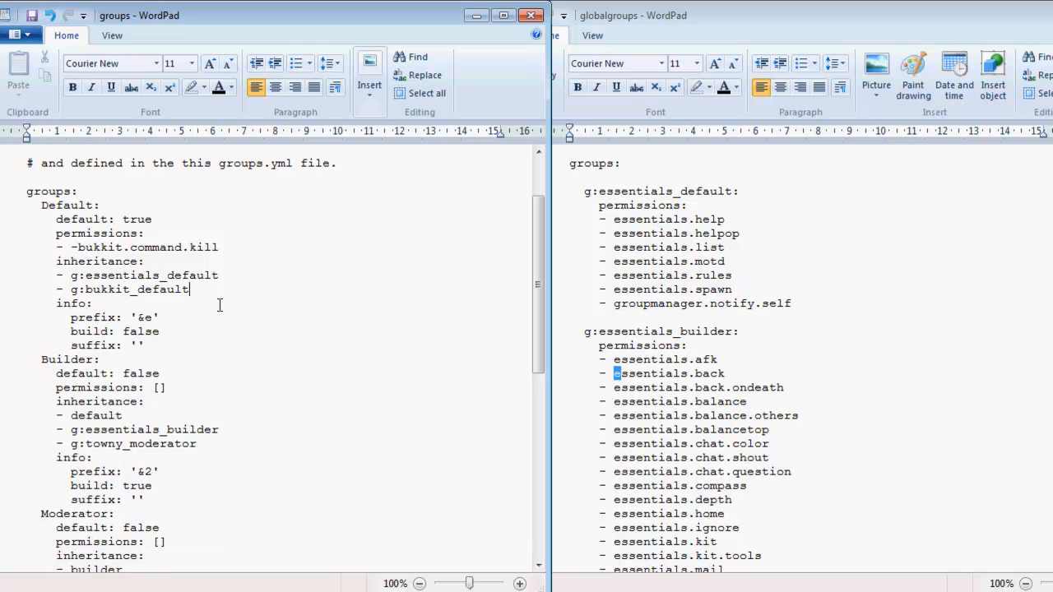
Try extending the Default group's prefix with the tag "[Pro]" and the color code "&7" after "&e".
{"action": "left_click", "coordinate": [94, 318]}
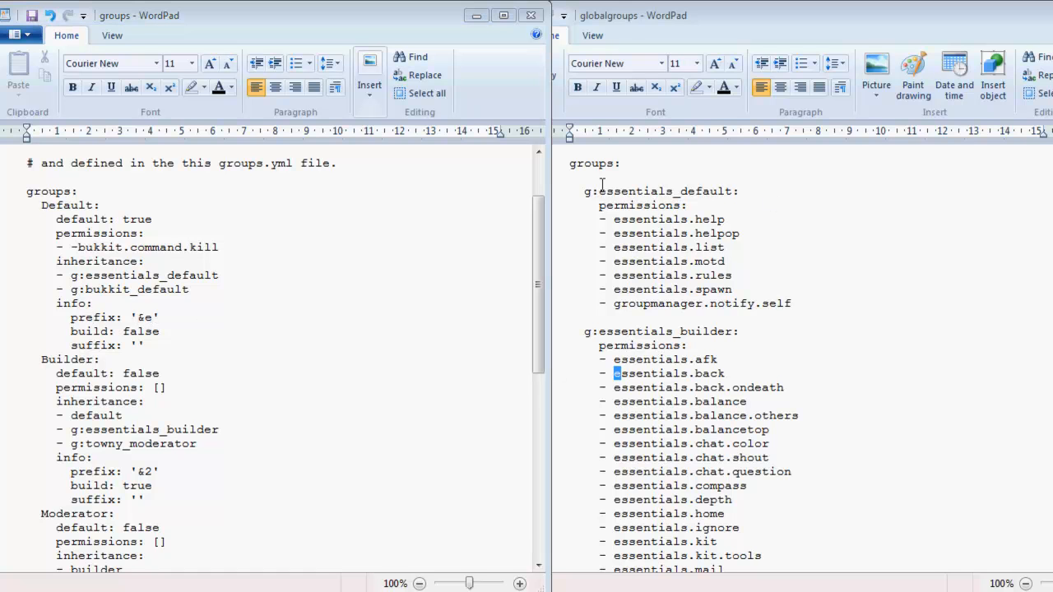
{"action": "left_click", "coordinate": [138, 319]}
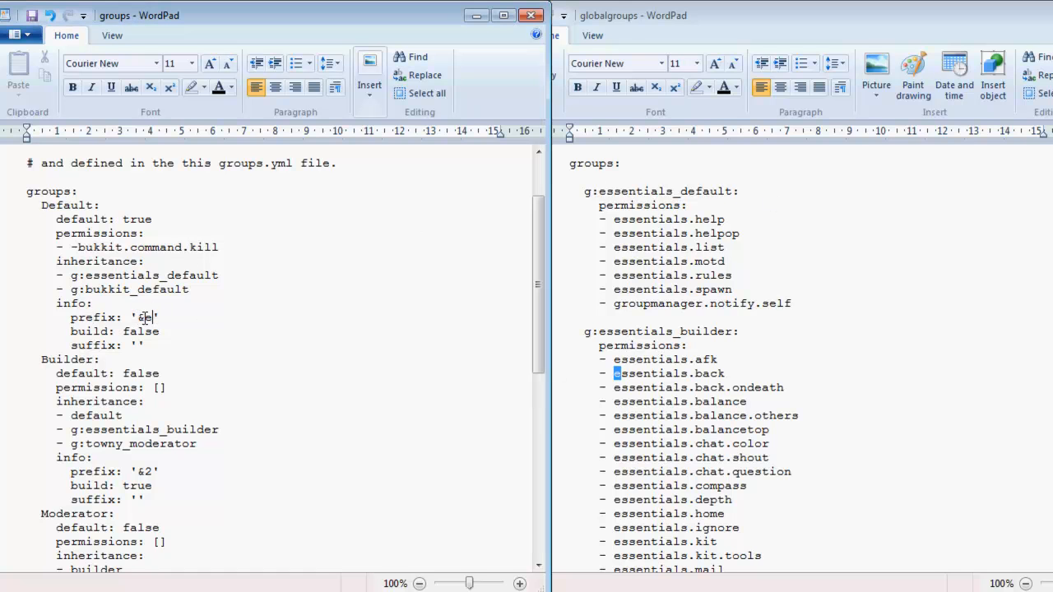
{"action": "double_click", "coordinate": [147, 323]}
{"action": "left_click", "coordinate": [160, 317]}
{"action": "type", "text": "[Pro]"}
{"action": "key", "text": "shift+Left"}
{"action": "key", "text": "shift+Left"}
{"action": "key", "text": "shift+Left"}
{"action": "key", "text": "End"}
{"action": "type", "text": "&7"}
Remove the "[Pro]&7" text from the Default group's prefix, leaving only the "&e" code.
{"action": "key", "text": "BackSpace"}
{"action": "key", "text": "BackSpace"}
{"action": "key", "text": "BackSpace"}
{"action": "key", "text": "BackSpace"}
{"action": "key", "text": "BackSpace"}
{"action": "key", "text": "BackSpace"}
{"action": "key", "text": "BackSpace"}
{"action": "scroll", "coordinate": [160, 355], "scroll_direction": "down", "scroll_amount": 4}
{"action": "scroll", "coordinate": [140, 346], "scroll_direction": "up", "scroll_amount": 7}
{"action": "scroll", "coordinate": [111, 331], "scroll_direction": "down", "scroll_amount": 3}
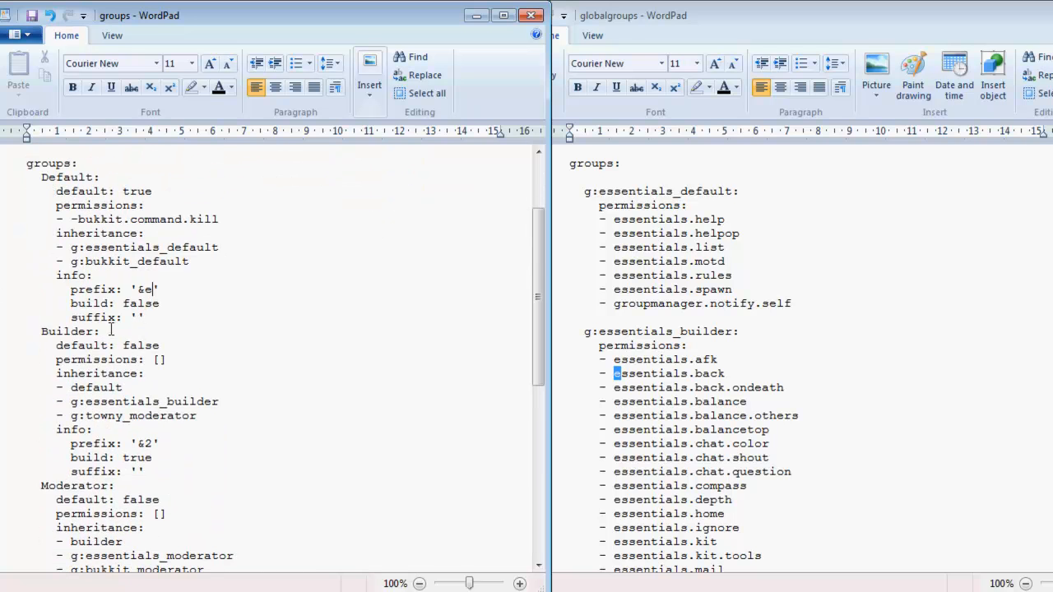
Locate the EssentialsChat jar required for prefixes in the server's plugins folder and return to the groups file.
{"action": "left_click_drag", "start_coordinate": [134, 288], "coordinate": [155, 289]}
{"action": "left_click", "coordinate": [153, 288]}
{"action": "left_click", "coordinate": [185, 591]}
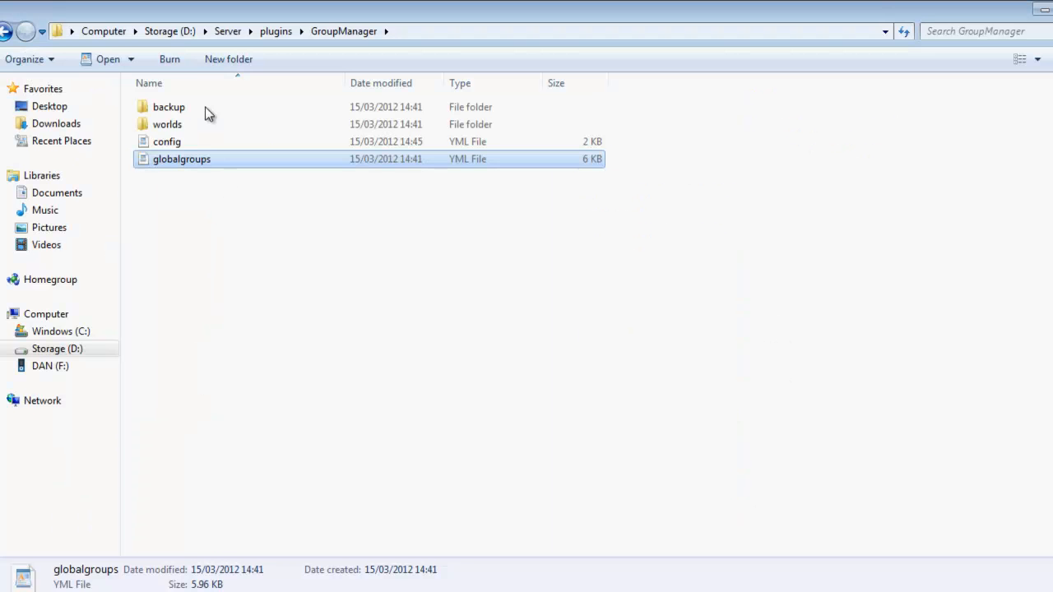
{"action": "left_click", "coordinate": [258, 33]}
{"action": "left_click", "coordinate": [192, 160]}
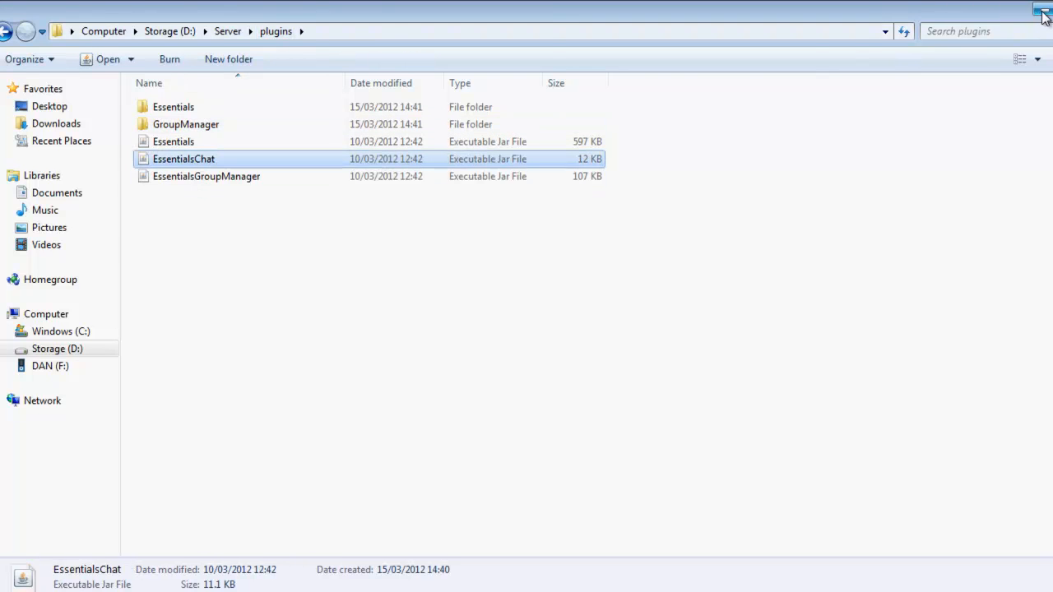
{"action": "left_click", "coordinate": [1042, 12]}
Review the build setting in the Default group's info section.
{"action": "left_click", "coordinate": [478, 304]}
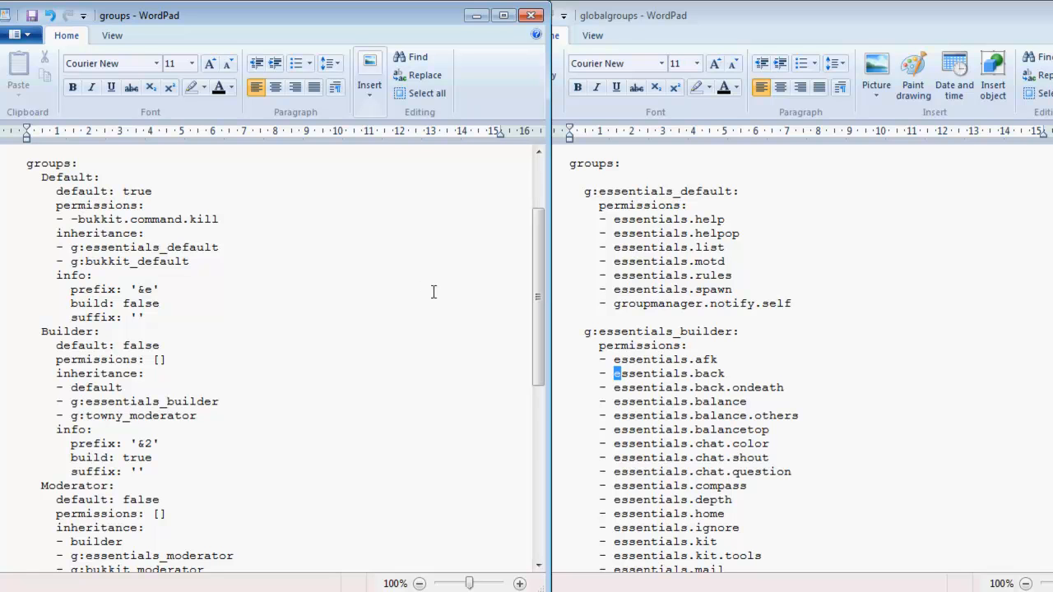
{"action": "left_click_drag", "start_coordinate": [541, 289], "coordinate": [540, 297]}
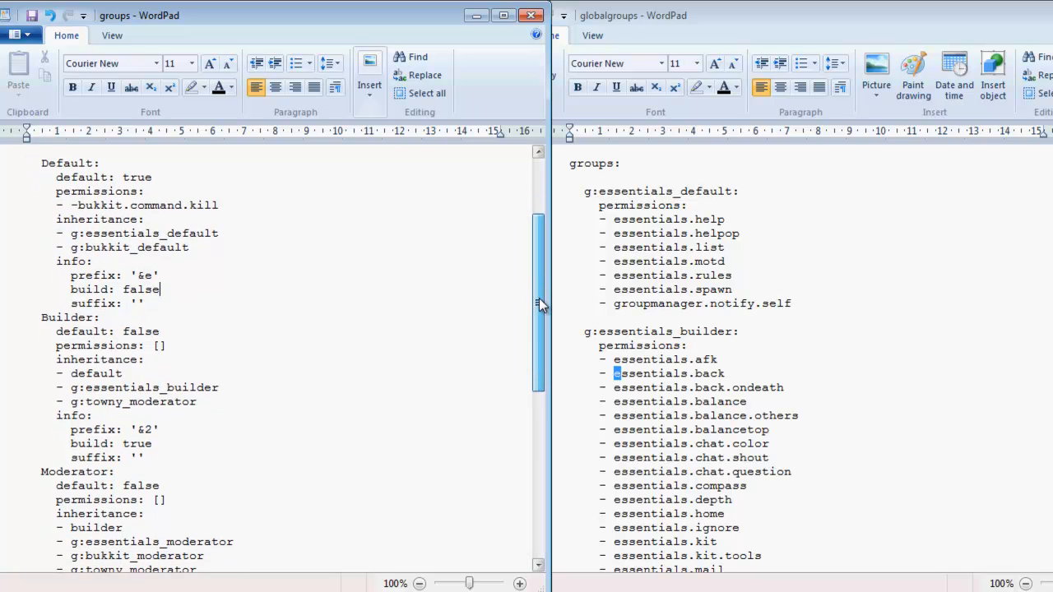
{"action": "left_click_drag", "start_coordinate": [73, 285], "coordinate": [182, 291]}
{"action": "left_click", "coordinate": [182, 290]}
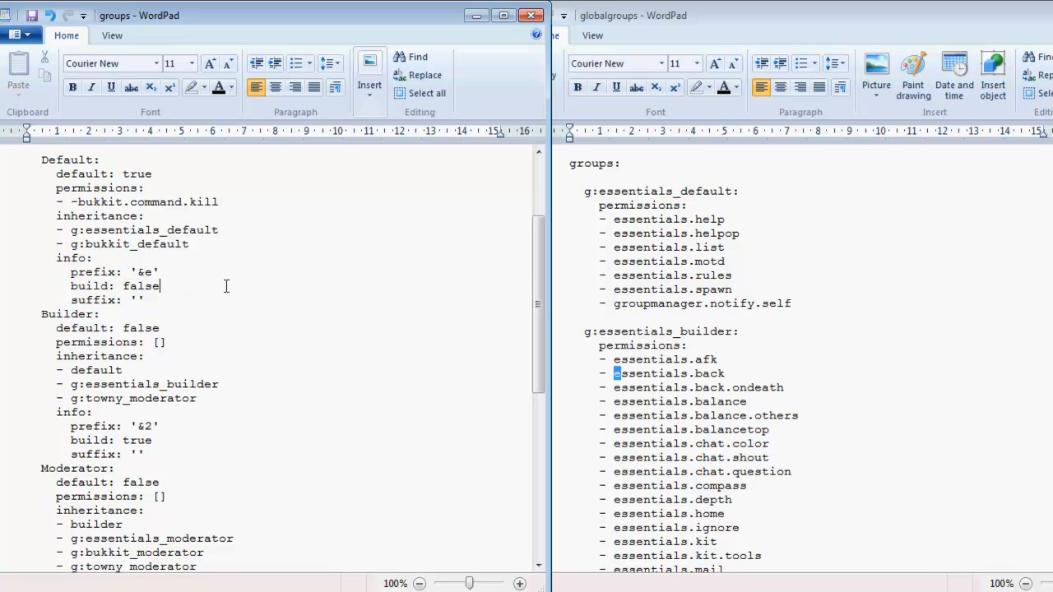
{"action": "left_click", "coordinate": [34, 159]}
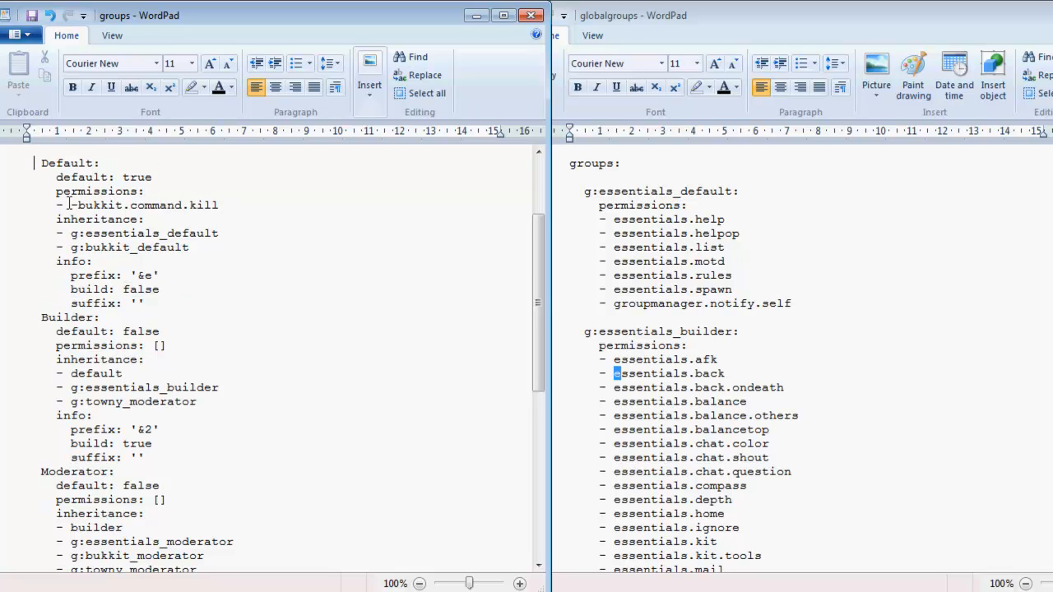
Try setting the Default group's build option to true, and undo that change.
{"action": "left_click", "coordinate": [162, 290]}
{"action": "key", "text": "BackSpace"}
{"action": "key", "text": "BackSpace"}
{"action": "key", "text": "BackSpace"}
{"action": "key", "text": "BackSpace"}
{"action": "key", "text": "BackSpace"}
{"action": "type", "text": "true"}
{"action": "key", "text": "ctrl+z"}
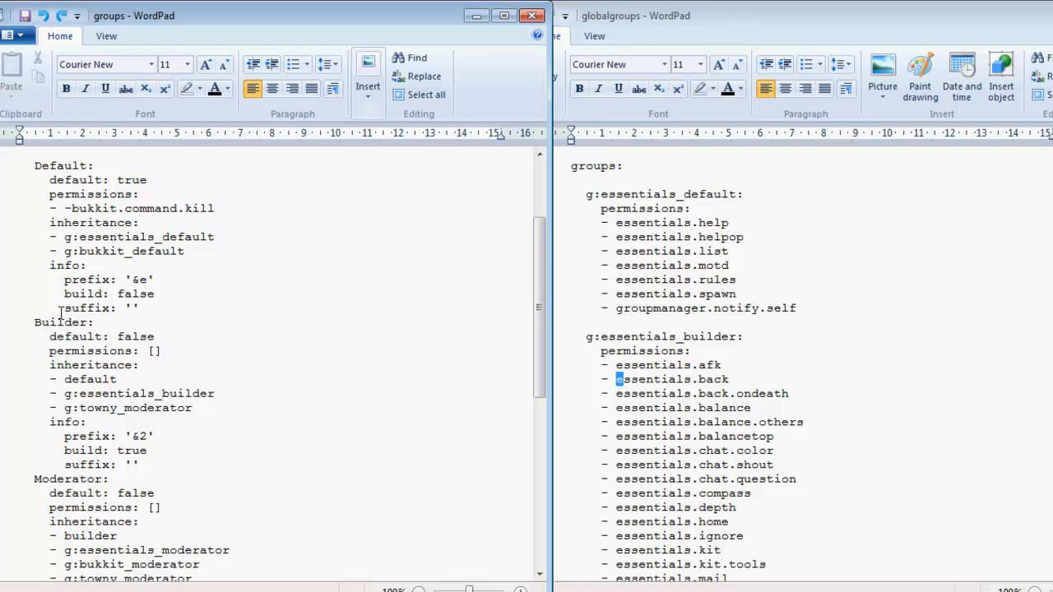
Try the color code "&e" in the Default group's suffix, and delete it again.
{"action": "left_click", "coordinate": [150, 311]}
{"action": "type", "text": "&e"}
{"action": "key", "text": "BackSpace"}
{"action": "key", "text": "BackSpace"}
Examine the Default group's settings and the '*' permission of the Owner group in the groups file.
{"action": "scroll", "coordinate": [82, 246], "scroll_direction": "up", "scroll_amount": 1}
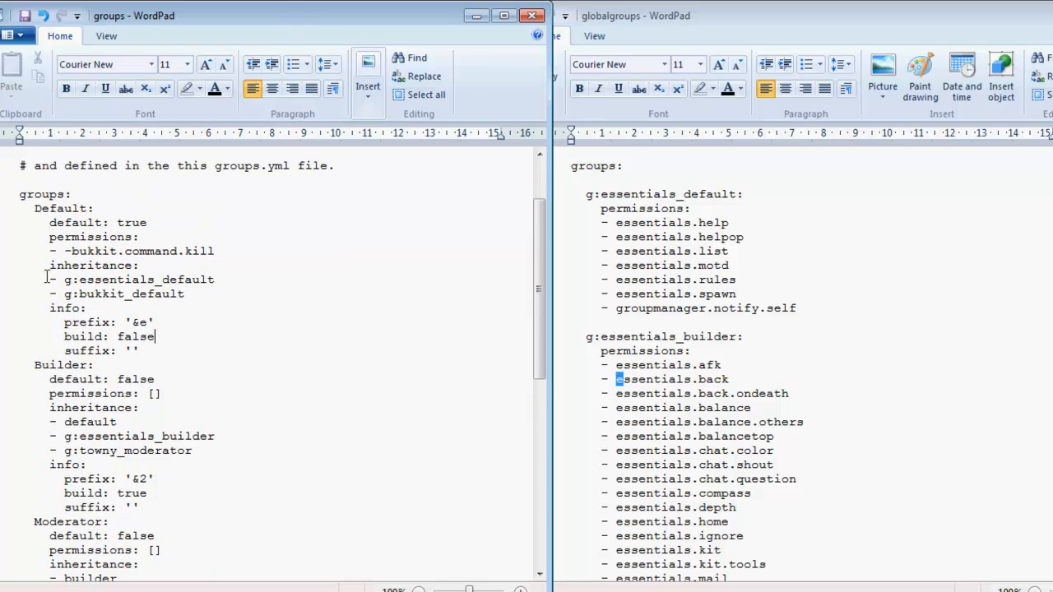
{"action": "left_click_drag", "start_coordinate": [51, 224], "coordinate": [130, 316]}
{"action": "left_click", "coordinate": [133, 323]}
{"action": "scroll", "coordinate": [126, 322], "scroll_direction": "down", "scroll_amount": 10}
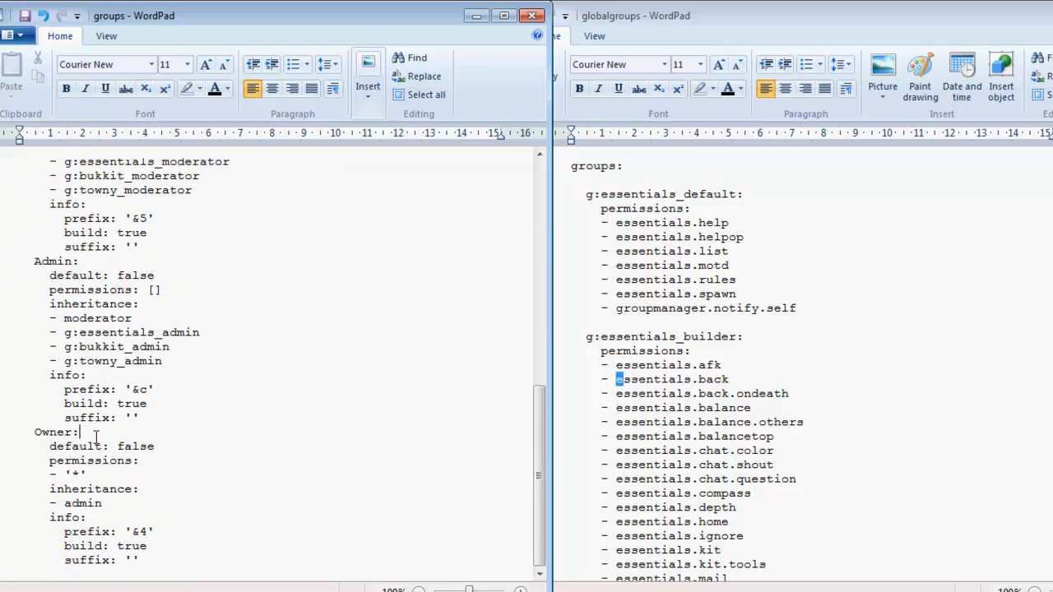
{"action": "left_click", "coordinate": [74, 446]}
{"action": "key", "text": "End"}
{"action": "double_click", "coordinate": [77, 476]}
{"action": "left_click", "coordinate": [78, 475]}
Examine the negated permissions and the essentials.* entry under g:essentials_admin in the globalgroups file.
{"action": "left_click", "coordinate": [701, 415]}
{"action": "scroll", "coordinate": [733, 380], "scroll_direction": "down", "scroll_amount": 4}
{"action": "scroll", "coordinate": [733, 381], "scroll_direction": "down", "scroll_amount": 20}
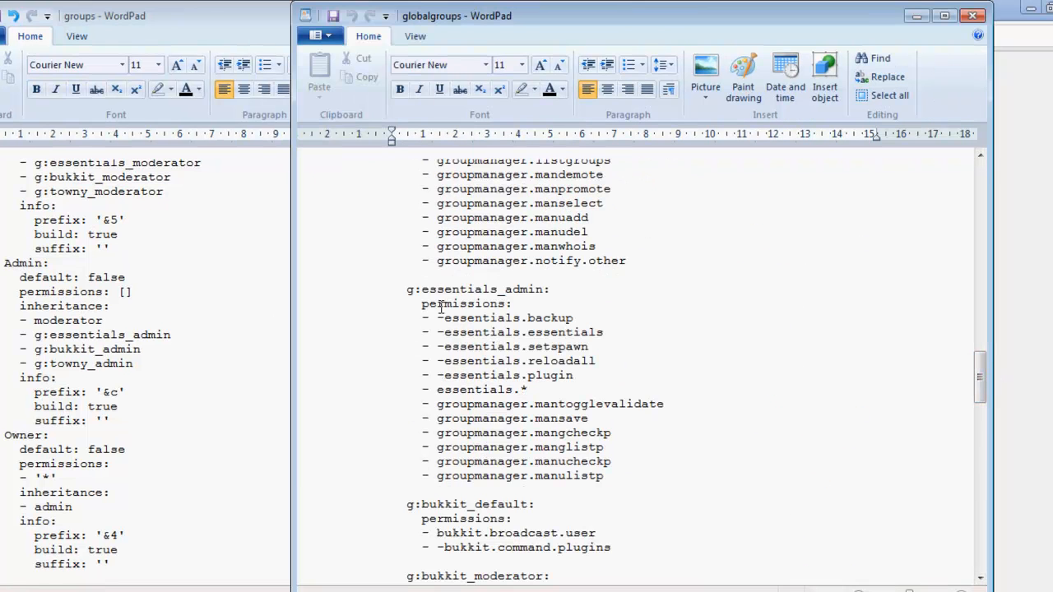
{"action": "left_click_drag", "start_coordinate": [444, 319], "coordinate": [515, 395]}
{"action": "left_click", "coordinate": [512, 390]}
{"action": "double_click", "coordinate": [529, 392]}
{"action": "left_click", "coordinate": [528, 387]}
Uncover more of the groups file and review the Owner group's inheritance, prefix and build settings.
{"action": "left_click_drag", "start_coordinate": [599, 25], "coordinate": [721, 26]}
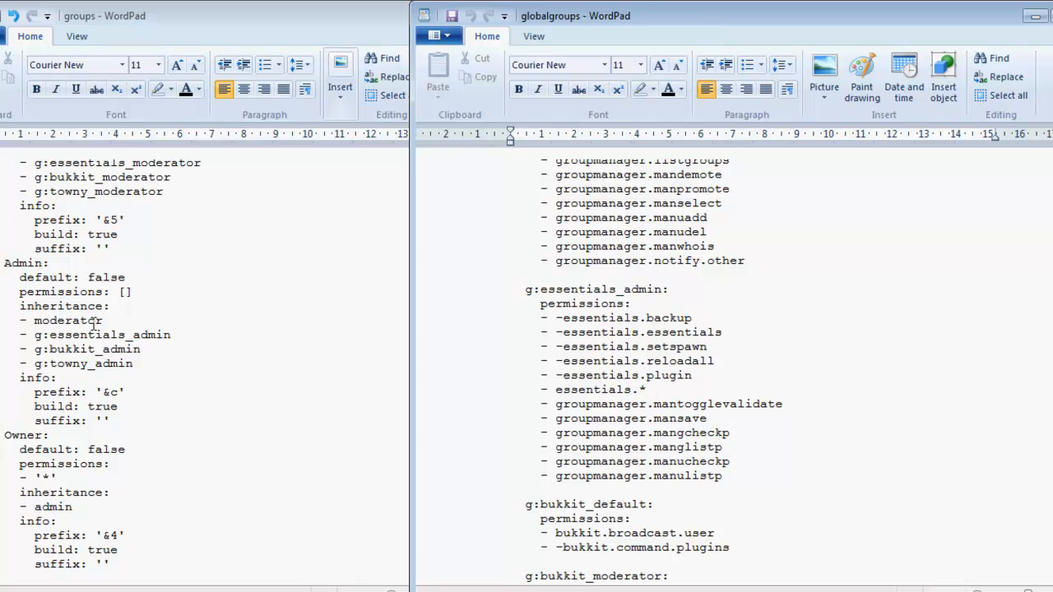
{"action": "left_click", "coordinate": [43, 520]}
{"action": "left_click", "coordinate": [190, 429]}
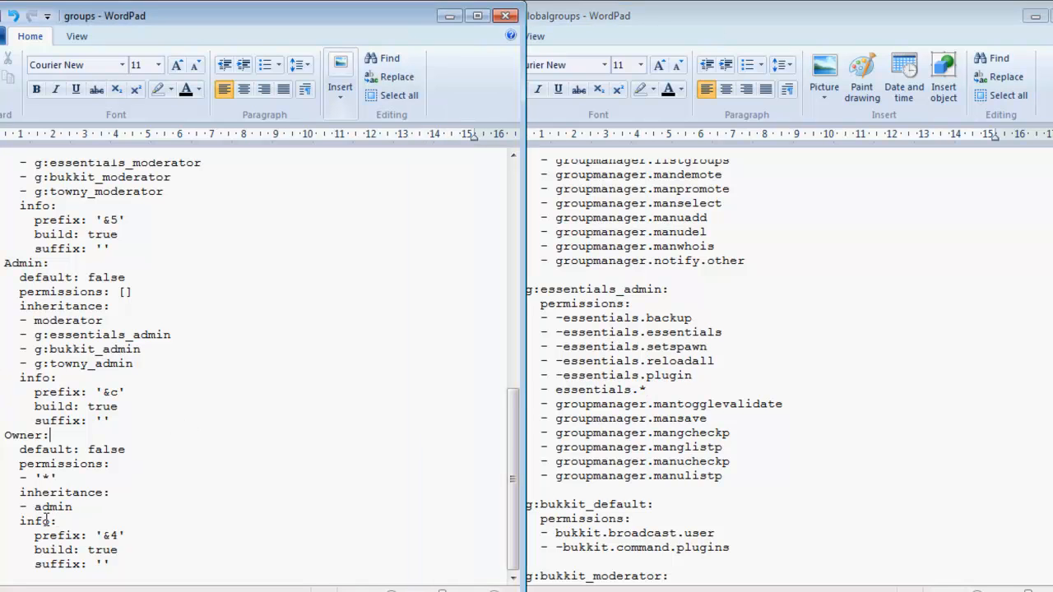
{"action": "left_click", "coordinate": [104, 536]}
{"action": "left_click_drag", "start_coordinate": [90, 549], "coordinate": [129, 552]}
{"action": "left_click", "coordinate": [97, 552]}
{"action": "left_click", "coordinate": [150, 526]}
Maximize the window showing the groups file.
{"action": "left_click_drag", "start_coordinate": [389, 20], "coordinate": [172, 252]}
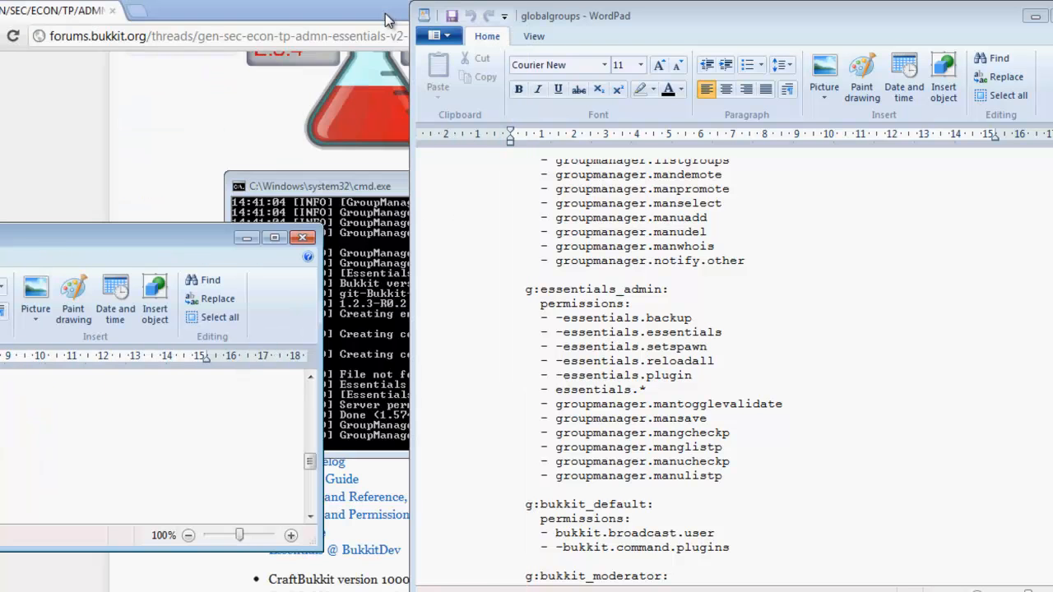
{"action": "double_click", "coordinate": [171, 227]}
{"action": "left_click", "coordinate": [274, 16]}
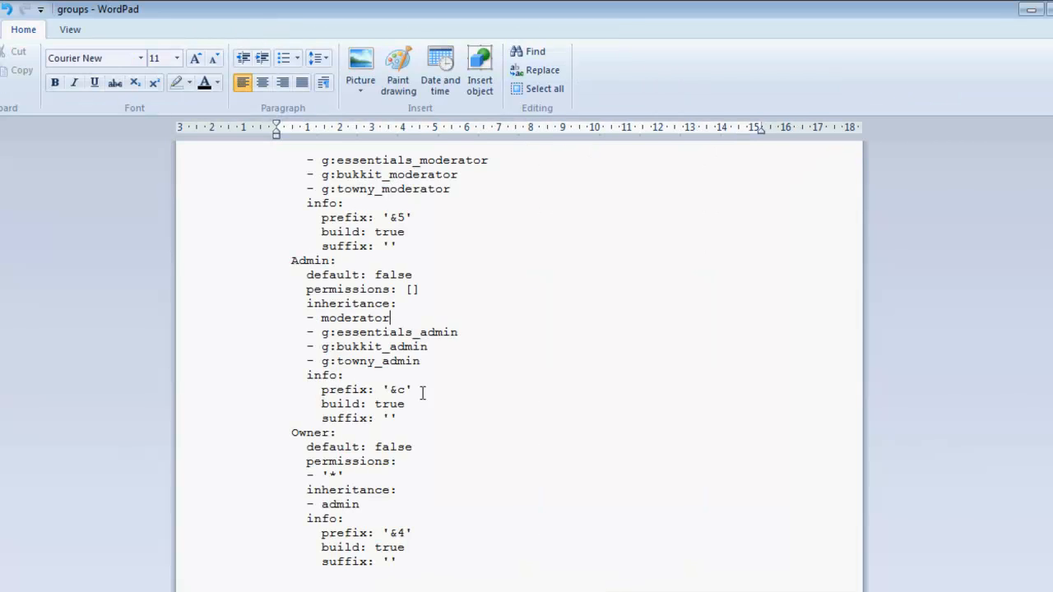
Duplicate the whole Default group block directly above the Builder group, without a blank line between them.
{"action": "scroll", "coordinate": [419, 395], "scroll_direction": "up", "scroll_amount": 12}
{"action": "scroll", "coordinate": [408, 430], "scroll_direction": "down", "scroll_amount": 2}
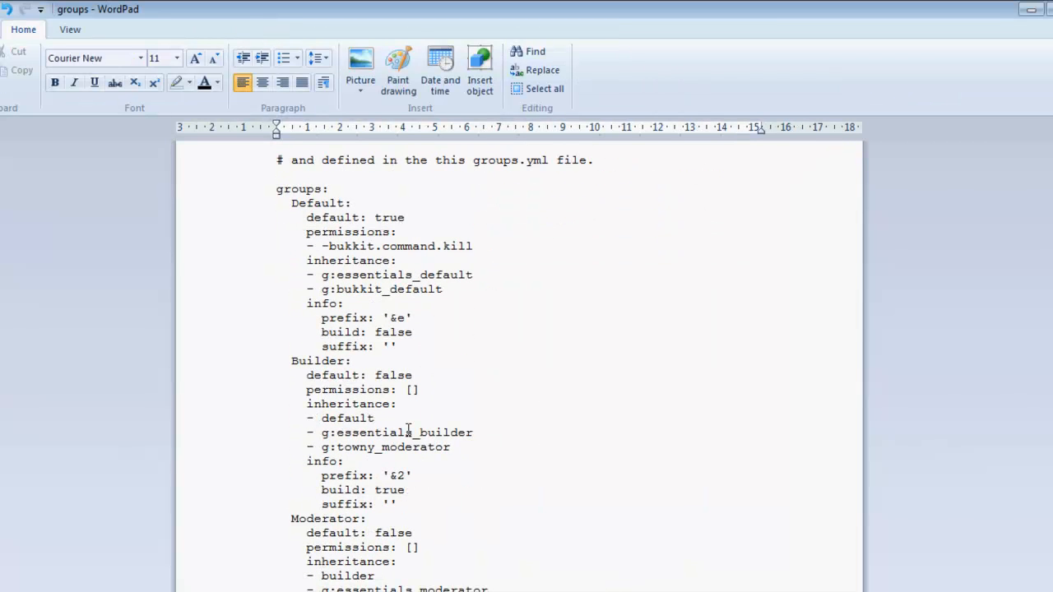
{"action": "left_click_drag", "start_coordinate": [290, 203], "coordinate": [435, 346]}
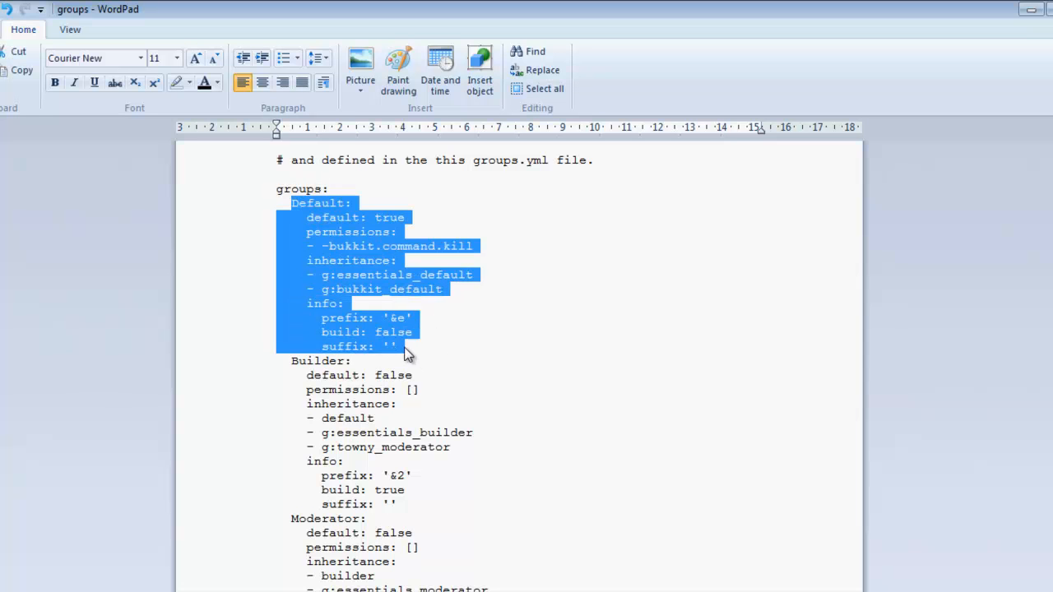
{"action": "key", "text": "ctrl+c"}
{"action": "left_click", "coordinate": [420, 347]}
{"action": "key", "text": "Return"}
{"action": "key", "text": "ctrl+v"}
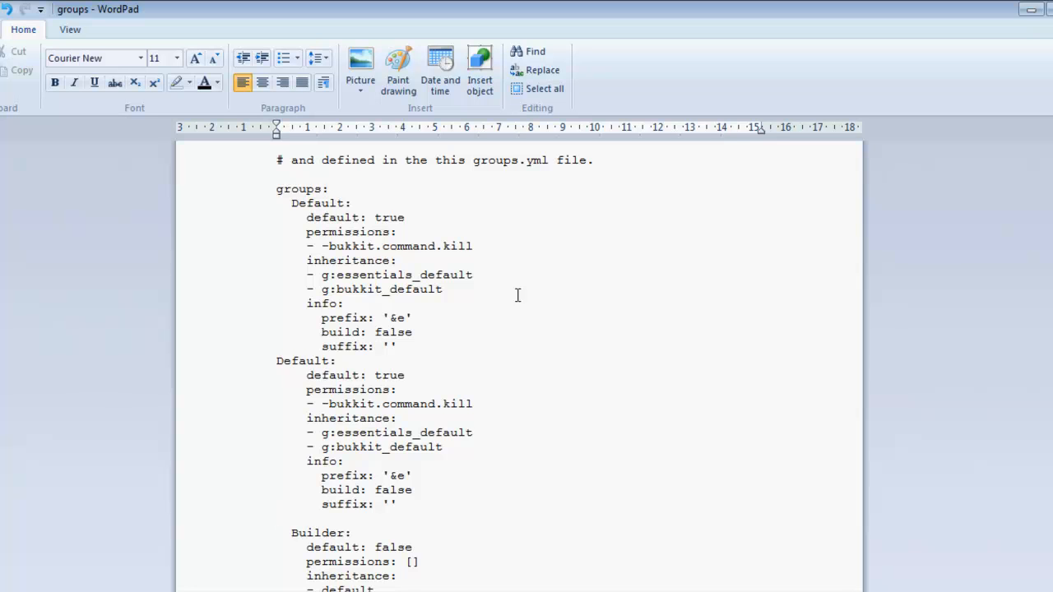
{"action": "key", "text": "BackSpace"}
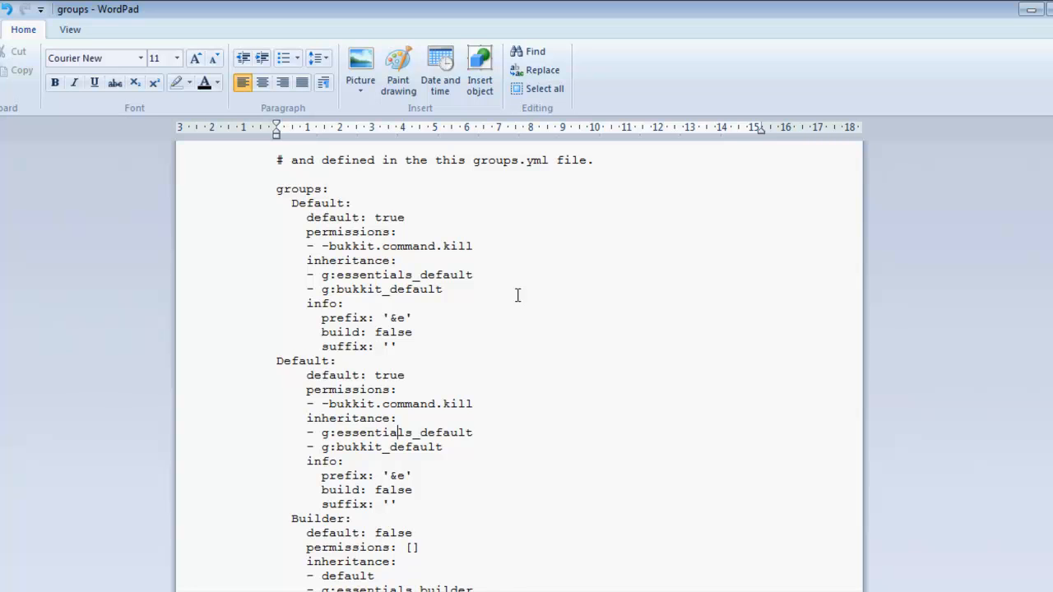
Indent the duplicated block's "Default:" heading to line up with the other group names, checking the alignment line by line.
{"action": "key", "text": "Up"}
{"action": "key", "text": "Left"}
{"action": "key", "text": "Left"}
{"action": "key", "text": "Left"}
{"action": "key", "text": "Left"}
{"action": "key", "text": "Left"}
{"action": "key", "text": "Left"}
{"action": "key", "text": "Left"}
{"action": "key", "text": "Left"}
{"action": "key", "text": "Left"}
{"action": "key", "text": "Left"}
{"action": "key", "text": "Left"}
{"action": "key", "text": "Up"}
{"action": "key", "text": "Up"}
{"action": "key", "text": "Up"}
{"action": "key", "text": "Up"}
{"action": "key", "text": "Up"}
{"action": "key", "text": "Up"}
{"action": "key", "text": "Up"}
{"action": "key", "text": "Up"}
{"action": "key", "text": "Up"}
{"action": "key", "text": "Up"}
{"action": "key", "text": "Down"}
{"action": "key", "text": "Down"}
{"action": "key", "text": "Down"}
{"action": "key", "text": "Down"}
{"action": "key", "text": "Down"}
{"action": "key", "text": "Down"}
{"action": "key", "text": "Down"}
{"action": "key", "text": "Down"}
{"action": "key", "text": "Down"}
{"action": "key", "text": "Down"}
{"action": "key", "text": "Down"}
{"action": "key", "text": "Up"}
{"action": "key", "text": "Up"}
{"action": "key", "text": "Up"}
{"action": "key", "text": "Up"}
{"action": "key", "text": "Up"}
{"action": "key", "text": "Down"}
{"action": "key", "text": "Down"}
{"action": "key", "text": "Down"}
{"action": "key", "text": "Down"}
{"action": "key", "text": "Down"}
{"action": "key", "text": "Down"}
{"action": "key", "text": "Down"}
{"action": "key", "text": "Down"}
{"action": "key", "text": "Down"}
{"action": "key", "text": "Down"}
{"action": "key", "text": "Down"}
{"action": "key", "text": "Down"}
{"action": "key", "text": "Up"}
{"action": "key", "text": "Up"}
{"action": "key", "text": "Up"}
{"action": "key", "text": "Up"}
{"action": "key", "text": "Up"}
Rename the duplicated Default group to "Pro".
{"action": "left_click", "coordinate": [398, 391]}
{"action": "scroll", "coordinate": [353, 317], "scroll_direction": "down", "scroll_amount": 1}
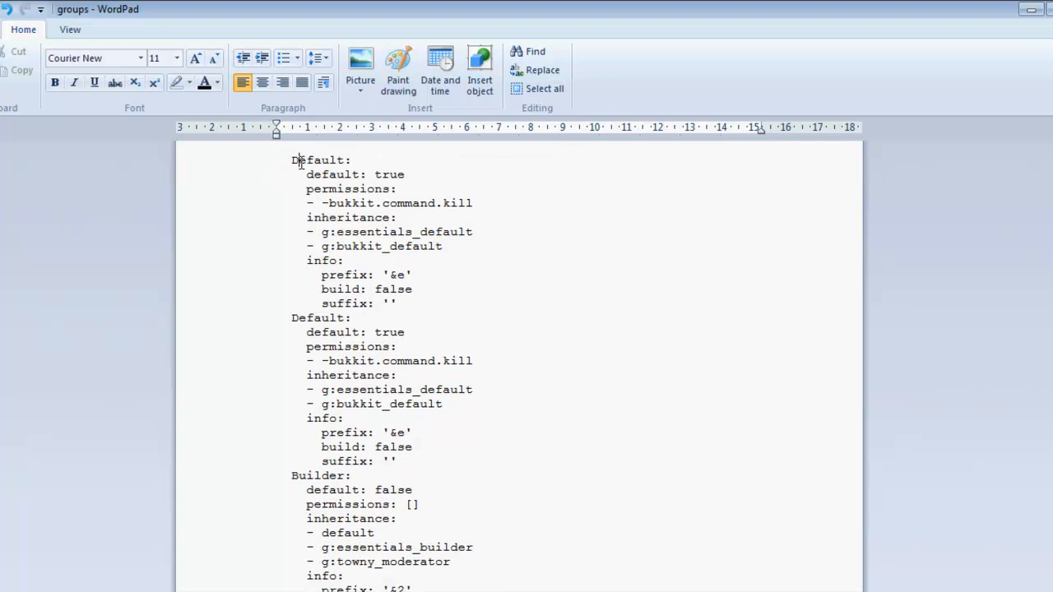
{"action": "left_click_drag", "start_coordinate": [289, 318], "coordinate": [344, 318]}
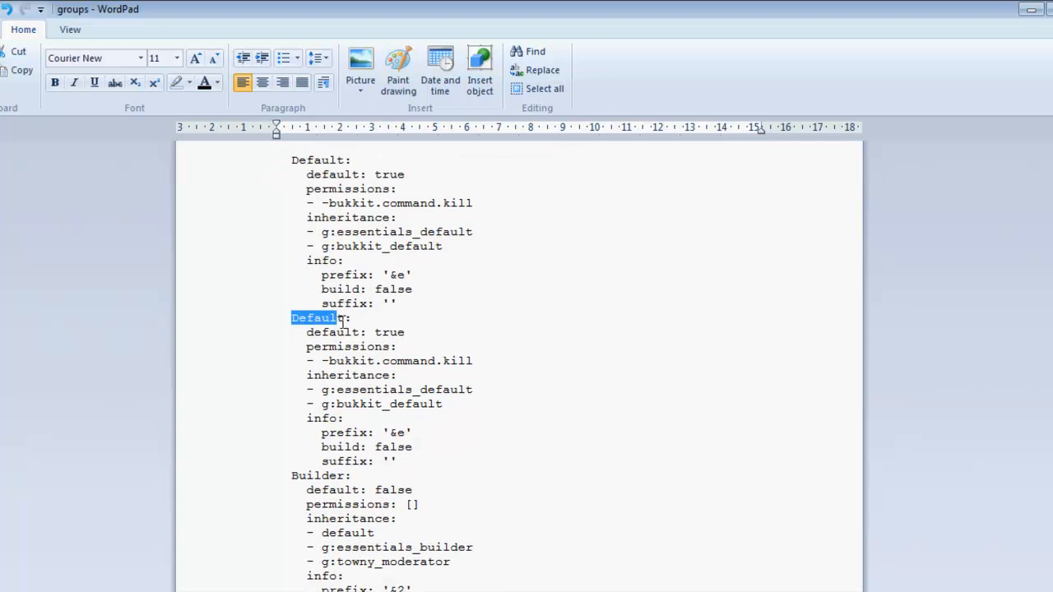
{"action": "type", "text": "Pro"}
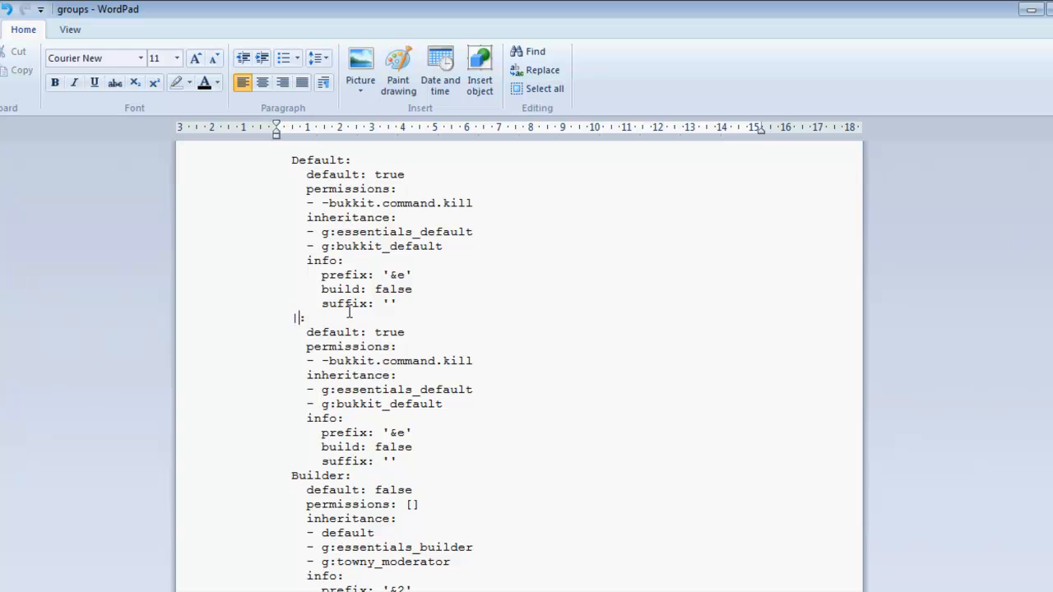
Set the "default" value of the Pro group to false.
{"action": "key", "text": "Down"}
{"action": "key", "text": "Right"}
{"action": "key", "text": "Right"}
{"action": "key", "text": "Right"}
{"action": "key", "text": "Right"}
{"action": "key", "text": "Right"}
{"action": "key", "text": "Right"}
{"action": "key", "text": "Right"}
{"action": "key", "text": "Right"}
{"action": "key", "text": "Right"}
{"action": "key", "text": "Right"}
{"action": "key", "text": "BackSpace"}
{"action": "key", "text": "BackSpace"}
{"action": "key", "text": "BackSpace"}
{"action": "key", "text": "BackSpace"}
{"action": "type", "text": "false"}
Add a "- g:essentials_builder" line to the Pro group's inheritance, directly below g:bukkit_default.
{"action": "key", "text": "Down"}
{"action": "left_click", "coordinate": [346, 389]}
{"action": "left_click", "coordinate": [444, 403]}
{"action": "key", "text": "Return"}
{"action": "type", "text": "- g:"}
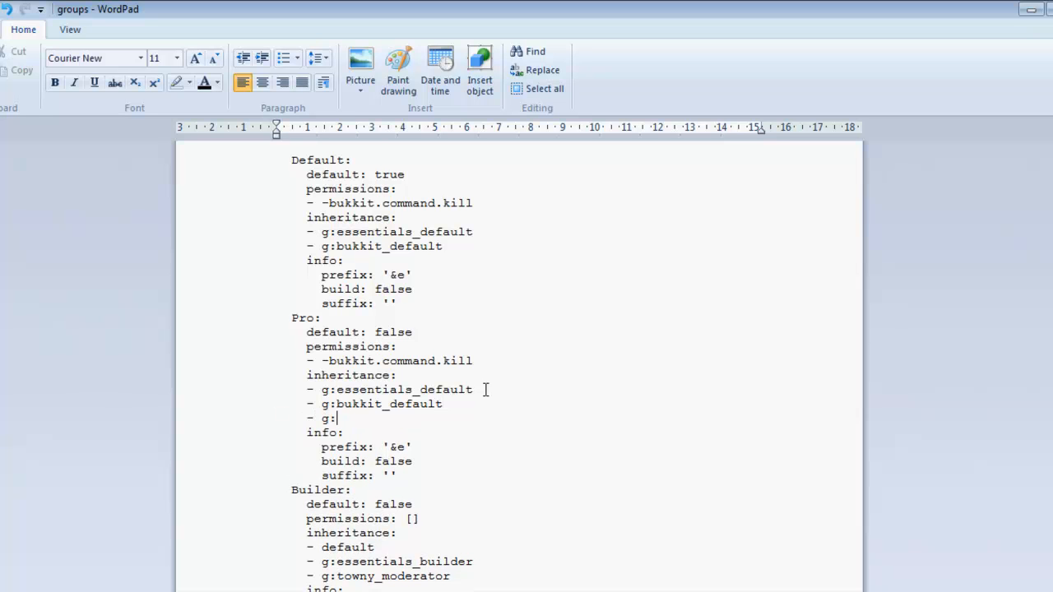
{"action": "type", "text": "essentials_builder"}
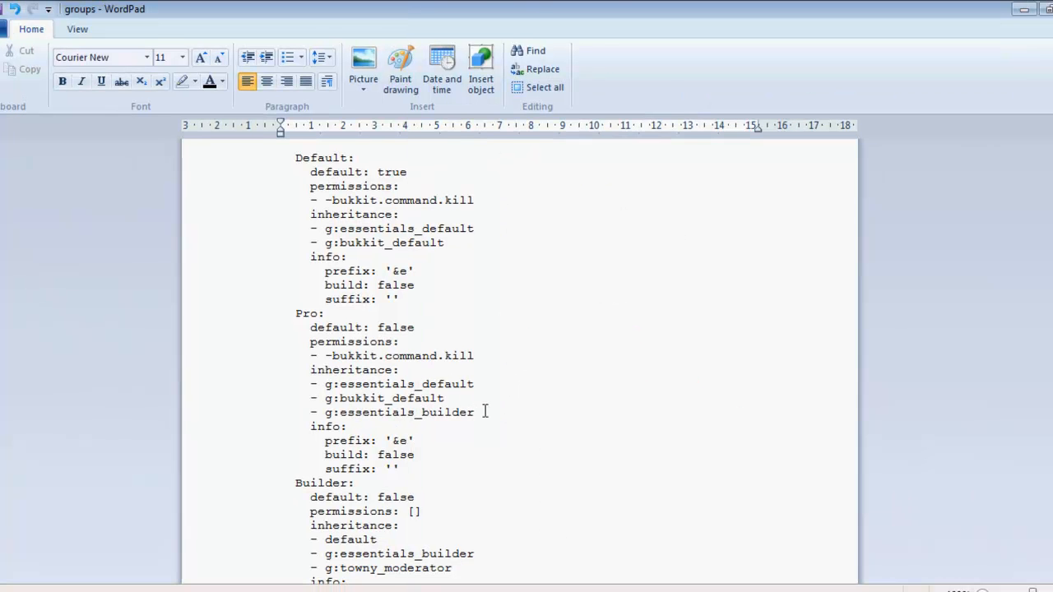
Review the Pro group's entries down to its inheritance and set its build value to true.
{"action": "left_click_drag", "start_coordinate": [295, 314], "coordinate": [477, 409]}
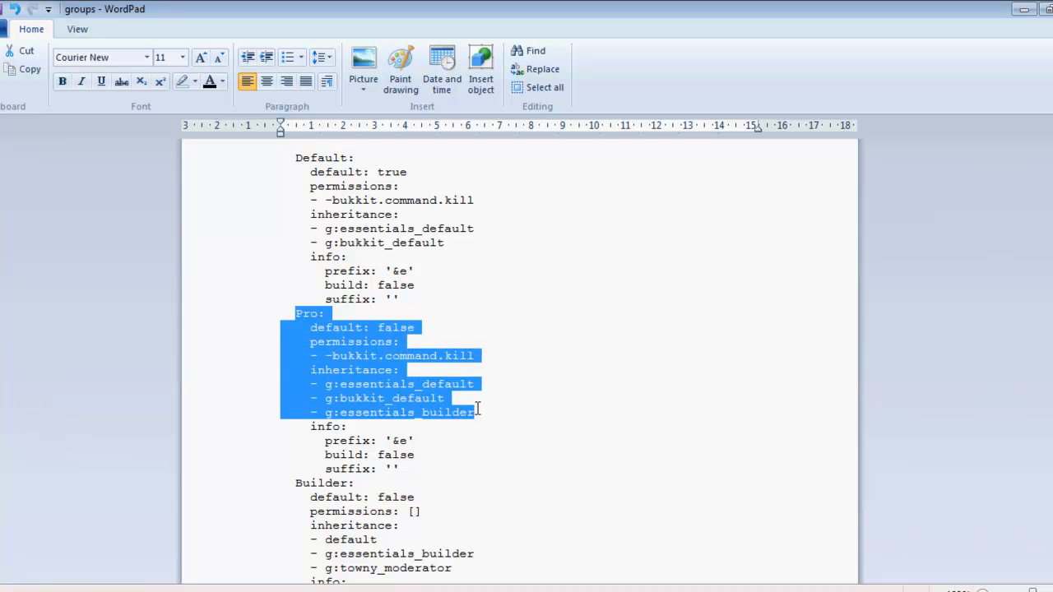
{"action": "left_click", "coordinate": [431, 414]}
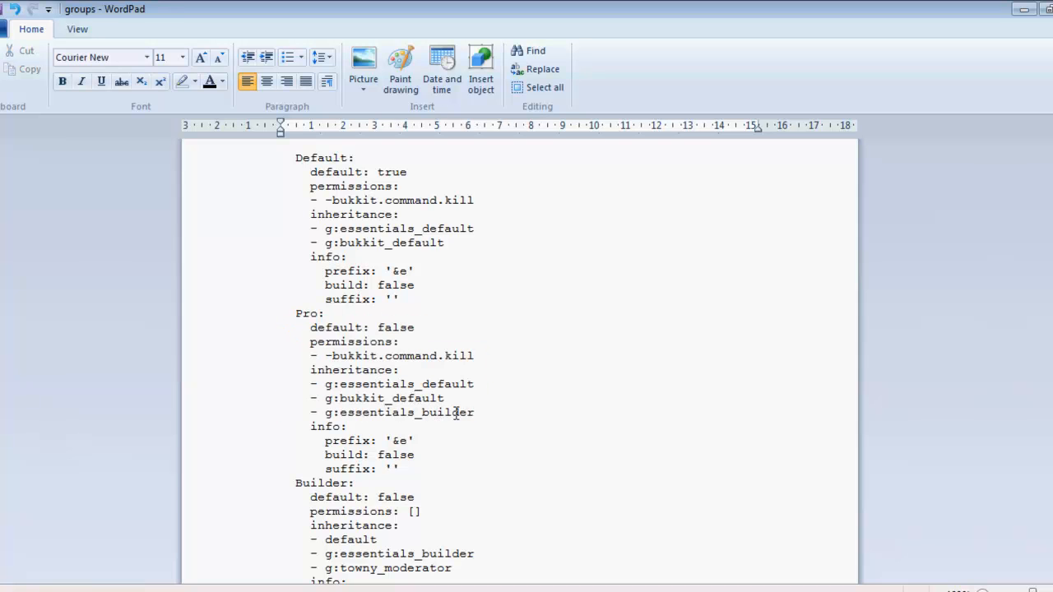
{"action": "left_click_drag", "start_coordinate": [376, 455], "coordinate": [423, 457]}
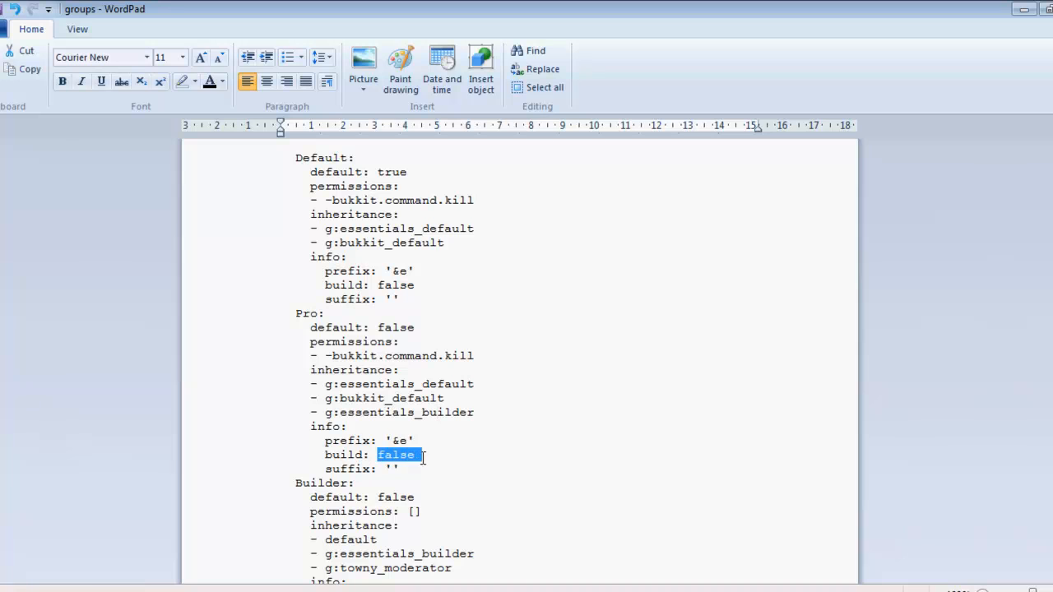
{"action": "type", "text": "true"}
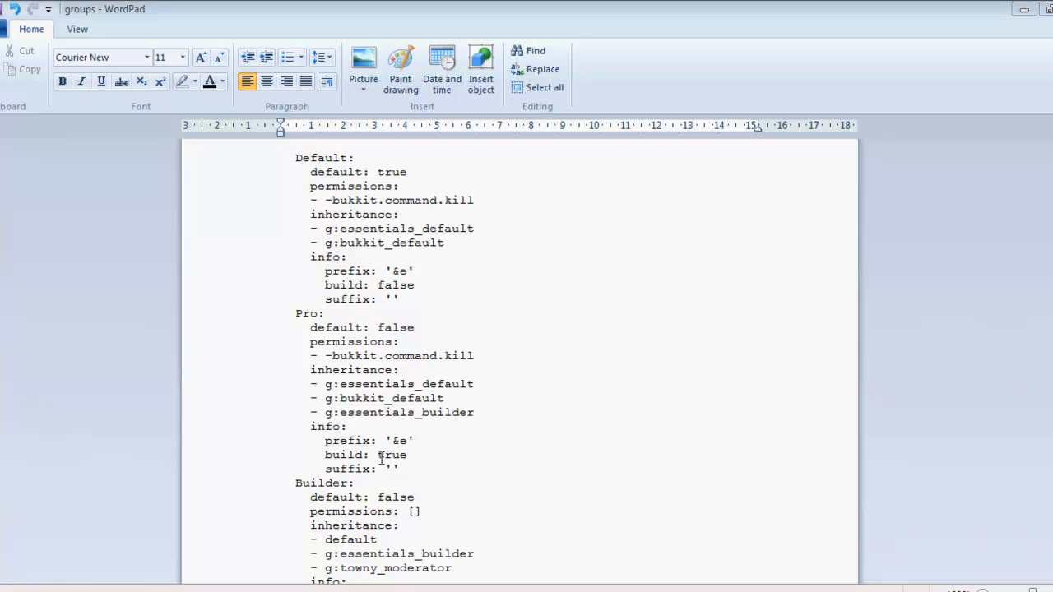
Change the Pro group's prefix to '&3[Pro]', leaving the suffix empty.
{"action": "left_click", "coordinate": [409, 442]}
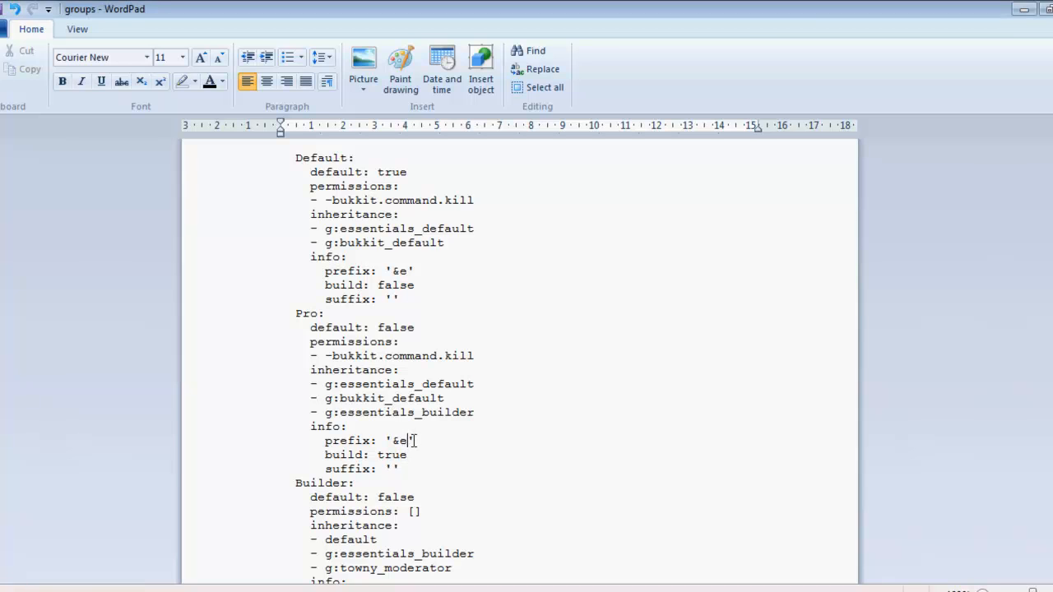
{"action": "key", "text": "BackSpace"}
{"action": "type", "text": "3[Pro]"}
{"action": "left_click", "coordinate": [393, 469]}
Save the groups file in text-only format and minimize the groups and globalgroups windows.
{"action": "scroll", "coordinate": [421, 511], "scroll_direction": "down", "scroll_amount": 7}
{"action": "key", "text": "ctrl+s"}
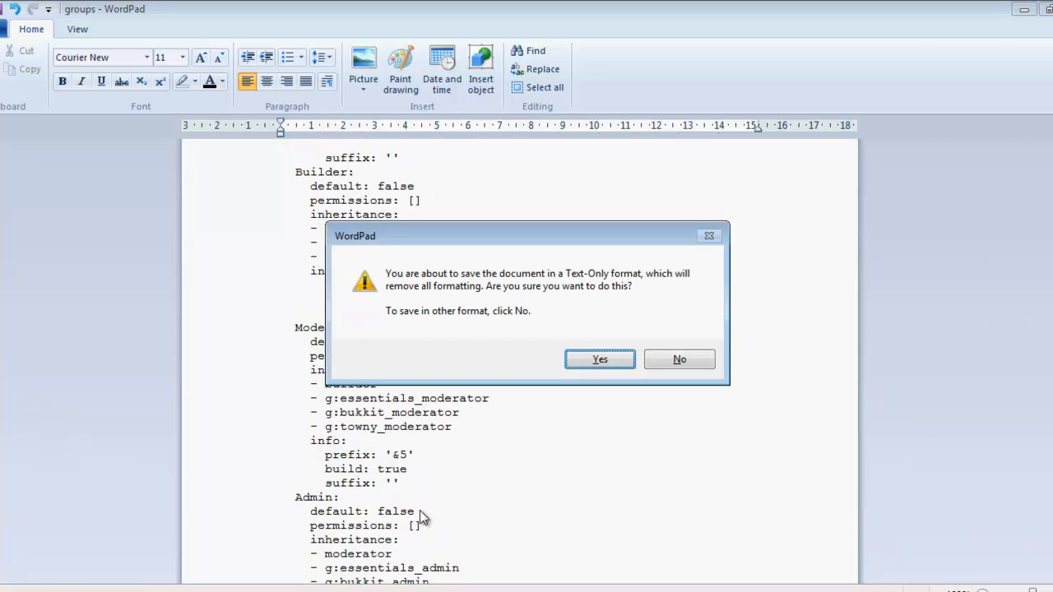
{"action": "left_click", "coordinate": [588, 367]}
{"action": "left_click", "coordinate": [1037, 10]}
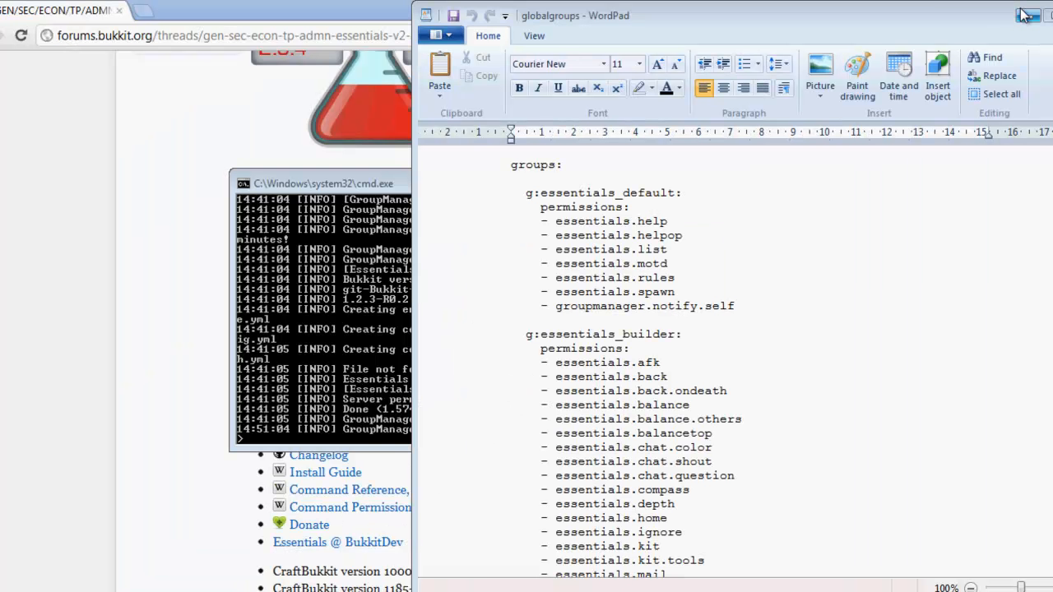
{"action": "left_click", "coordinate": [1039, 13]}
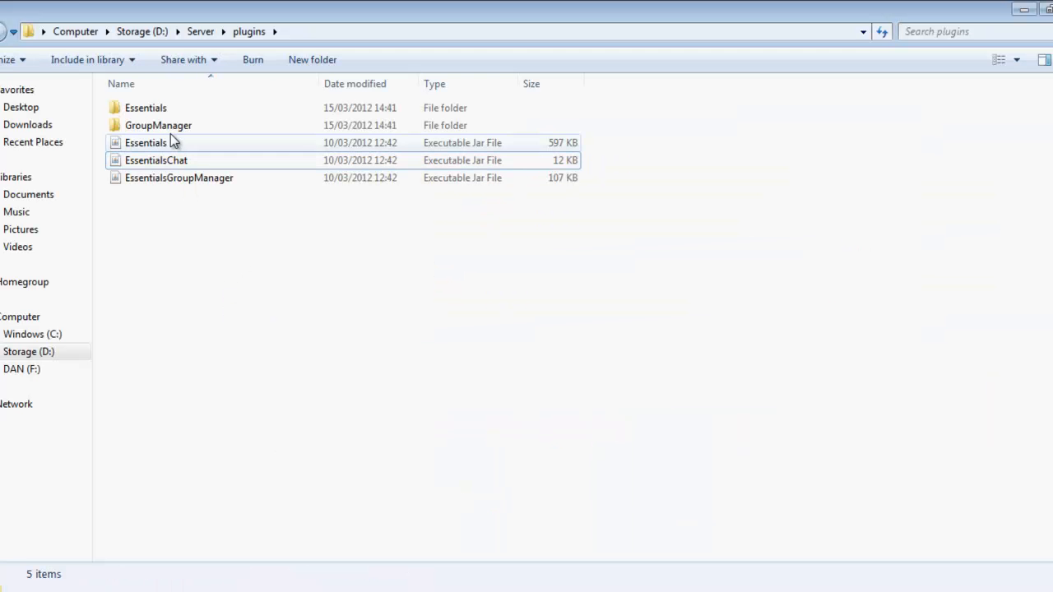
Open the users file in the world folder under GroupManager > worlds.
{"action": "double_click", "coordinate": [170, 130]}
{"action": "double_click", "coordinate": [168, 124]}
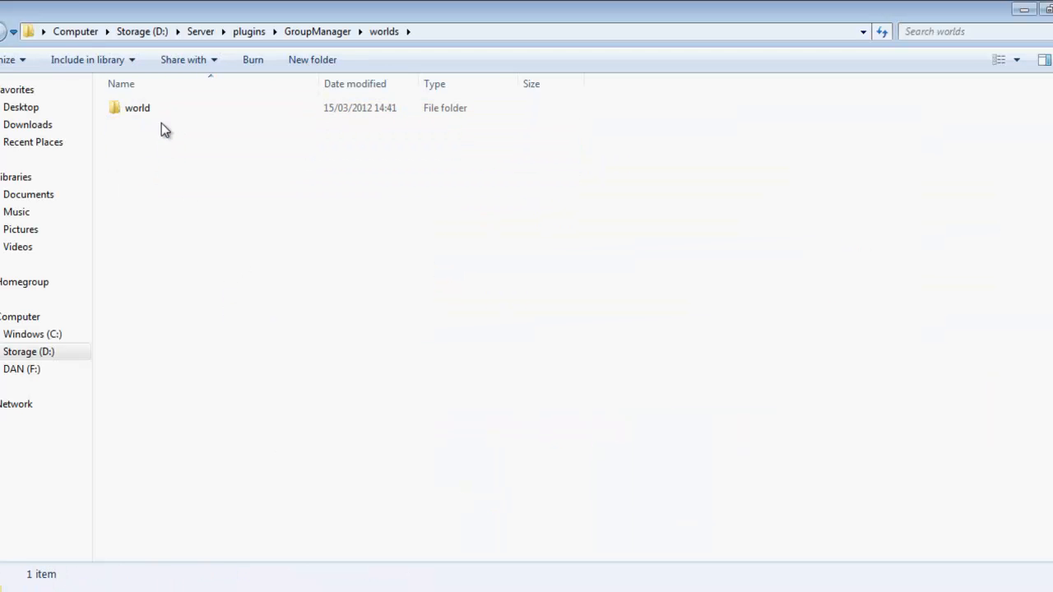
{"action": "double_click", "coordinate": [163, 109]}
{"action": "double_click", "coordinate": [170, 124]}
Examine the first user entry in the users file, including its username, subgroups, permissions and group.
{"action": "left_click", "coordinate": [496, 302]}
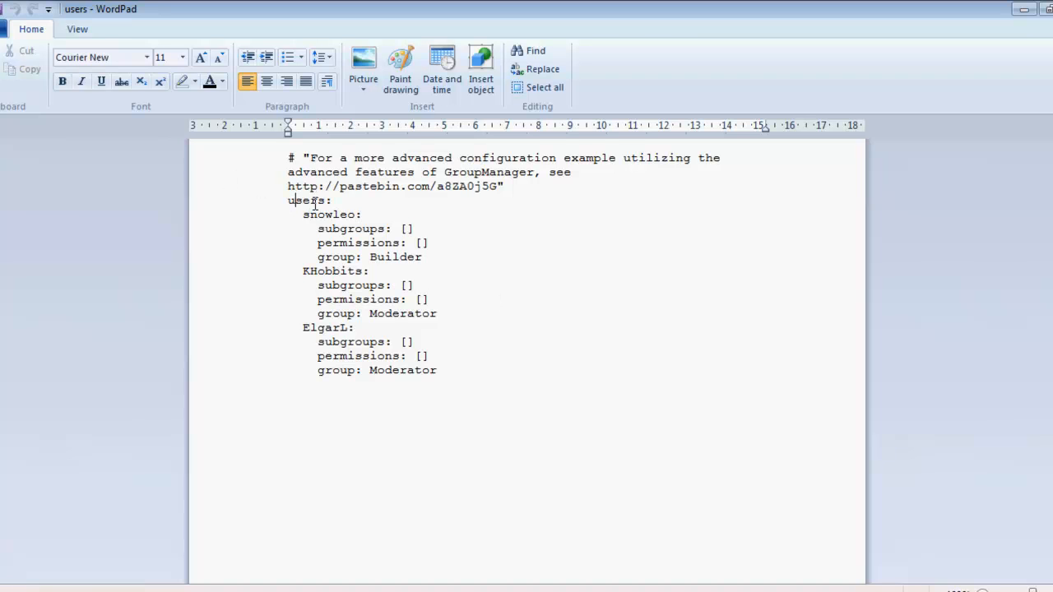
{"action": "left_click_drag", "start_coordinate": [301, 214], "coordinate": [358, 214]}
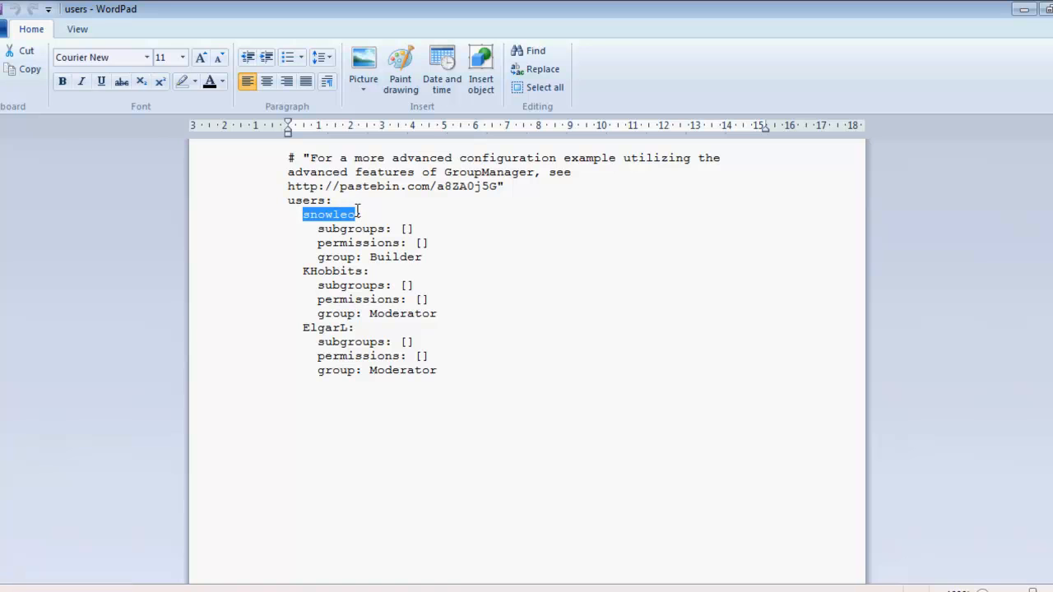
{"action": "left_click", "coordinate": [349, 214]}
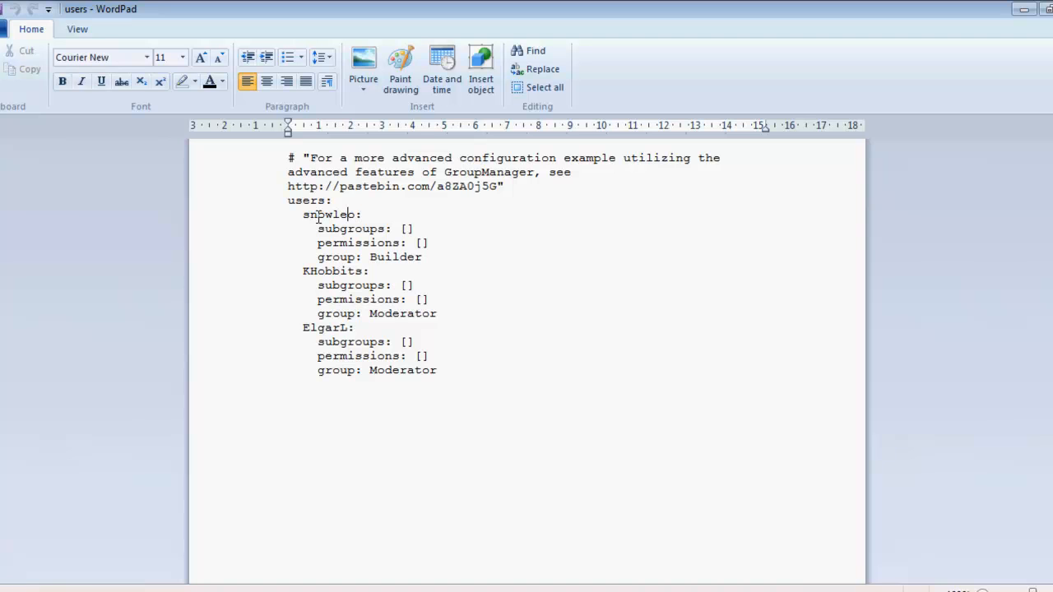
{"action": "left_click_drag", "start_coordinate": [302, 214], "coordinate": [362, 214]}
{"action": "left_click", "coordinate": [349, 228]}
{"action": "left_click_drag", "start_coordinate": [369, 257], "coordinate": [424, 257]}
{"action": "left_click", "coordinate": [393, 242]}
{"action": "left_click", "coordinate": [406, 229]}
Try setting the first user's group to Default and undo that change.
{"action": "left_click_drag", "start_coordinate": [369, 257], "coordinate": [420, 258]}
{"action": "type", "text": "Default"}
{"action": "double_click", "coordinate": [416, 258]}
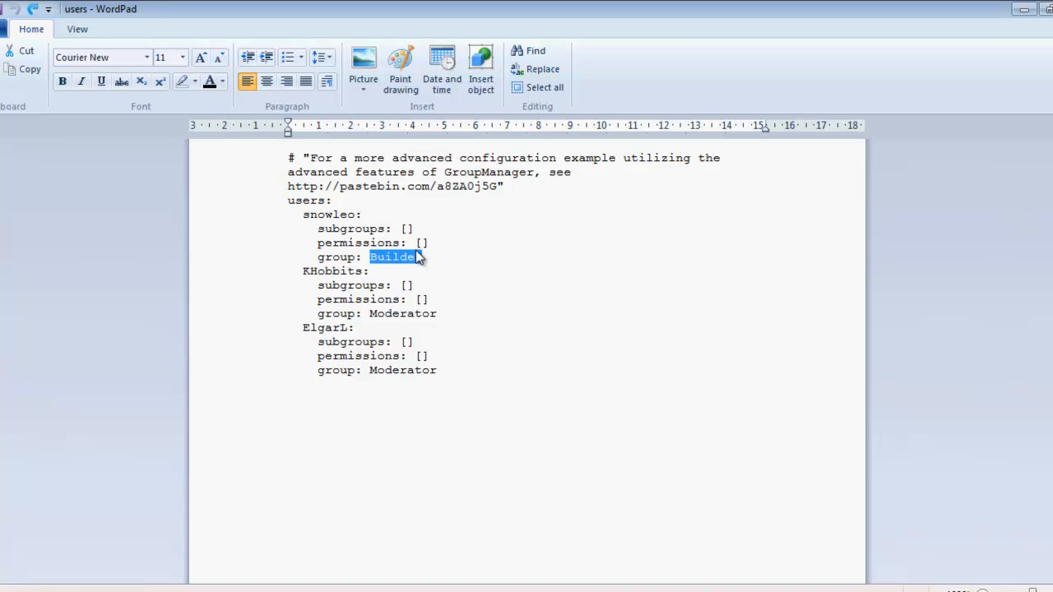
{"action": "key", "text": "ctrl+z"}
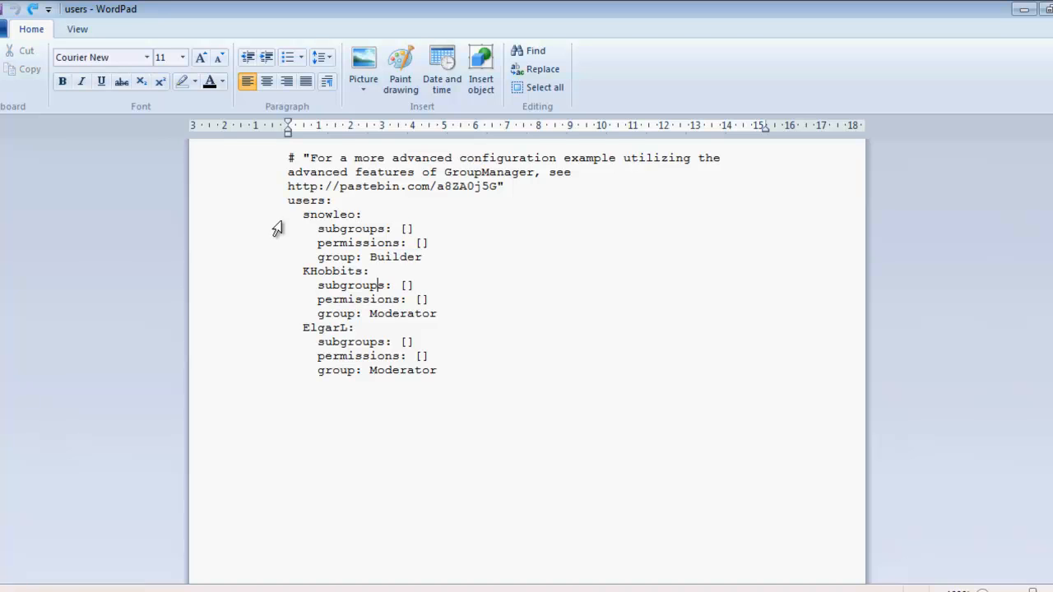
Insert a new user entry below the first user's block, headed by the player's username and a colon.
{"action": "left_click", "coordinate": [437, 255]}
{"action": "key", "text": "Return"}
{"action": "key", "text": "Up"}
{"action": "key", "text": "Up"}
{"action": "key", "text": "Up"}
{"action": "key", "text": "Down"}
{"action": "key", "text": "Down"}
{"action": "key", "text": "Down"}
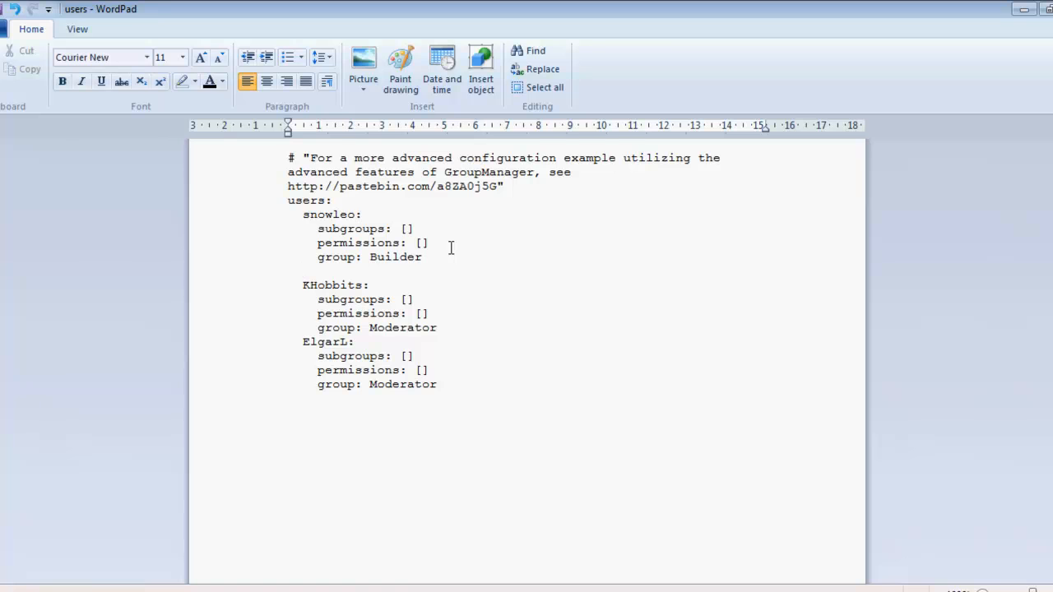
{"action": "type", "text": "xTorrent:"}
{"action": "key", "text": "Return"}
Add the lines "subgroups: []" and "permissions: []" under the new user's heading.
{"action": "type", "text": "s"}
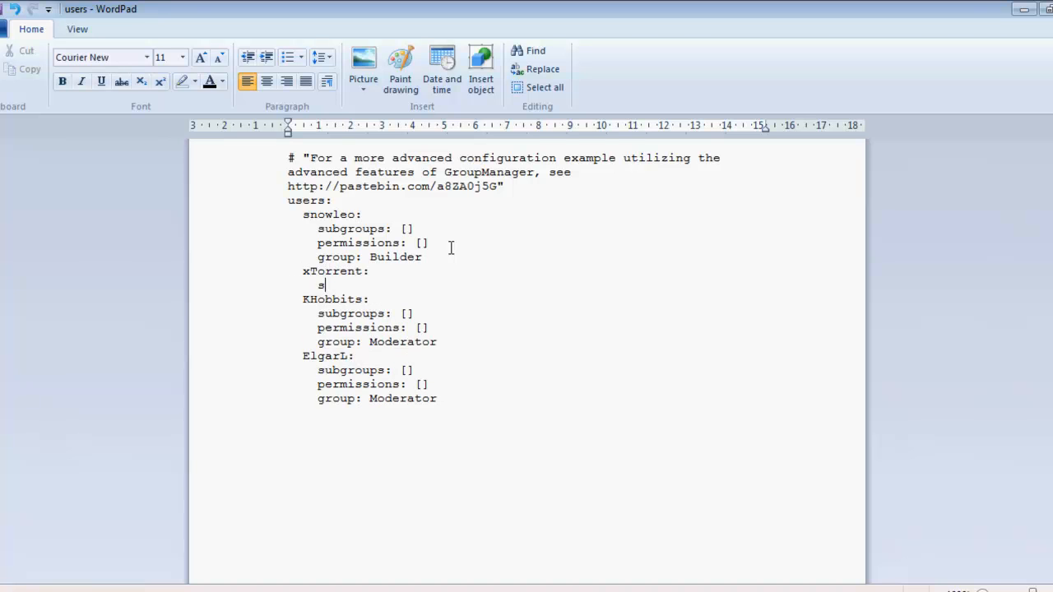
{"action": "type", "text": "ubgroups: []"}
{"action": "key", "text": "Return"}
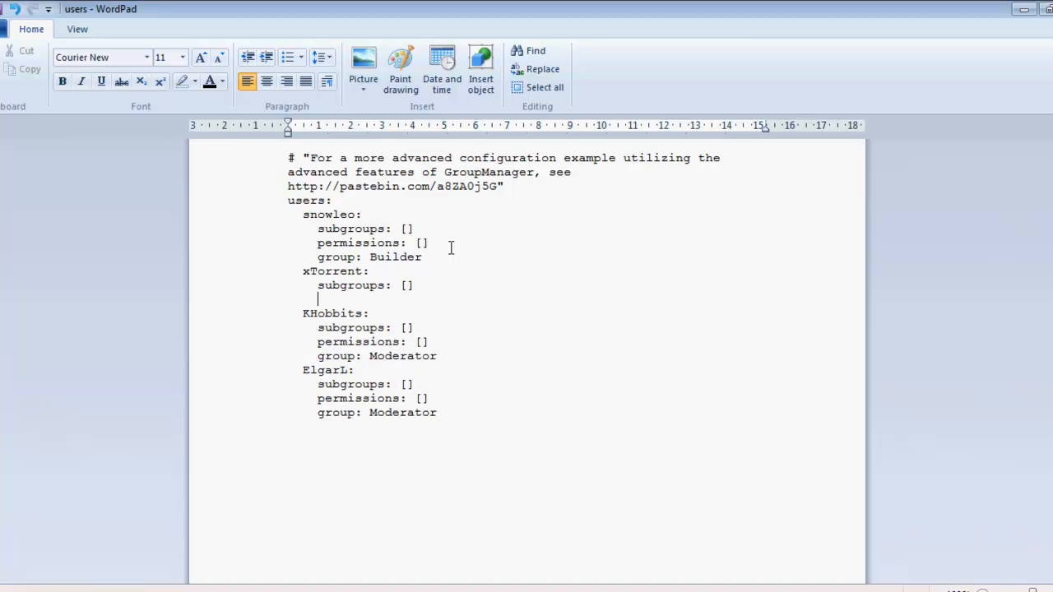
{"action": "type", "text": "permissions: []"}
Complete the new user's entry with the line "group: Pro" below its permissions.
{"action": "key", "text": "Up"}
{"action": "key", "text": "Up"}
{"action": "key", "text": "Left"}
{"action": "key", "text": "Left"}
{"action": "key", "text": "Up"}
{"action": "key", "text": "Up"}
{"action": "key", "text": "Up"}
{"action": "key", "text": "Down"}
{"action": "key", "text": "Down"}
{"action": "key", "text": "Down"}
{"action": "key", "text": "Up"}
{"action": "key", "text": "Up"}
{"action": "key", "text": "Up"}
{"action": "key", "text": "Down"}
{"action": "key", "text": "Down"}
{"action": "key", "text": "Down"}
{"action": "key", "text": "Down"}
{"action": "key", "text": "Down"}
{"action": "key", "text": "Return"}
{"action": "type", "text": "group:"}
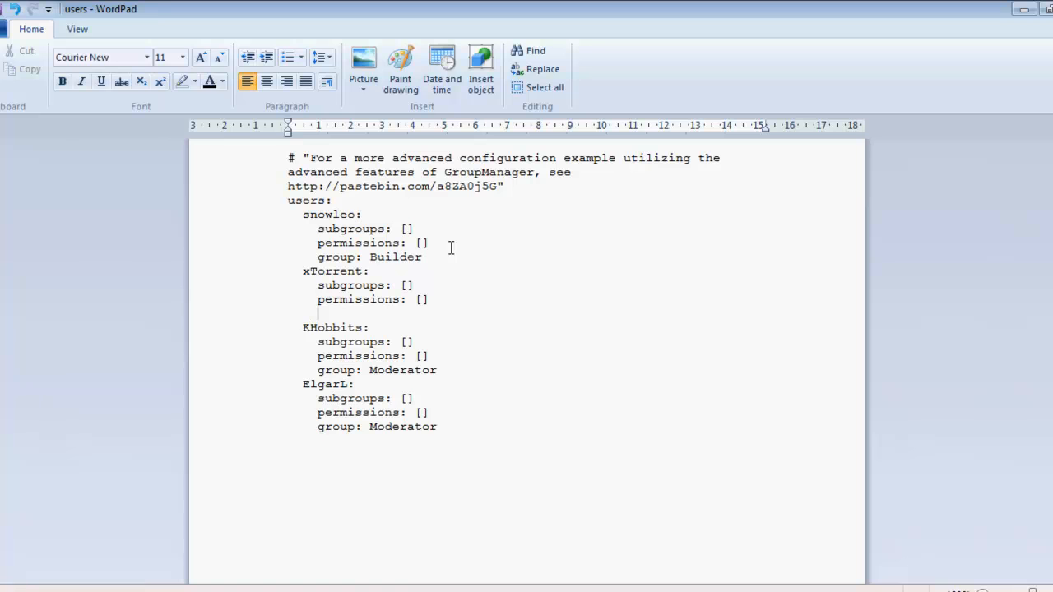
{"action": "key", "text": "BackSpace"}
{"action": "key", "text": "BackSpace"}
{"action": "type", "text": "p: Pro"}
Switch to the web browser, search for "yaml parser" in a new tab and open the Online YAML Parser.
{"action": "left_click", "coordinate": [453, 328]}
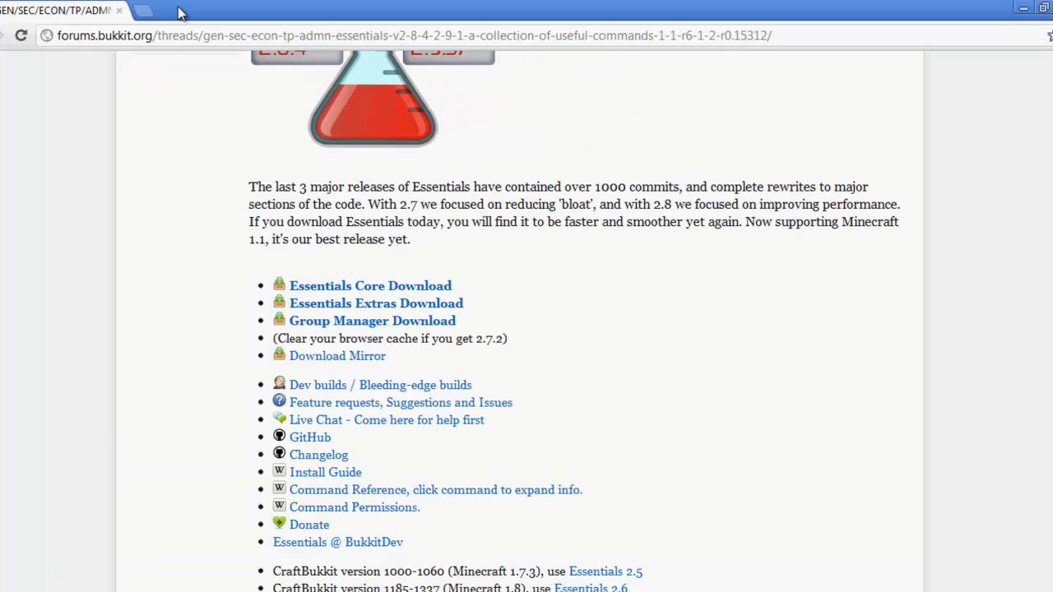
{"action": "left_click", "coordinate": [142, 12]}
{"action": "type", "text": "yaml parser"}
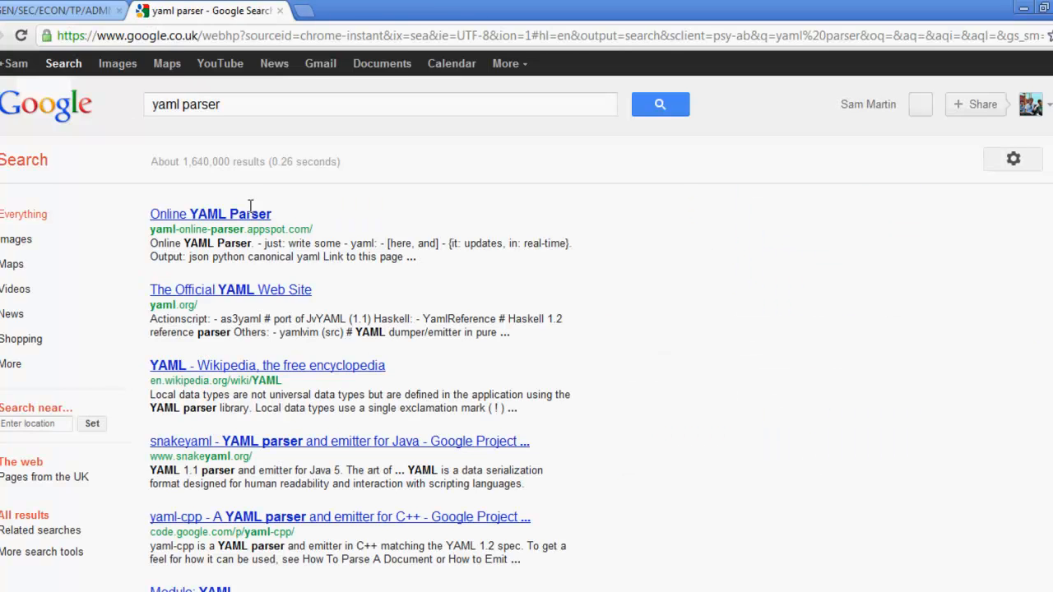
{"action": "left_click", "coordinate": [248, 216]}
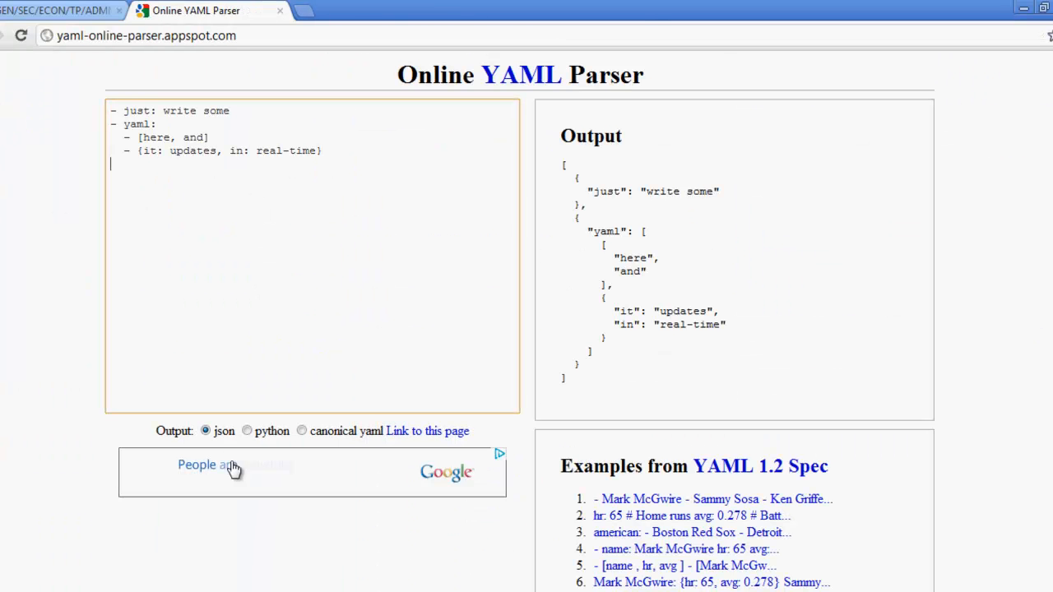
Replace the Online YAML Parser's sample input with the full text of the groups file and check it through.
{"action": "left_click", "coordinate": [298, 591]}
{"action": "left_click", "coordinate": [237, 280]}
{"action": "double_click", "coordinate": [163, 107]}
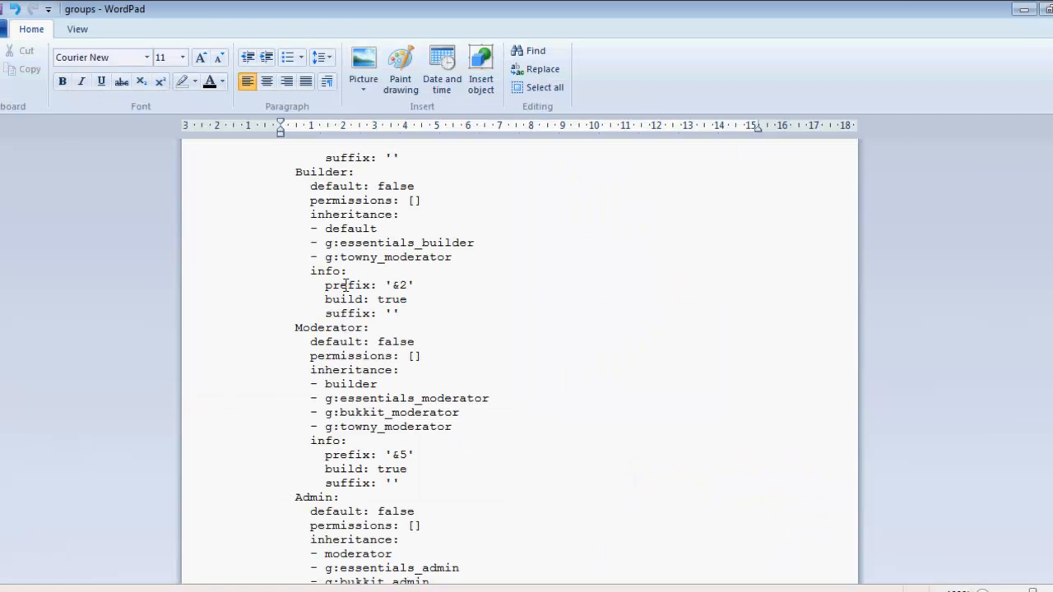
{"action": "key", "text": "ctrl+a"}
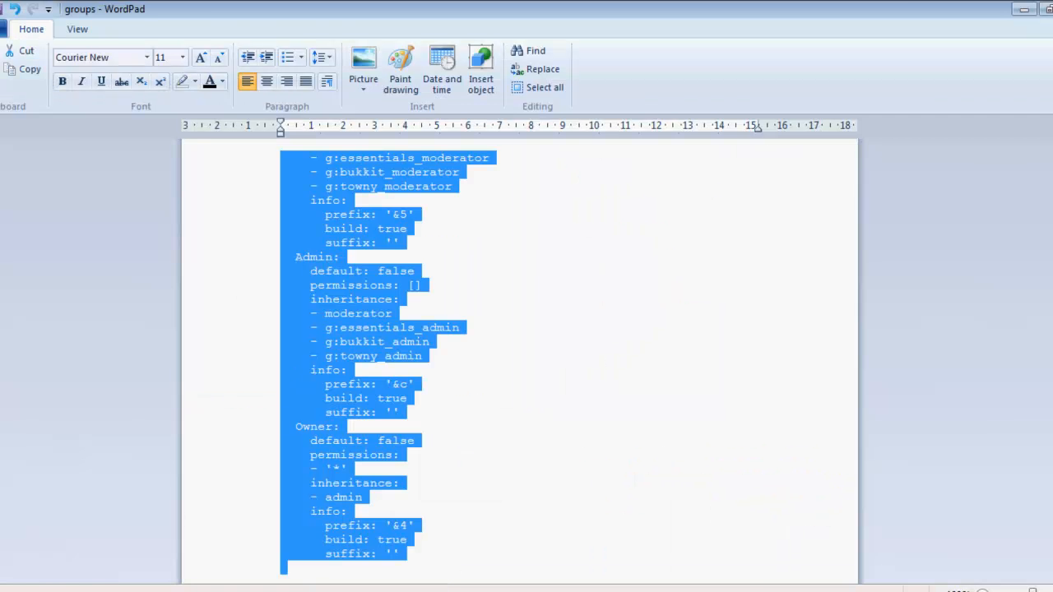
{"action": "left_click", "coordinate": [44, 560]}
{"action": "key", "text": "ctrl+a"}
{"action": "key", "text": "ctrl+v"}
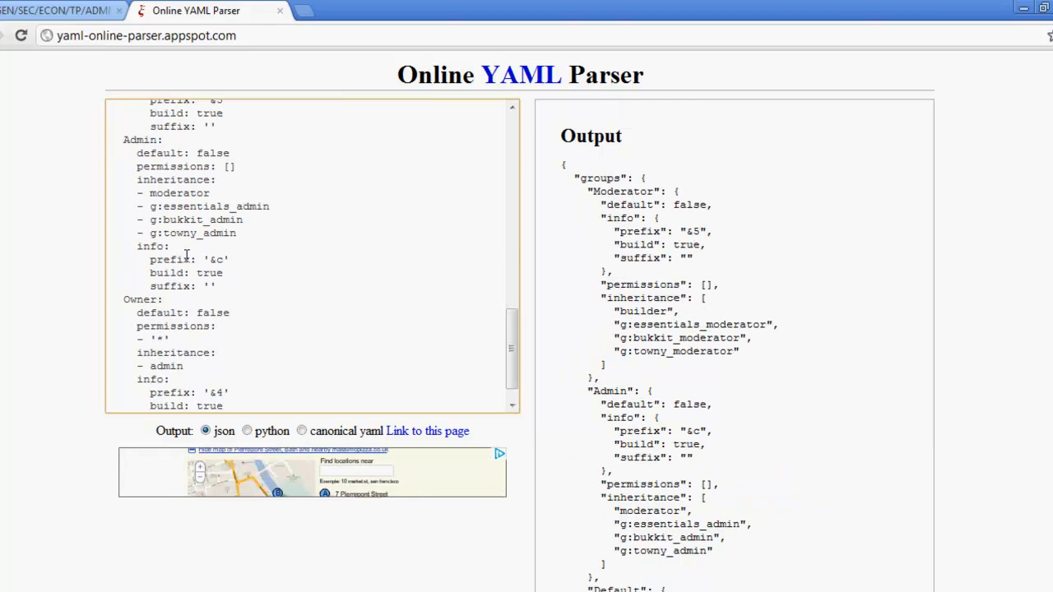
{"action": "scroll", "coordinate": [742, 203], "scroll_direction": "down", "scroll_amount": 1}
{"action": "scroll", "coordinate": [742, 203], "scroll_direction": "down", "scroll_amount": 10}
{"action": "scroll", "coordinate": [474, 333], "scroll_direction": "up", "scroll_amount": 12}
{"action": "scroll", "coordinate": [21, 288], "scroll_direction": "up", "scroll_amount": 1}
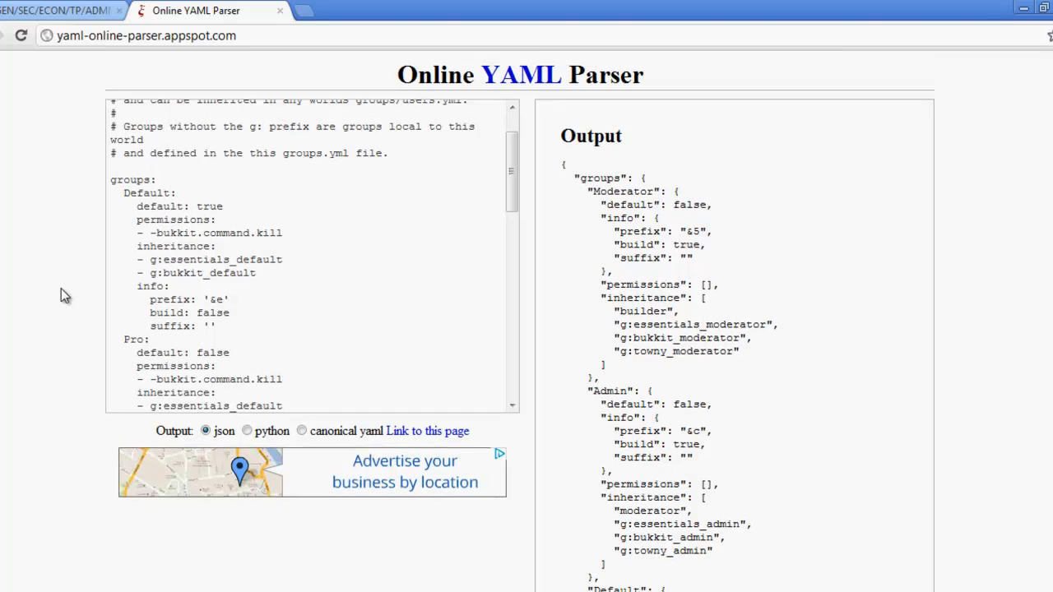
Return to the groups file, indent the "Admin:" heading by one extra space and save as text only.
{"action": "left_click", "coordinate": [175, 591]}
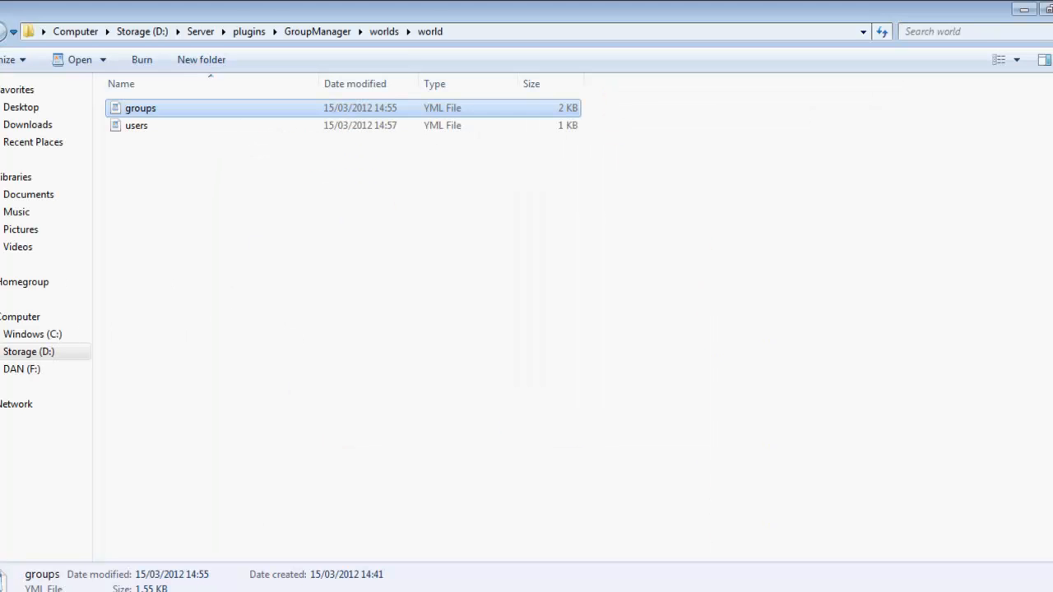
{"action": "left_click", "coordinate": [385, 586]}
{"action": "left_click", "coordinate": [344, 352]}
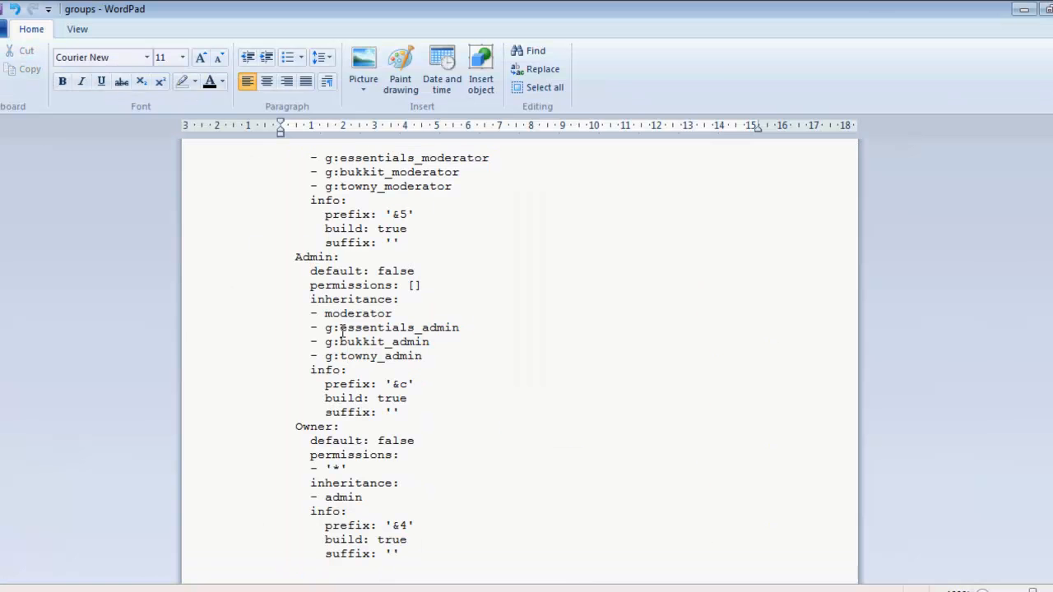
{"action": "scroll", "coordinate": [341, 332], "scroll_direction": "up", "scroll_amount": 1}
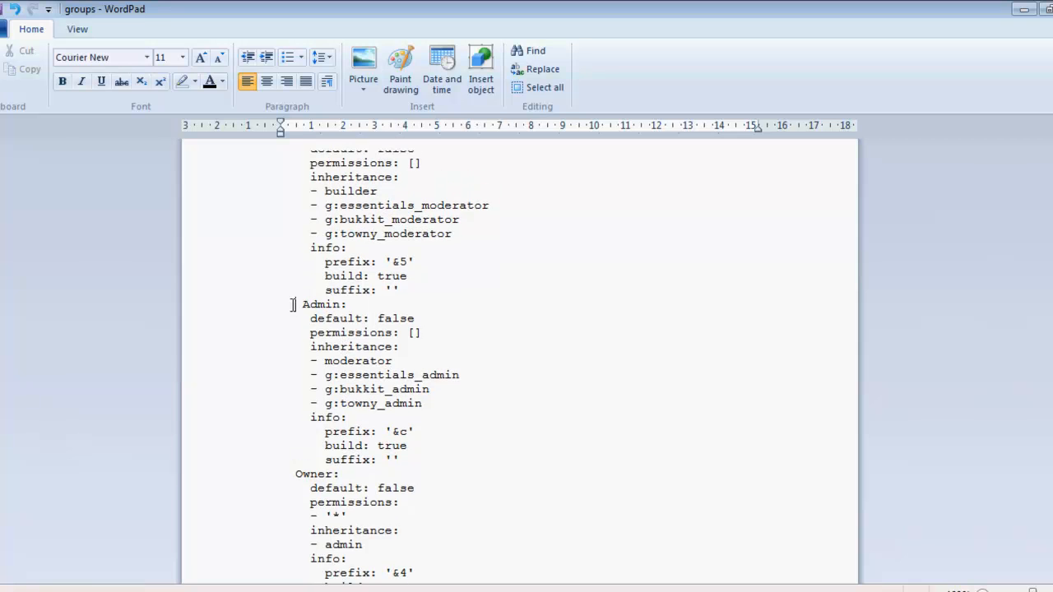
{"action": "scroll", "coordinate": [329, 321], "scroll_direction": "down", "scroll_amount": 1}
{"action": "key", "text": "ctrl+s"}
{"action": "left_click", "coordinate": [584, 355]}
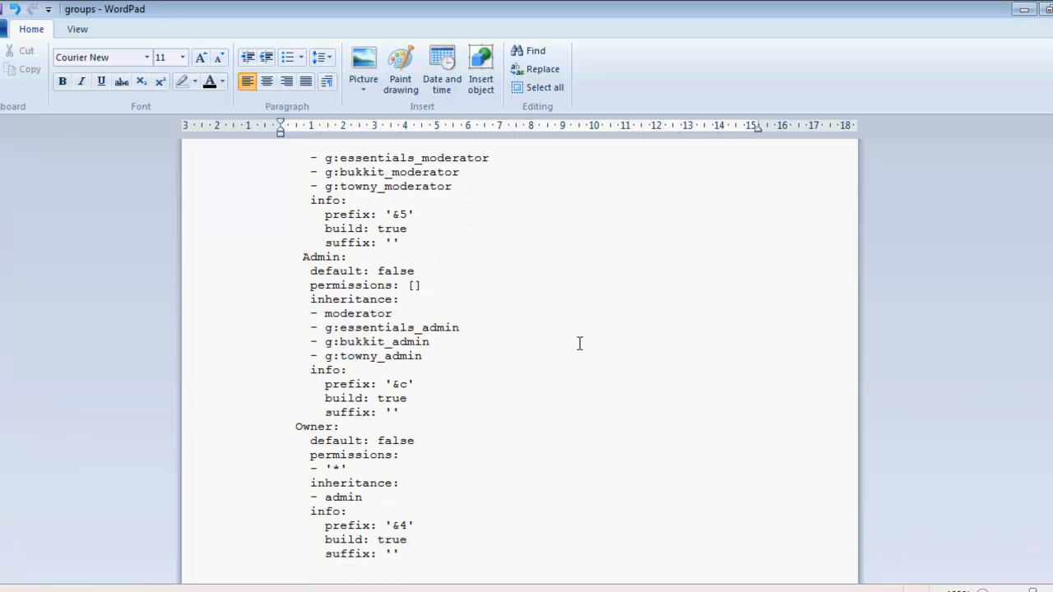
Replace the Online YAML Parser's input with the full text of the modified groups file to test it.
{"action": "key", "text": "ctrl+a"}
{"action": "key", "text": "ctrl+c"}
{"action": "left_click", "coordinate": [53, 568]}
{"action": "left_click", "coordinate": [223, 317]}
{"action": "key", "text": "ctrl+a"}
{"action": "key", "text": "ctrl+v"}
{"action": "left_click", "coordinate": [83, 329]}
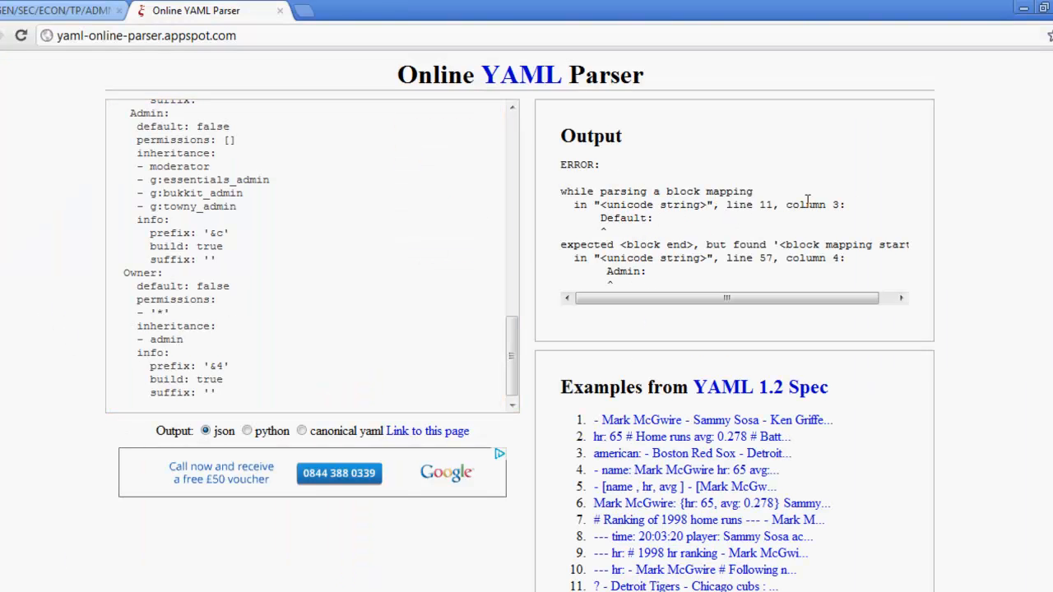
Return to the groups file, remove the extra space before the "Admin:" heading and save as text only.
{"action": "left_click", "coordinate": [368, 543]}
{"action": "left_click", "coordinate": [340, 412]}
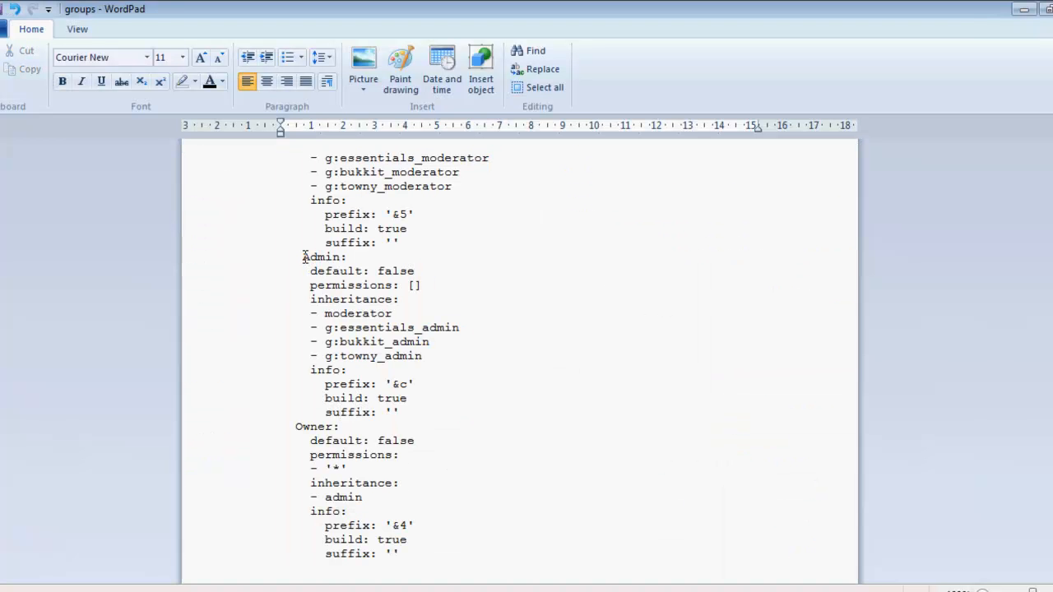
{"action": "scroll", "coordinate": [313, 375], "scroll_direction": "up", "scroll_amount": 2}
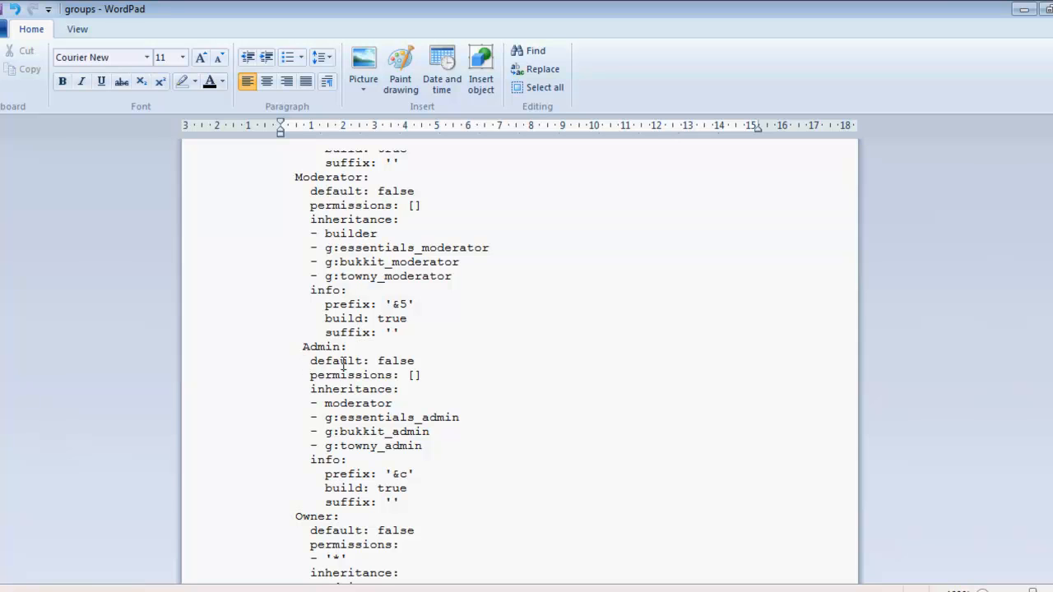
{"action": "key", "text": "BackSpace"}
{"action": "scroll", "coordinate": [341, 369], "scroll_direction": "down", "scroll_amount": 2}
{"action": "key", "text": "ctrl+s"}
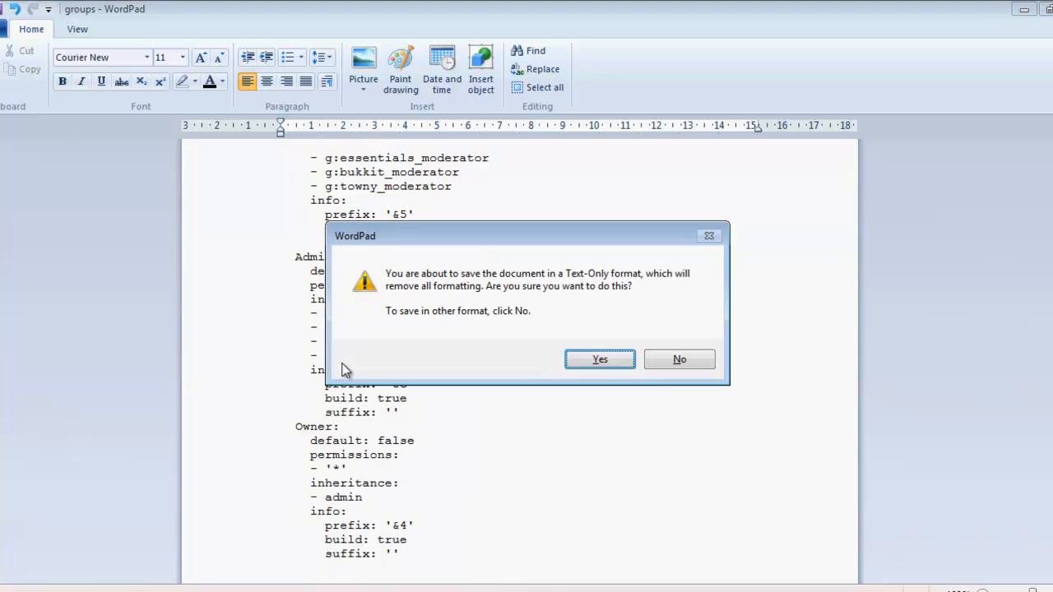
{"action": "left_click", "coordinate": [618, 360]}
Replace the Online YAML Parser's input with the full text of the corrected groups file and review the parsed output.
{"action": "key", "text": "ctrl+a"}
{"action": "key", "text": "alt+Tab"}
{"action": "left_click", "coordinate": [297, 214]}
{"action": "key", "text": "ctrl+a"}
{"action": "key", "text": "ctrl+v"}
{"action": "scroll", "coordinate": [678, 304], "scroll_direction": "down", "scroll_amount": 15}
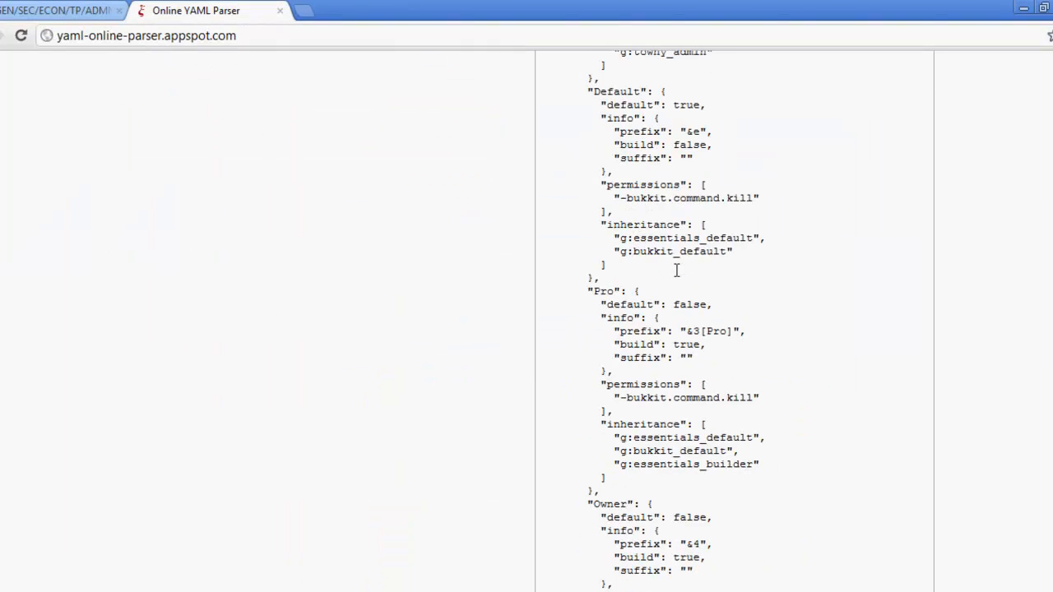
{"action": "scroll", "coordinate": [679, 278], "scroll_direction": "up", "scroll_amount": 15}
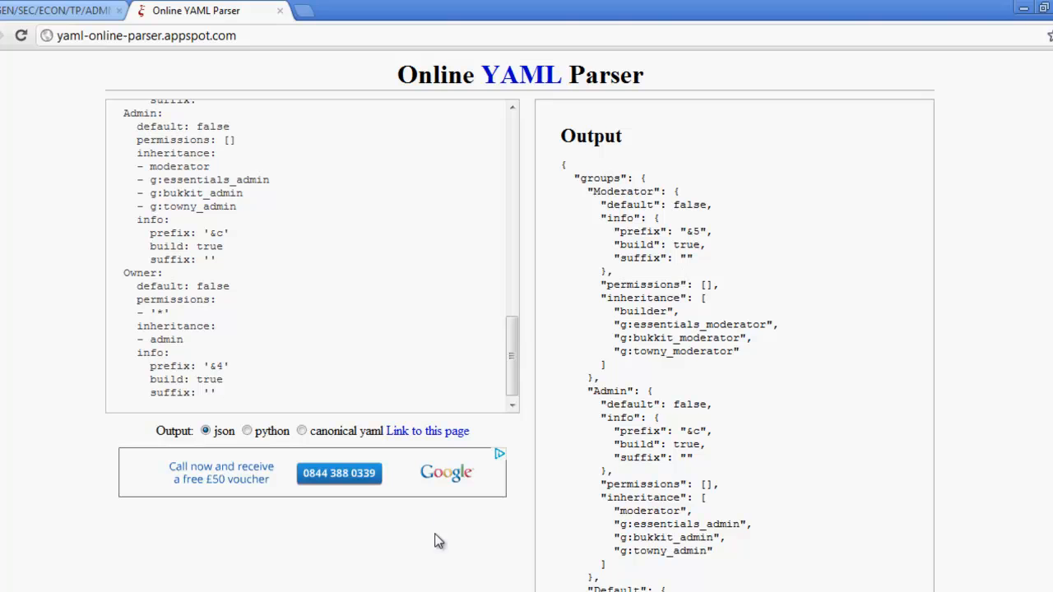
Switch to the server console, run the stop command and close the console window.
{"action": "key", "text": "alt+Tab"}
{"action": "type", "text": "stop"}
{"action": "key", "text": "Return"}
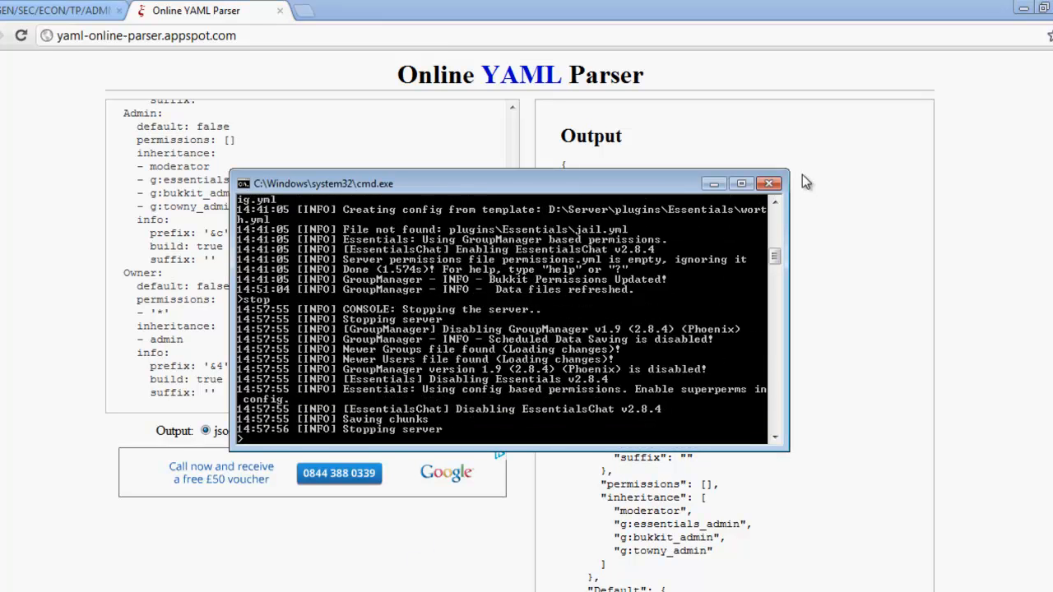
{"action": "left_click", "coordinate": [770, 184]}
Go to the Server folder in the file explorer and start the server from its batch file.
{"action": "key", "text": "alt+Tab"}
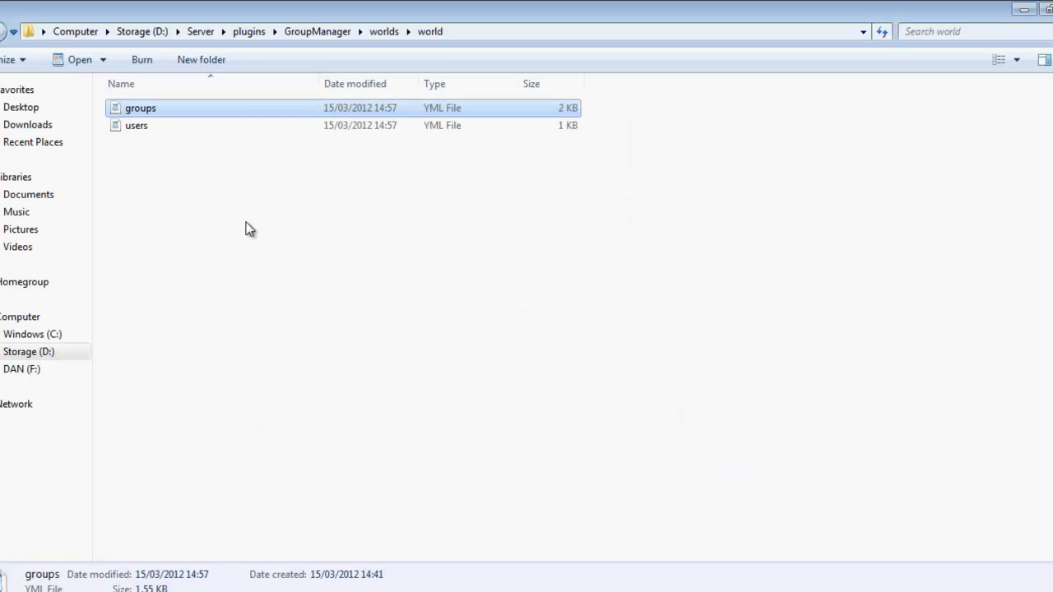
{"action": "left_click", "coordinate": [206, 31]}
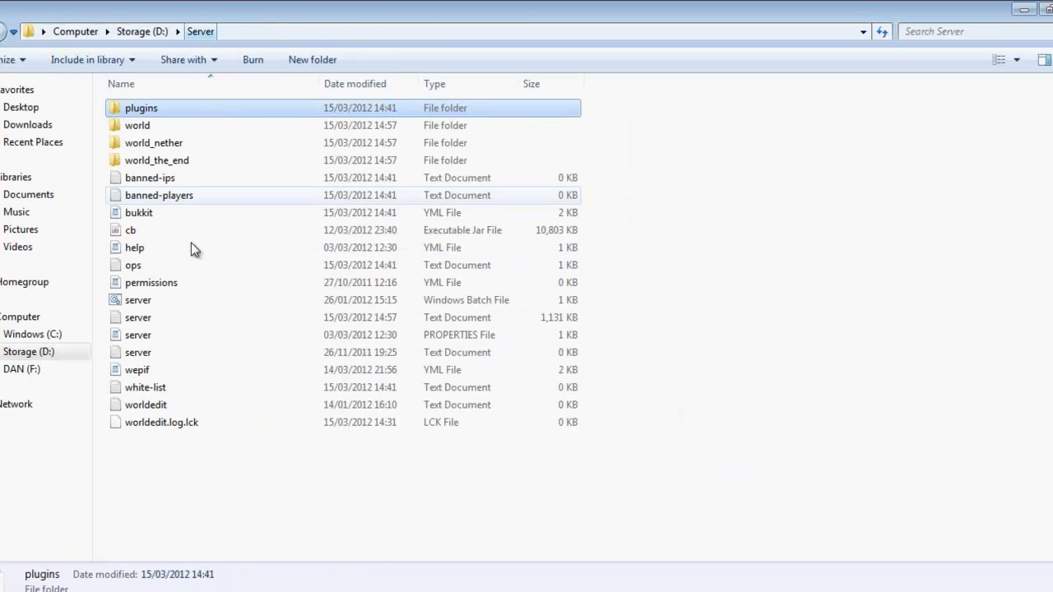
{"action": "double_click", "coordinate": [138, 300]}
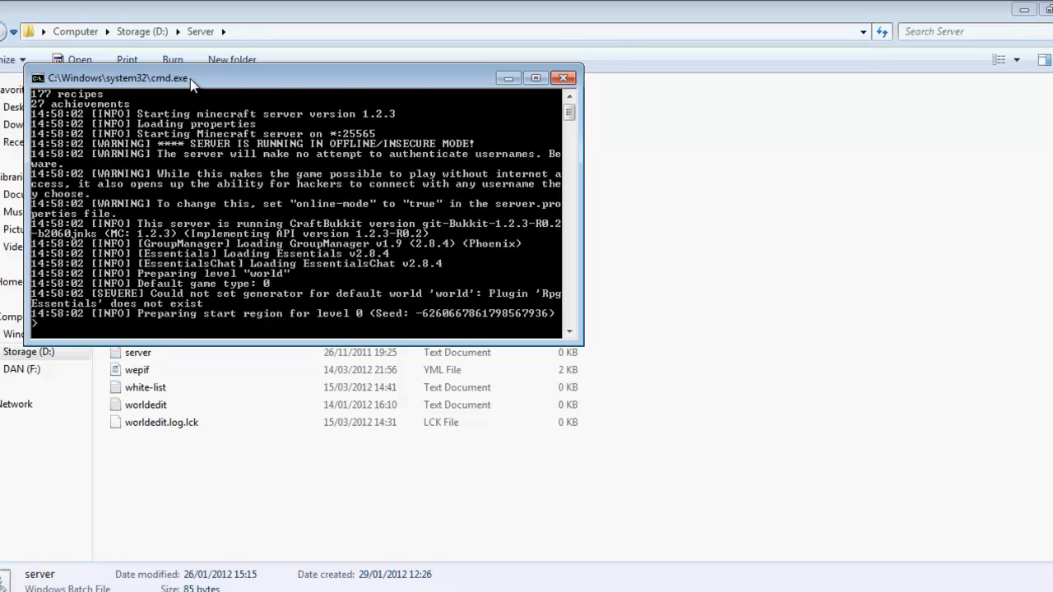
{"action": "left_click_drag", "start_coordinate": [190, 77], "coordinate": [267, 103]}
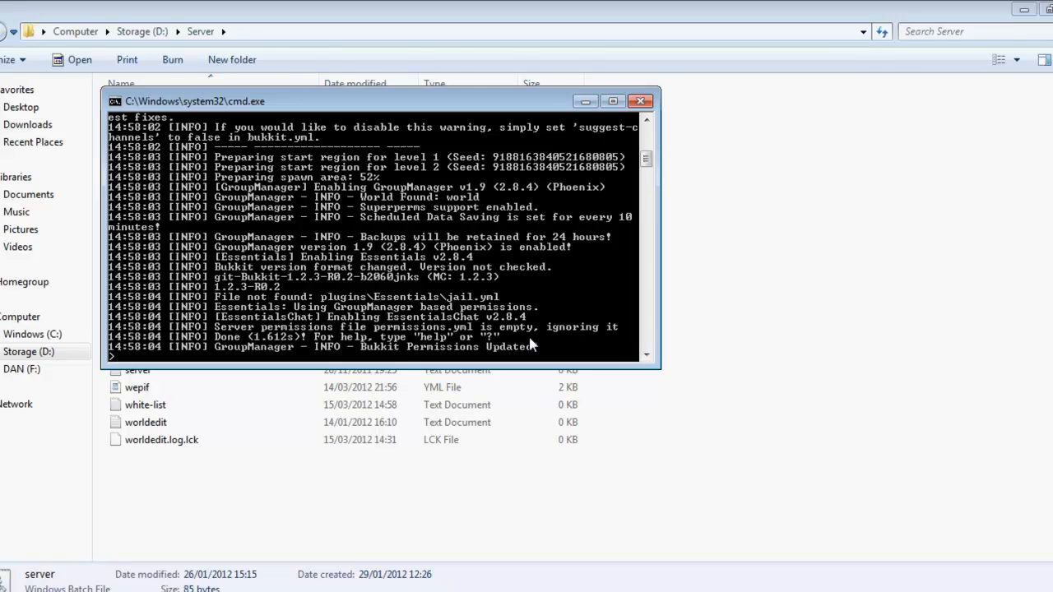
Shut the restarted server down with the stop command and close its console.
{"action": "type", "text": "stop"}
{"action": "key", "text": "Return"}
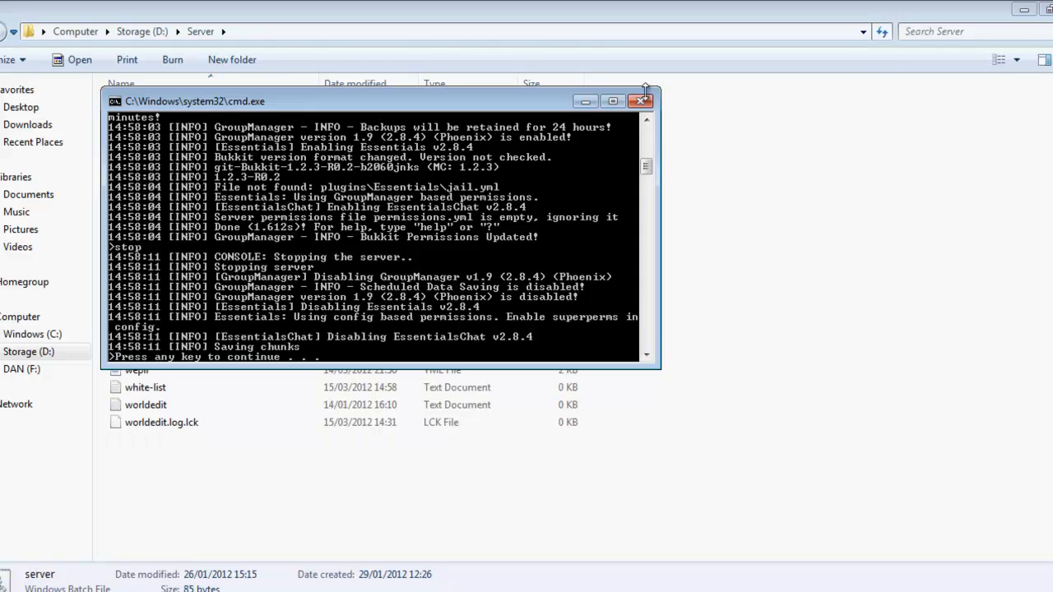
{"action": "left_click", "coordinate": [639, 102]}
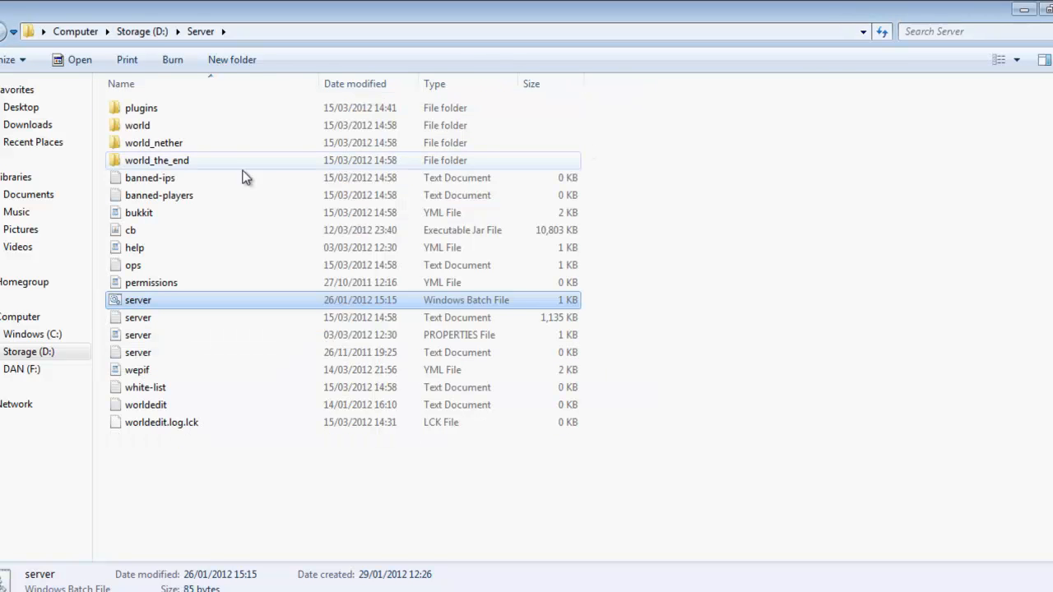
Bring the groups file back up, indent the "Default:" heading by one extra space and save as text only.
{"action": "double_click", "coordinate": [163, 108]}
{"action": "left_click", "coordinate": [319, 591]}
{"action": "left_click", "coordinate": [330, 545]}
{"action": "left_click", "coordinate": [370, 356]}
{"action": "scroll", "coordinate": [303, 272], "scroll_direction": "up", "scroll_amount": 1}
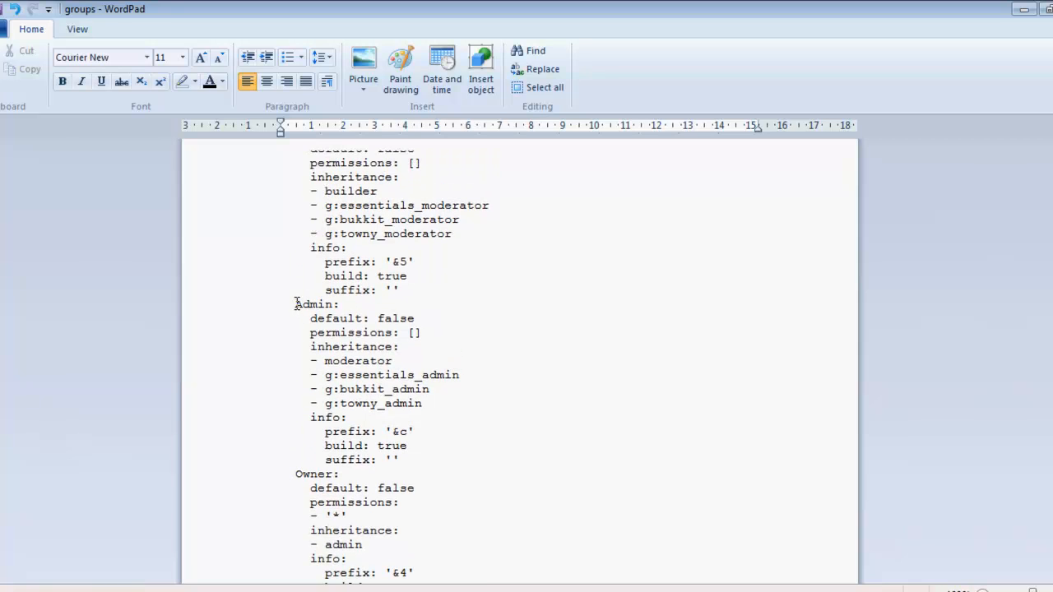
{"action": "scroll", "coordinate": [299, 296], "scroll_direction": "up", "scroll_amount": 11}
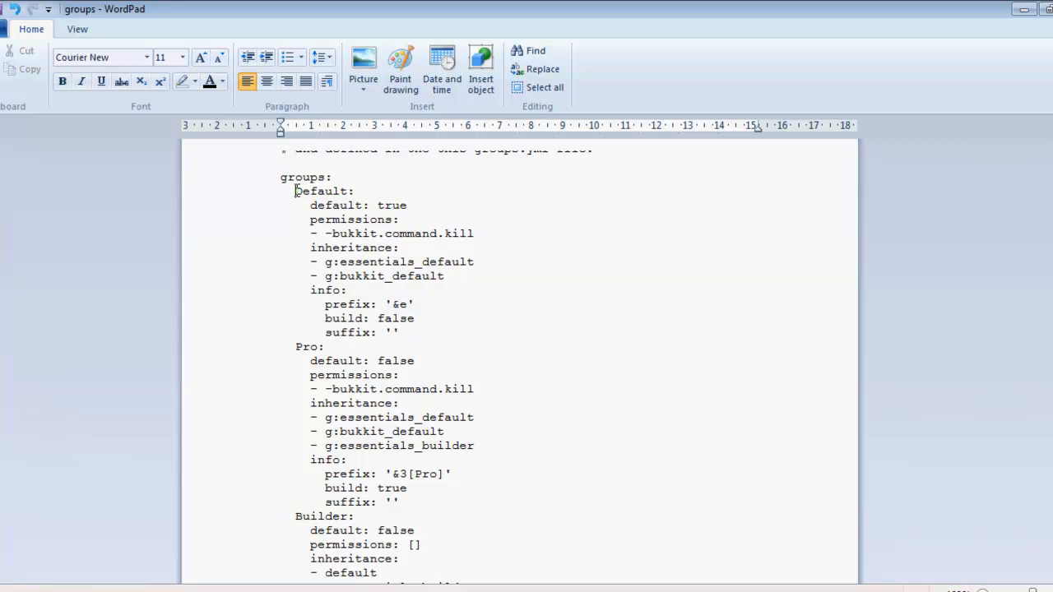
{"action": "key", "text": "ctrl+s"}
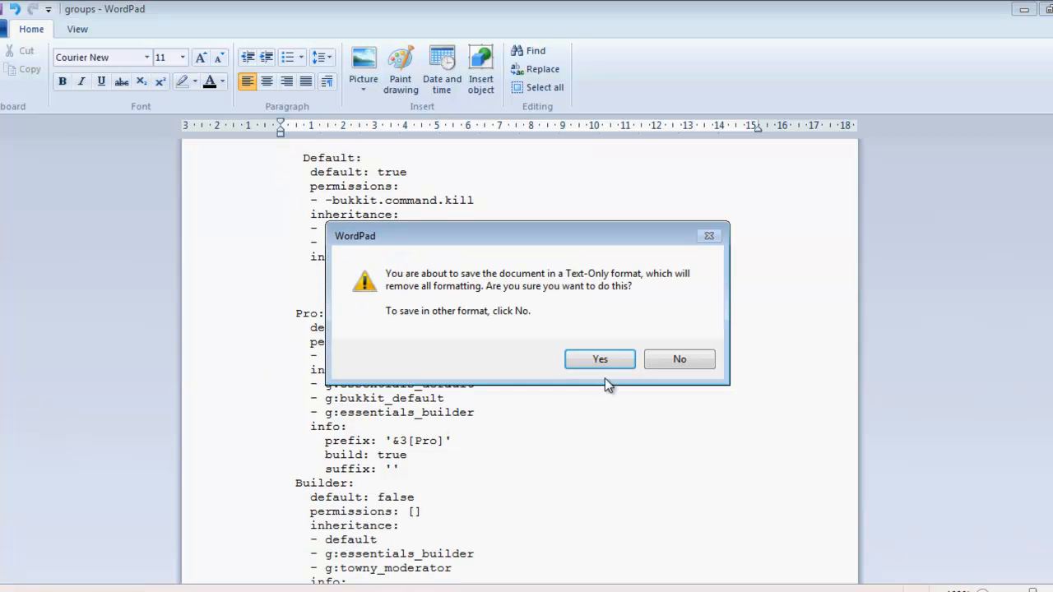
{"action": "left_click", "coordinate": [599, 359]}
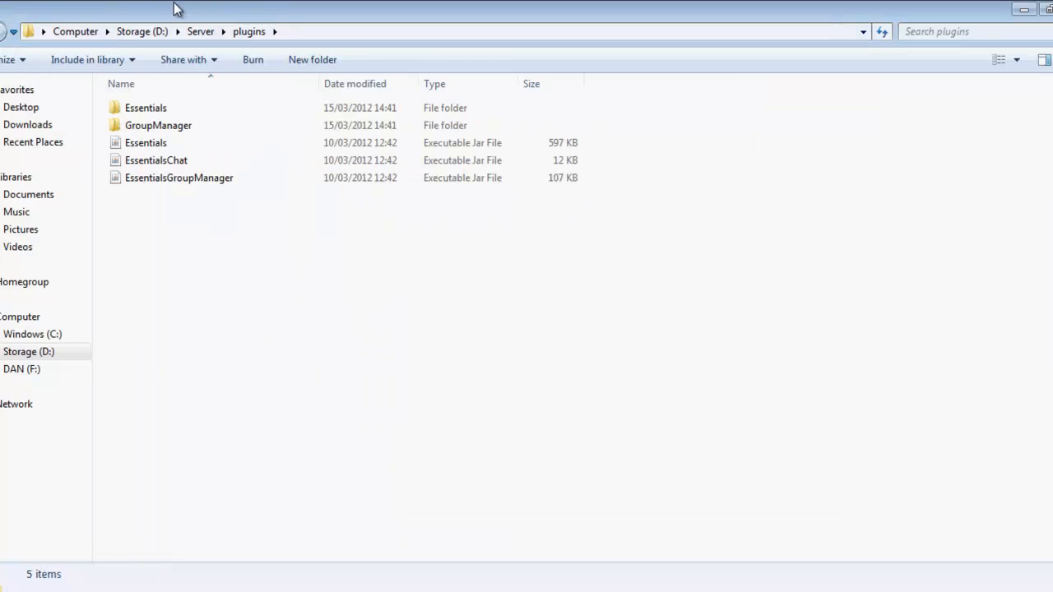
Launch the server from the D:\Server folder and examine the console output for YAML errors in the groups file.
{"action": "left_click", "coordinate": [161, 33]}
{"action": "left_click", "coordinate": [185, 35]}
{"action": "left_click", "coordinate": [149, 306]}
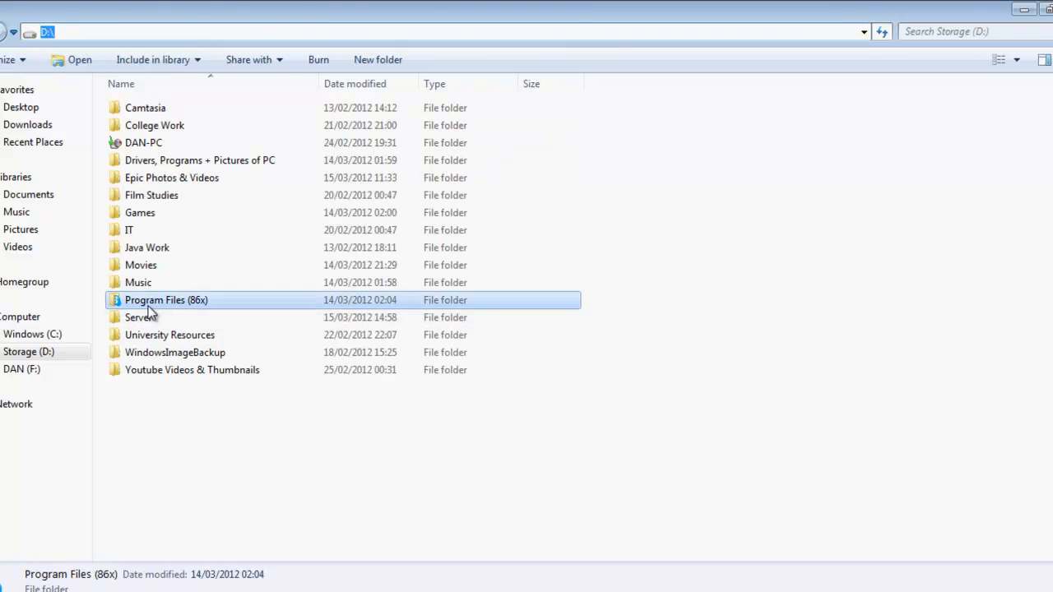
{"action": "double_click", "coordinate": [148, 315]}
{"action": "double_click", "coordinate": [148, 302]}
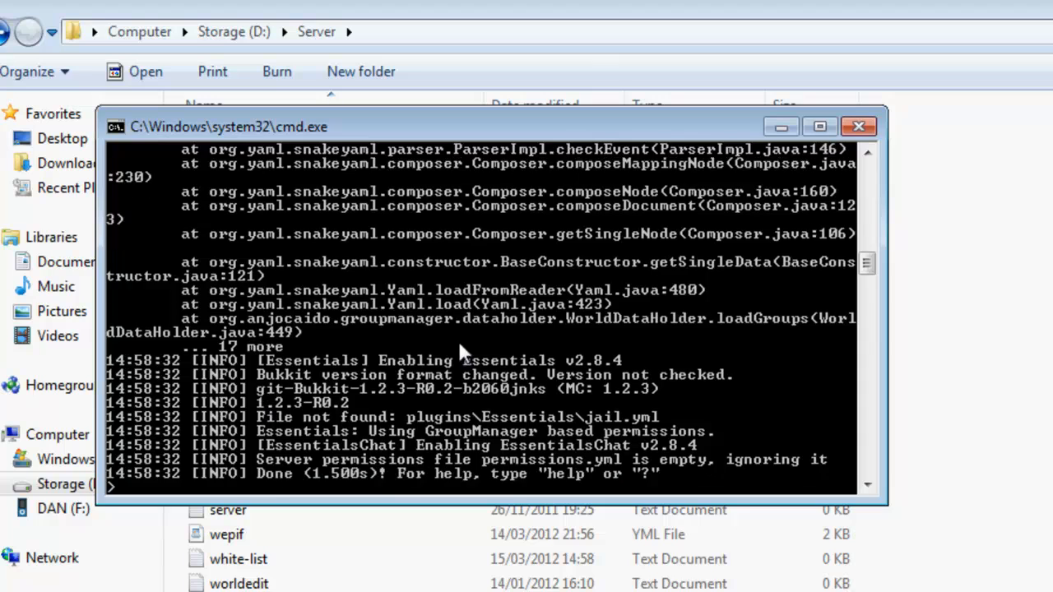
{"action": "left_click_drag", "start_coordinate": [868, 261], "coordinate": [871, 217]}
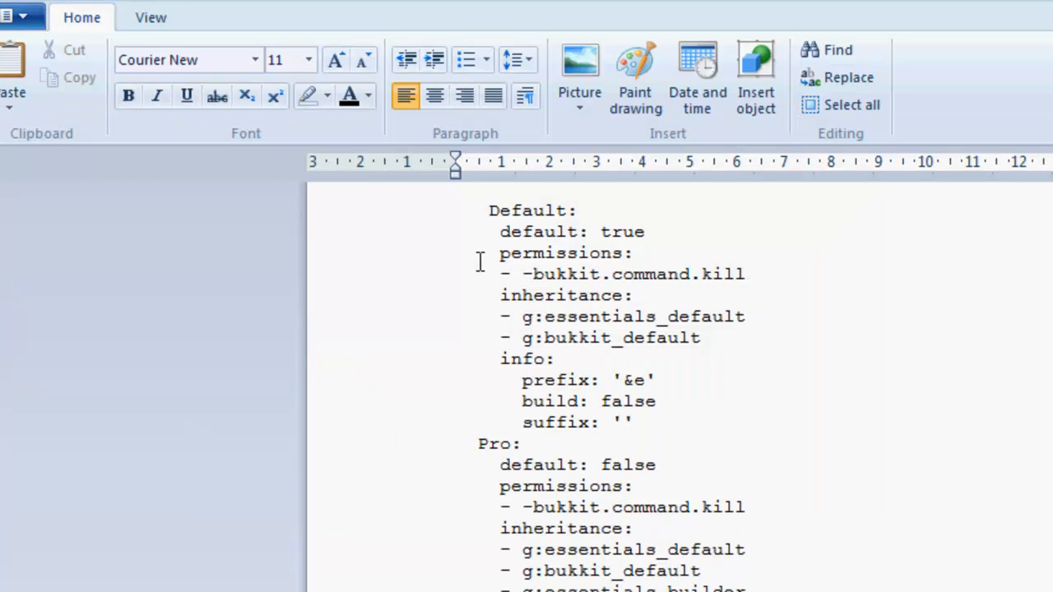
Remove the extra space before the "Default:" heading in the groups file and save as text only.
{"action": "key", "text": "BackSpace"}
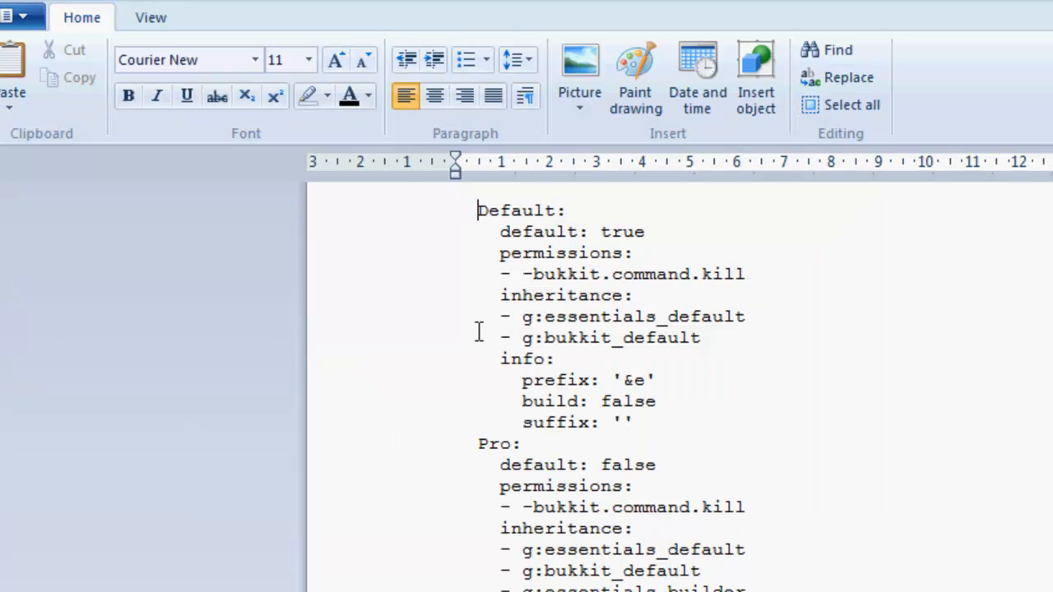
{"action": "key", "text": "ctrl+s"}
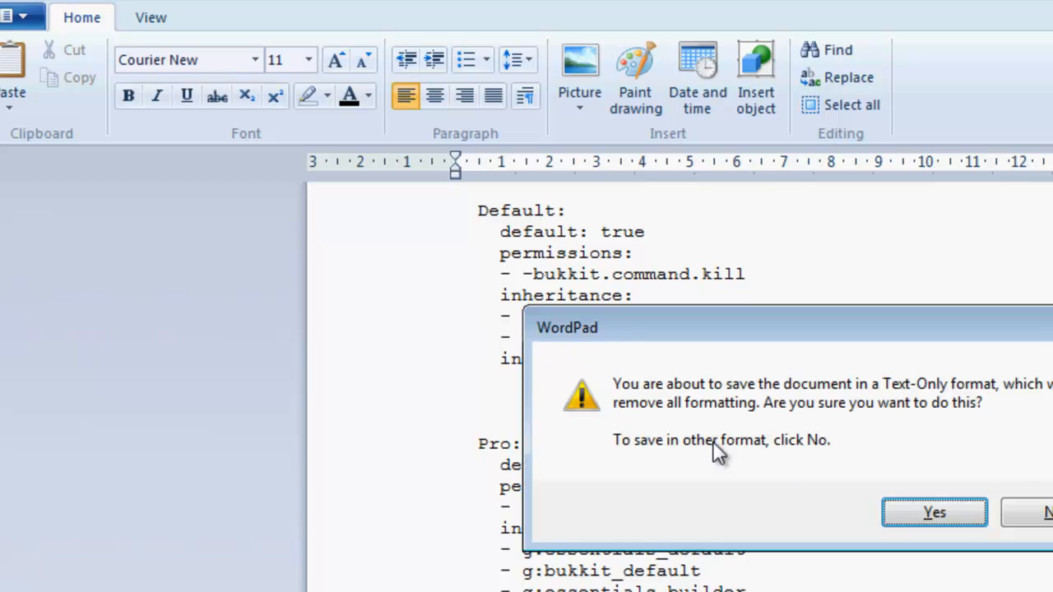
{"action": "left_click", "coordinate": [905, 510]}
Close the open server console and relaunch the server batch file to load the corrected groups file.
{"action": "key", "text": "alt+Tab"}
{"action": "left_click", "coordinate": [899, 125]}
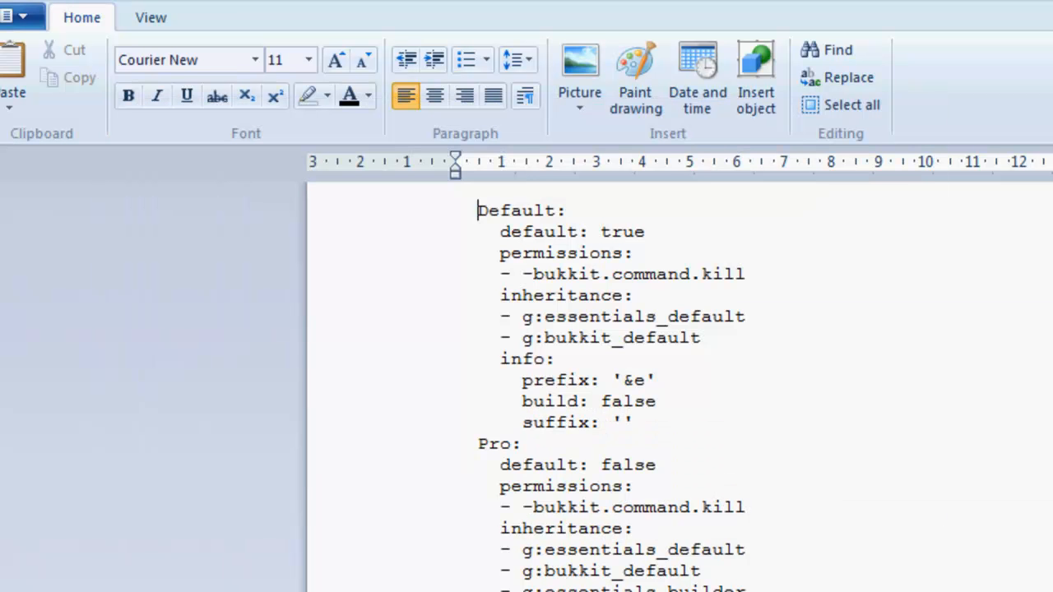
{"action": "key", "text": "alt+Tab"}
{"action": "double_click", "coordinate": [252, 429]}
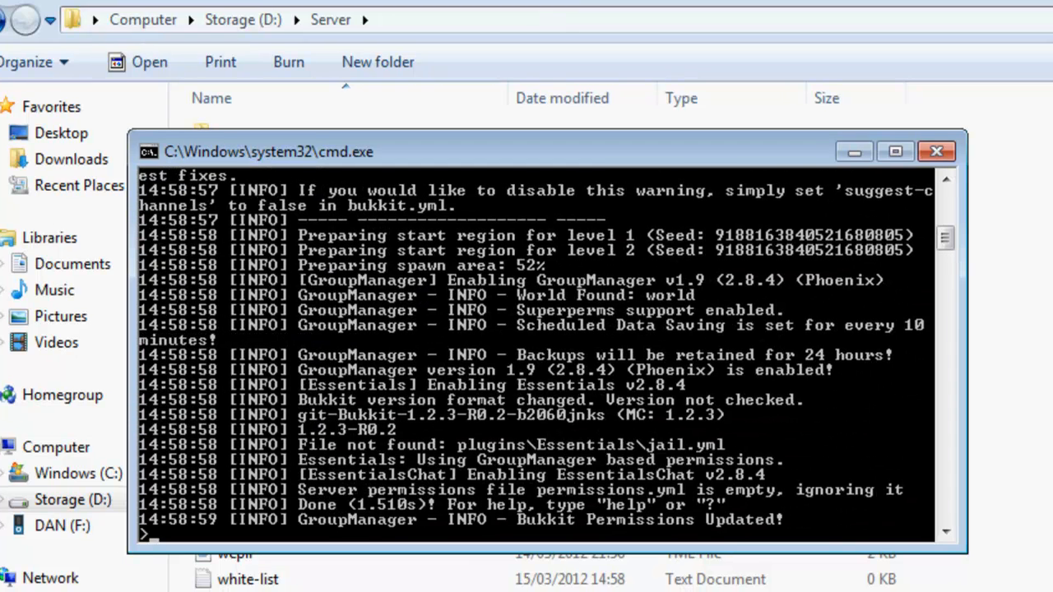
Find and run Minecraft.exe, allow it past the security warning and log in with the remembered account.
{"action": "key", "text": "super"}
{"action": "type", "text": "m"}
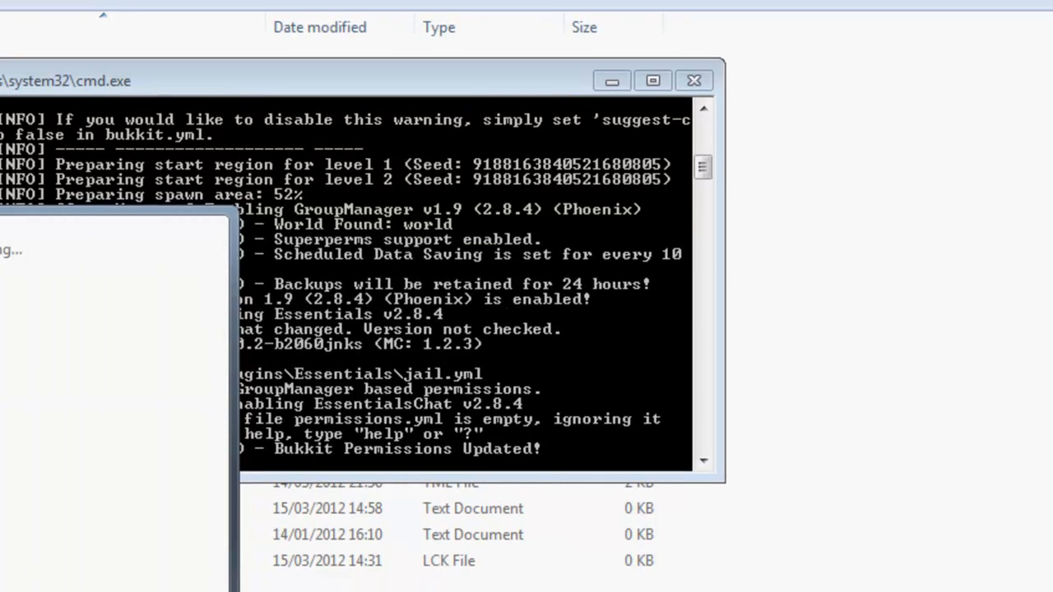
{"action": "key", "text": "Return"}
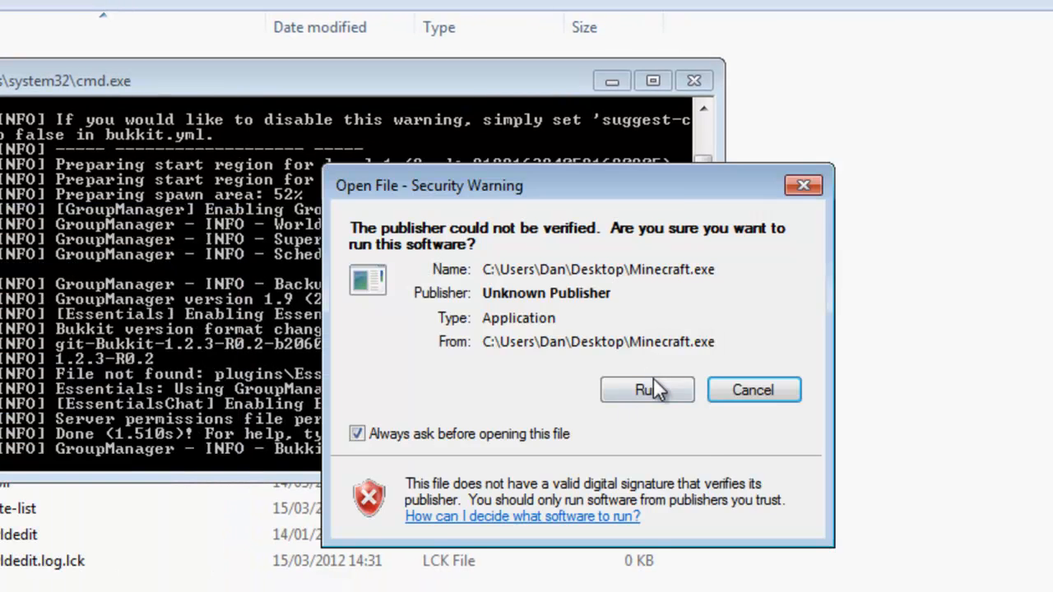
{"action": "left_click", "coordinate": [652, 384]}
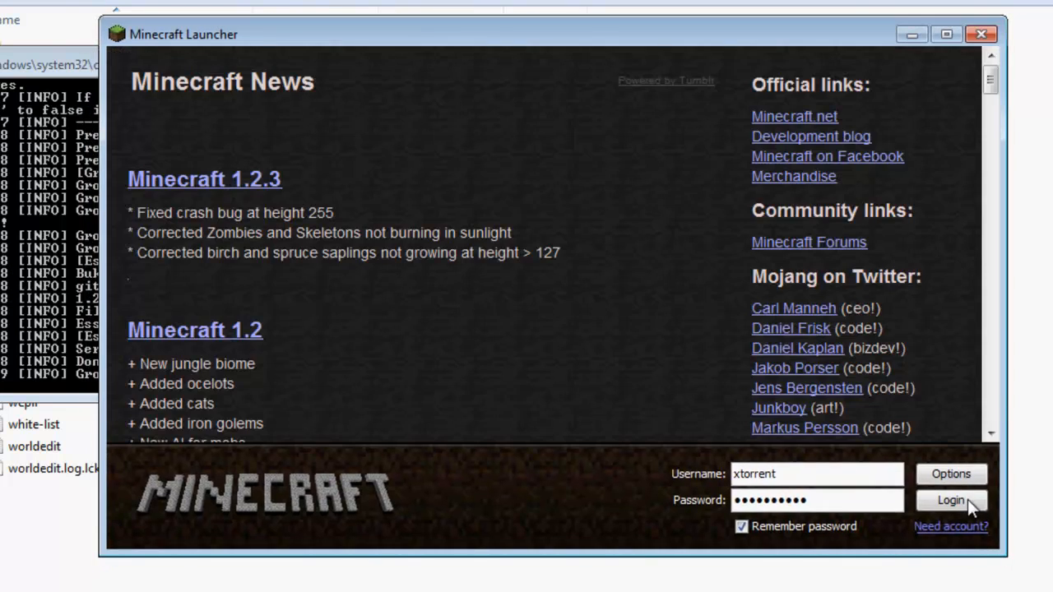
{"action": "left_click", "coordinate": [968, 499]}
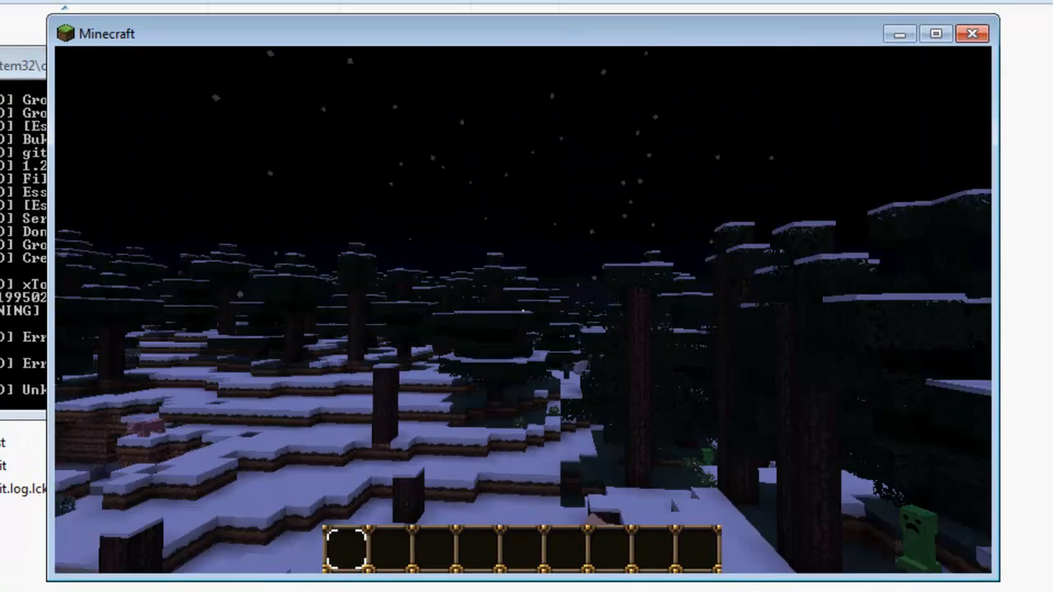
Send the chat message "Hi" on the server to test the Pro group prefix.
{"action": "key", "text": "t"}
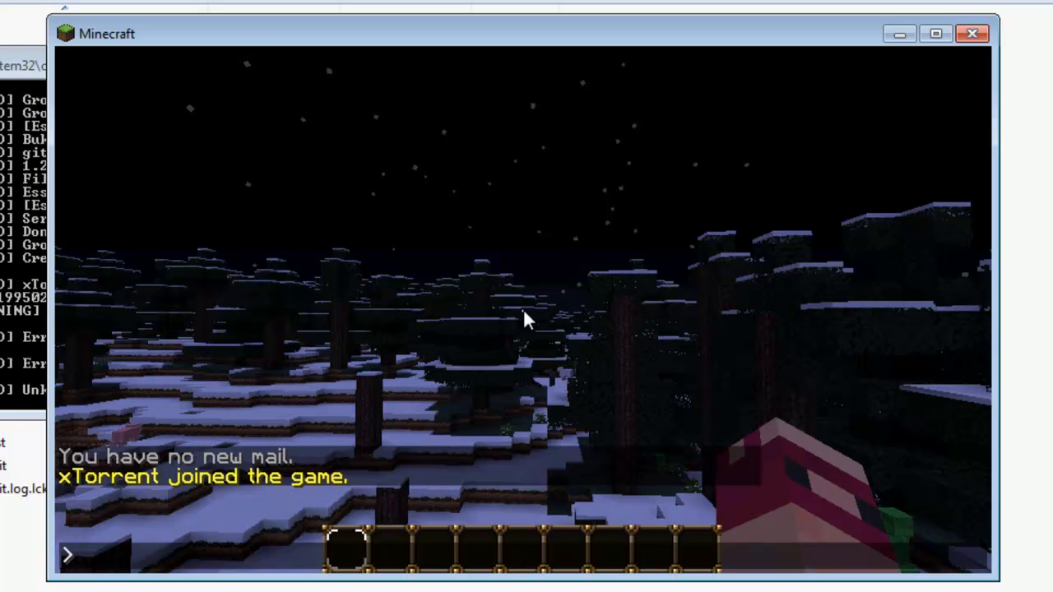
{"action": "type", "text": "Hi"}
{"action": "key", "text": "Return"}
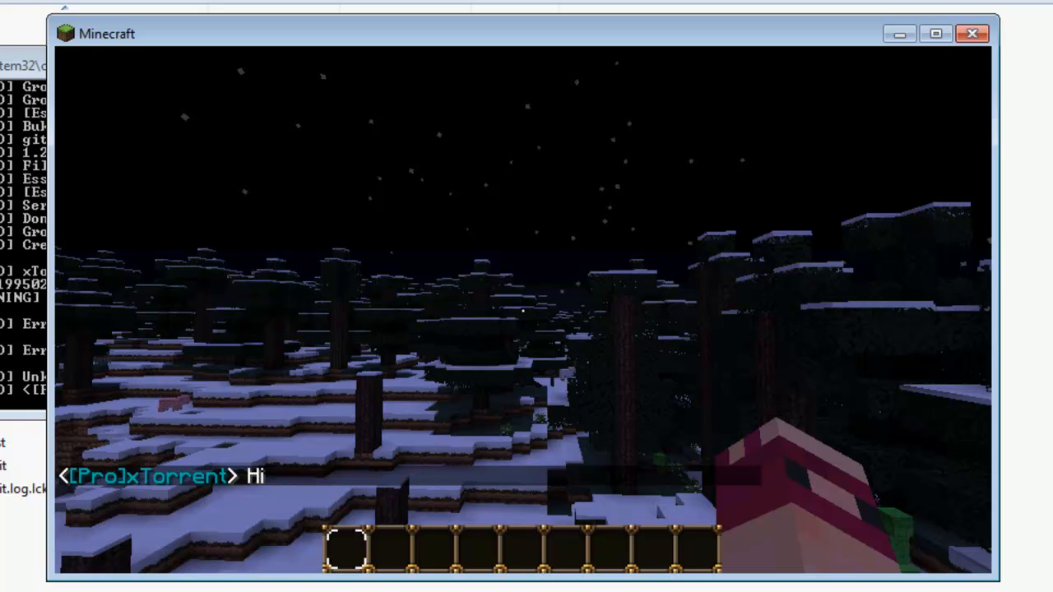
{"action": "key", "text": "t"}
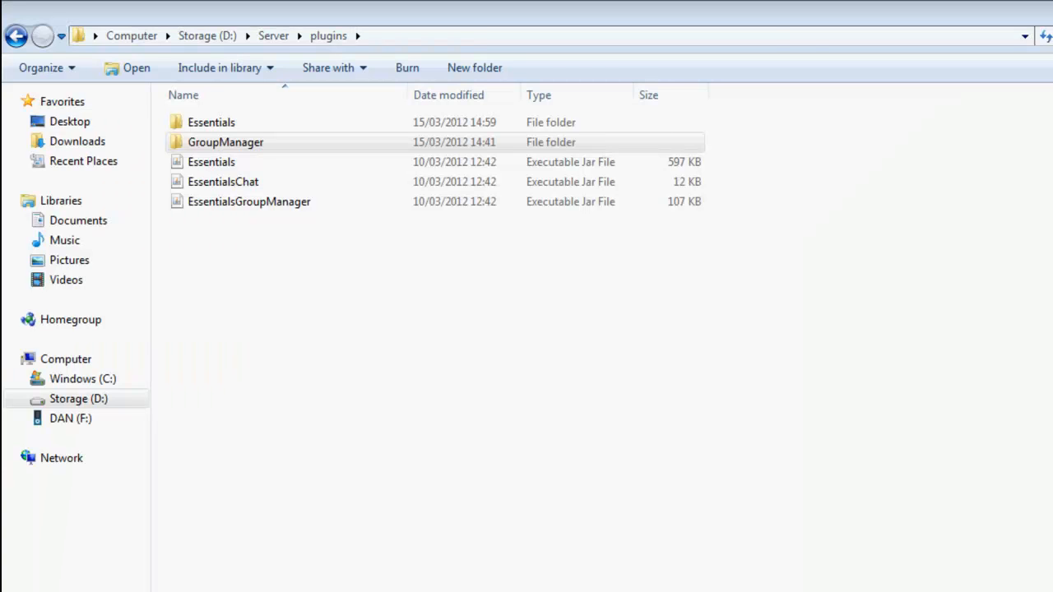
Open the users file from GroupManager\worlds\world in the plugins folder with WordPad.
{"action": "left_click", "coordinate": [263, 148]}
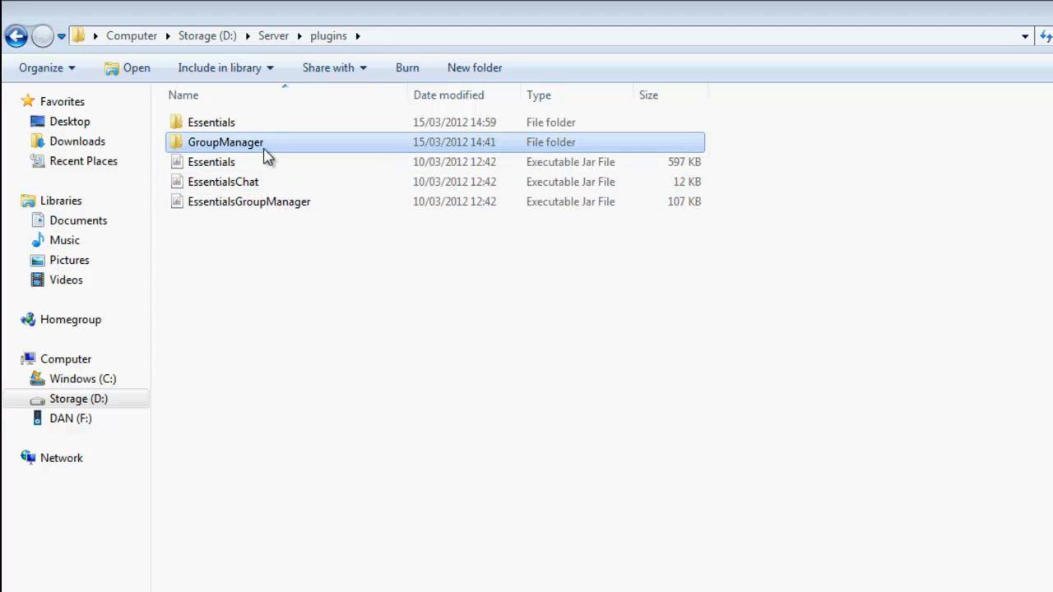
{"action": "double_click", "coordinate": [265, 156]}
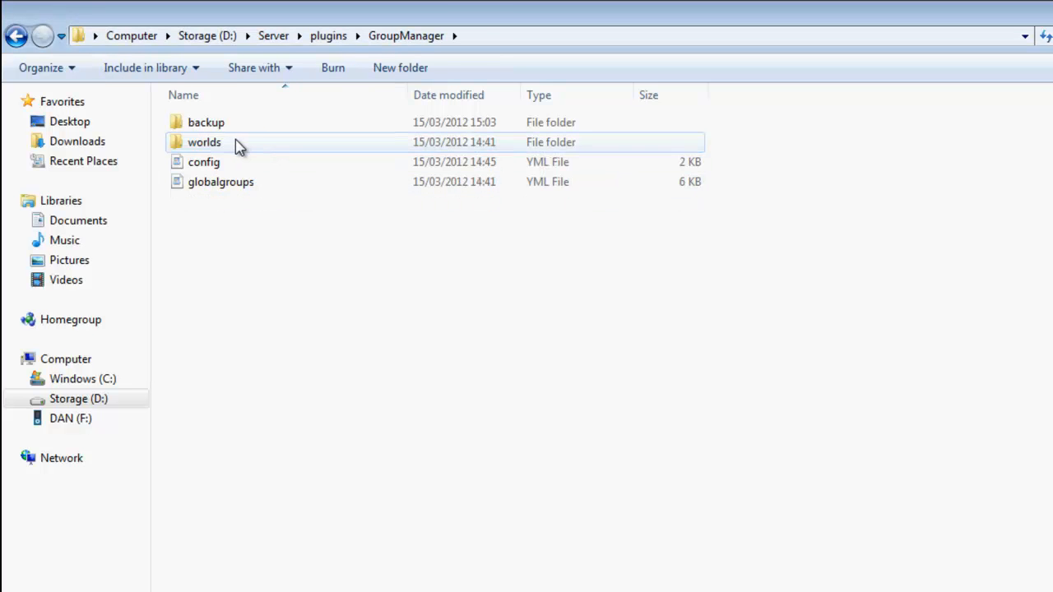
{"action": "double_click", "coordinate": [237, 146]}
{"action": "double_click", "coordinate": [236, 126]}
{"action": "double_click", "coordinate": [219, 145]}
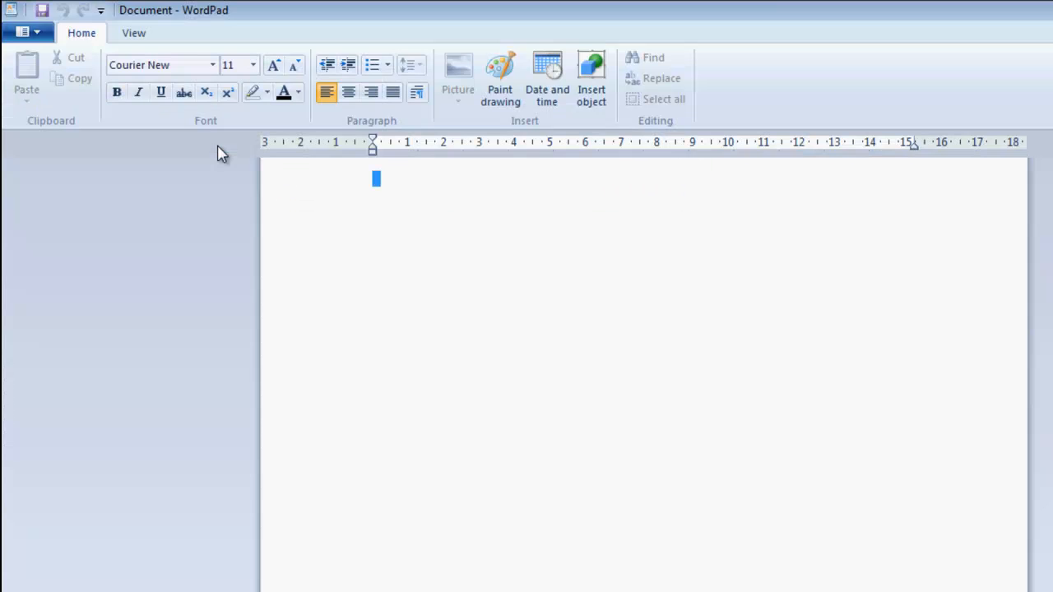
{"action": "left_click", "coordinate": [524, 319]}
{"action": "left_click", "coordinate": [415, 322]}
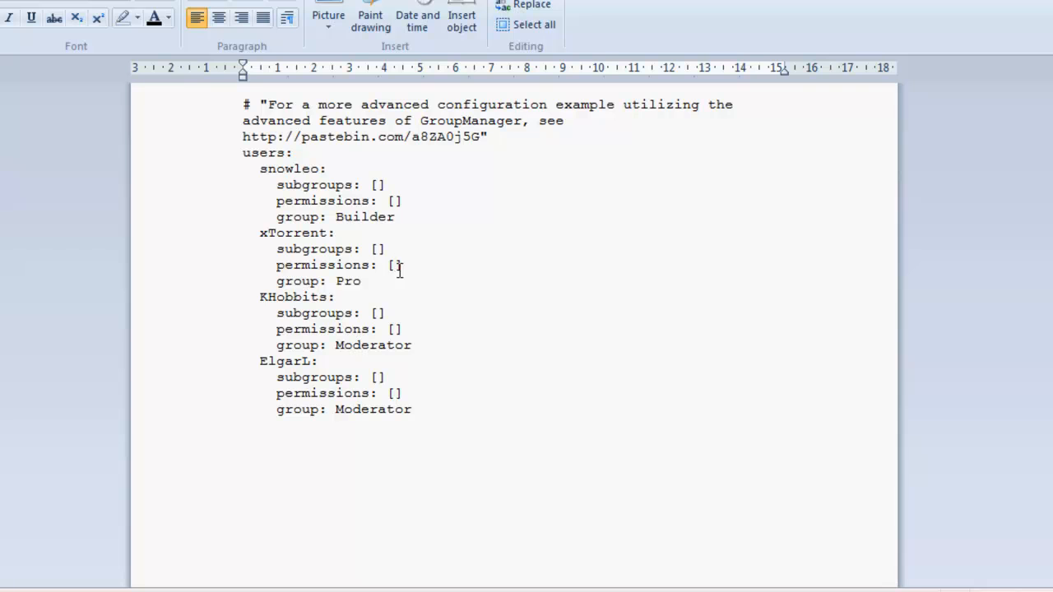
Add essentials.time inside the permissions brackets of the user assigned to the Pro group.
{"action": "type", "text": "essentials."}
{"action": "key", "text": "BackSpace"}
{"action": "key", "text": "BackSpace"}
{"action": "key", "text": "BackSpace"}
{"action": "type", "text": "ls.time"}
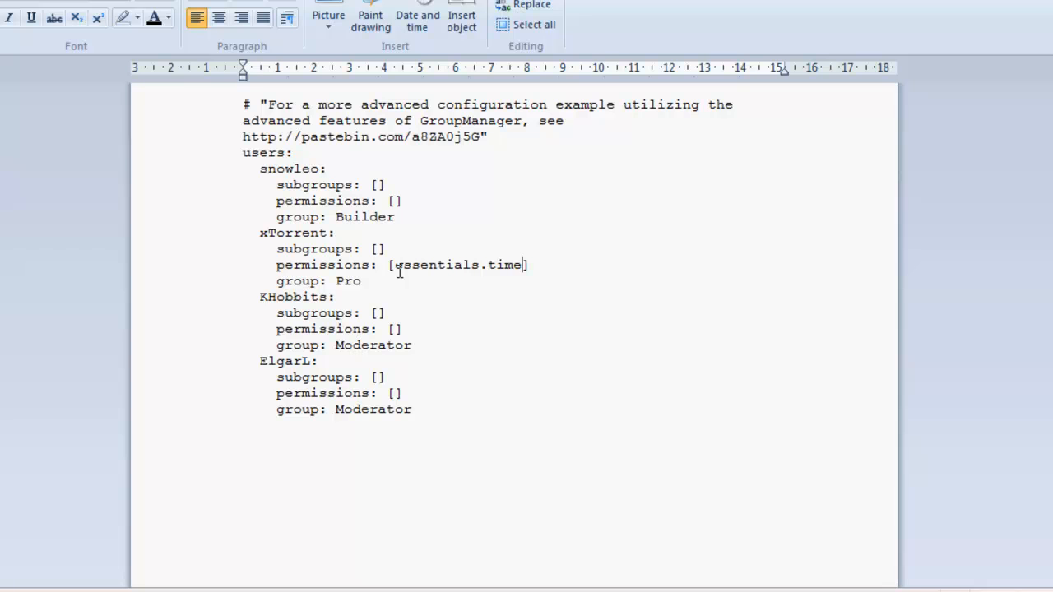
Add essentials.time.set after essentials.time in the permissions brackets of the user assigned to the Pro group.
{"action": "type", "text": ", essentials.time.set"}
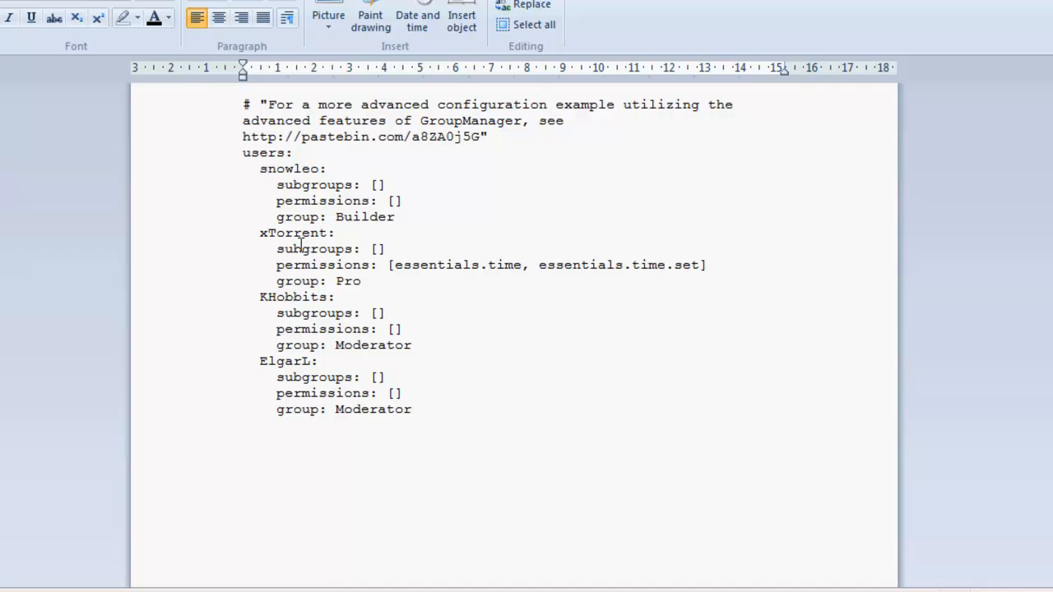
{"action": "left_click", "coordinate": [413, 265]}
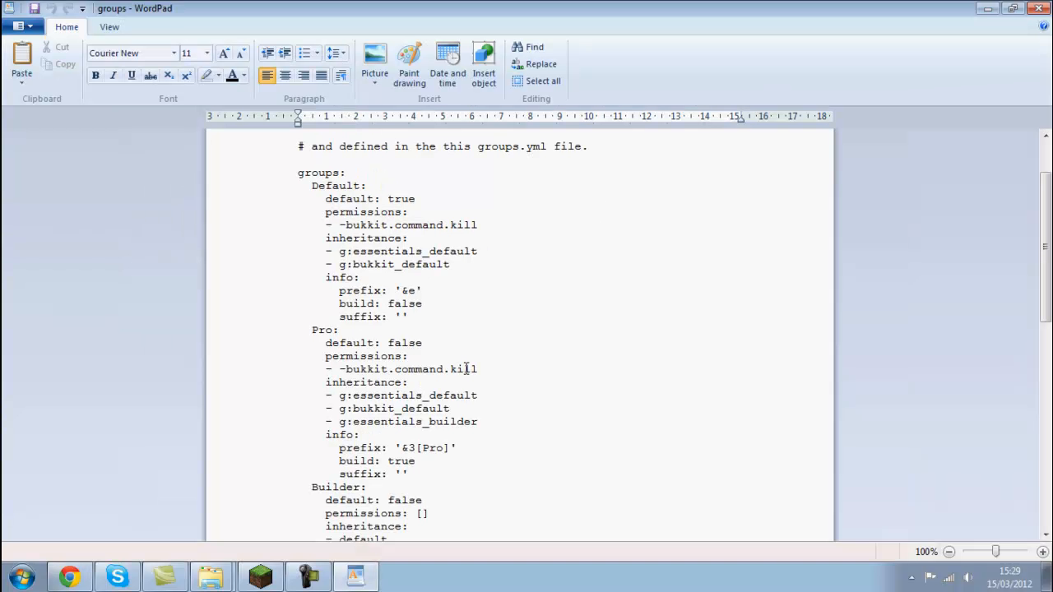
Try an essentials.time list entry under the Default group's permissions in the groups file, and delete it again.
{"action": "left_click", "coordinate": [479, 226]}
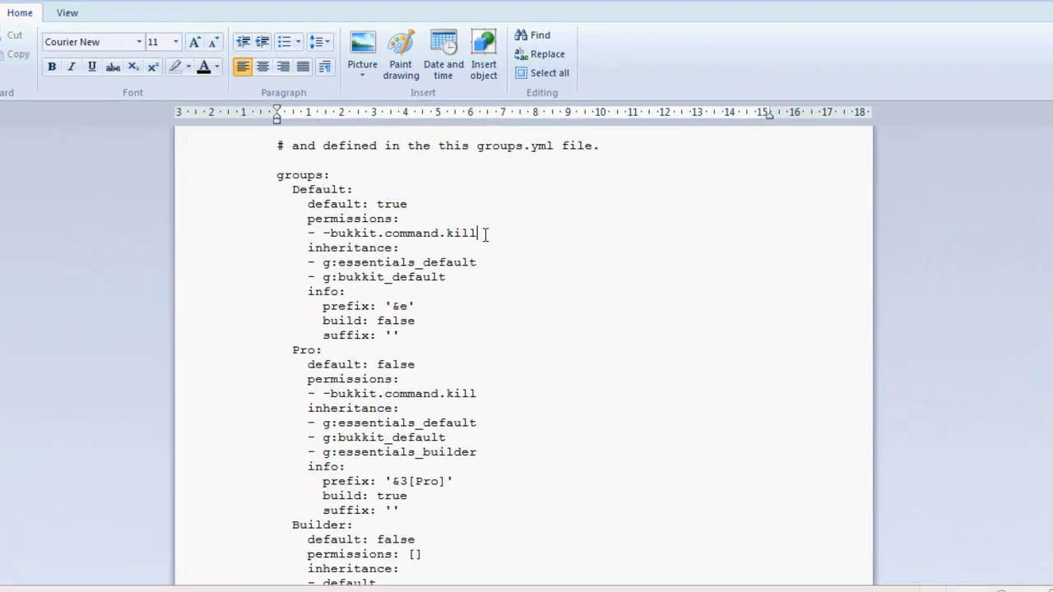
{"action": "key", "text": "Return"}
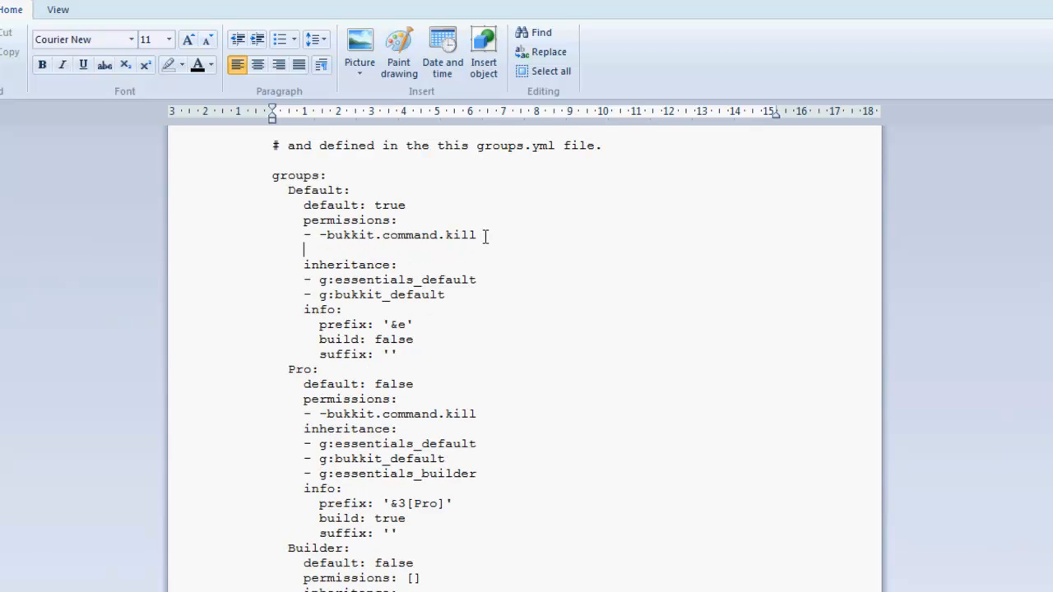
{"action": "type", "text": "- essentials.time"}
{"action": "key", "text": "BackSpace"}
{"action": "key", "text": "BackSpace"}
{"action": "key", "text": "BackSpace"}
{"action": "key", "text": "BackSpace"}
{"action": "key", "text": "BackSpace"}
{"action": "key", "text": "BackSpace"}
{"action": "key", "text": "BackSpace"}
{"action": "key", "text": "BackSpace"}
{"action": "key", "text": "BackSpace"}
{"action": "key", "text": "BackSpace"}
{"action": "key", "text": "BackSpace"}
{"action": "key", "text": "BackSpace"}
{"action": "key", "text": "BackSpace"}
{"action": "key", "text": "BackSpace"}
{"action": "key", "text": "BackSpace"}
{"action": "key", "text": "BackSpace"}
{"action": "key", "text": "BackSpace"}
{"action": "key", "text": "BackSpace"}
{"action": "key", "text": "BackSpace"}
{"action": "key", "text": "BackSpace"}
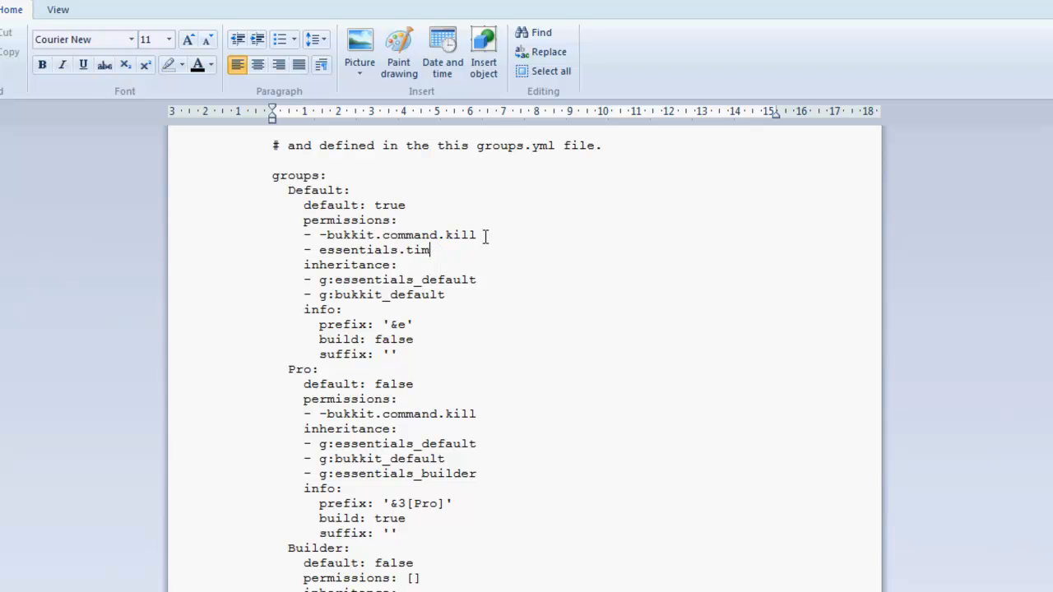
{"action": "key", "text": "BackSpace"}
{"action": "key", "text": "BackSpace"}
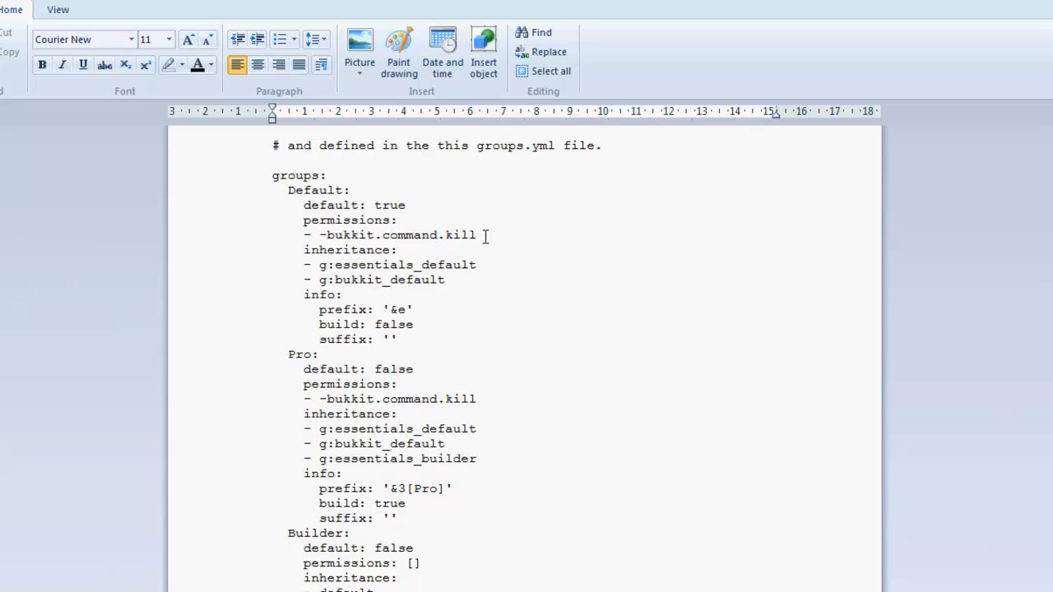
Compare the permission formatting of the Pro user in the users file with the Default group in the groups file.
{"action": "scroll", "coordinate": [485, 236], "scroll_direction": "down", "scroll_amount": 2}
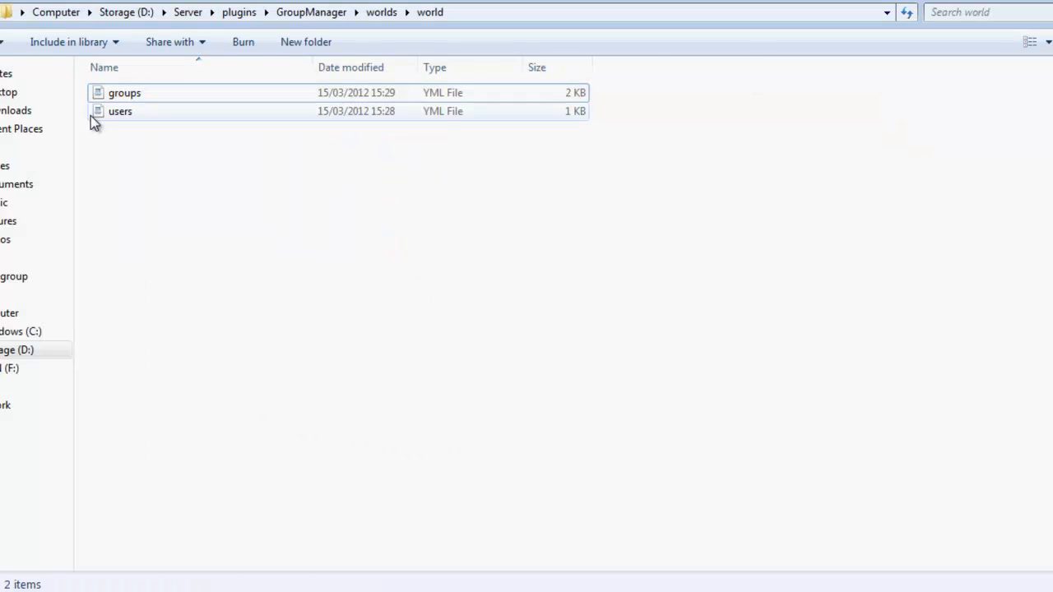
{"action": "double_click", "coordinate": [90, 113]}
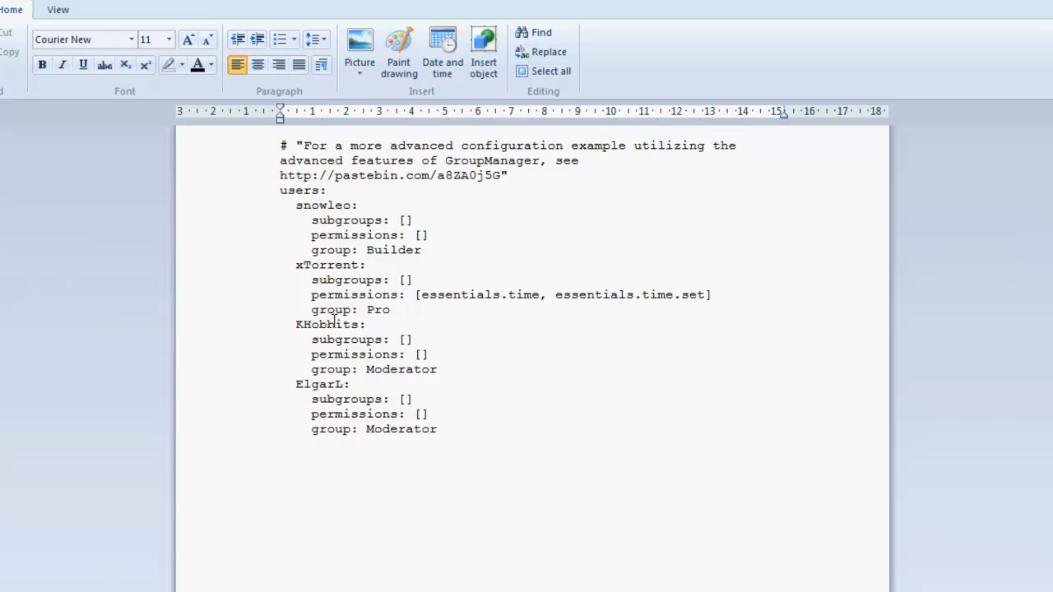
{"action": "left_click", "coordinate": [425, 314]}
{"action": "left_click", "coordinate": [1052, 1]}
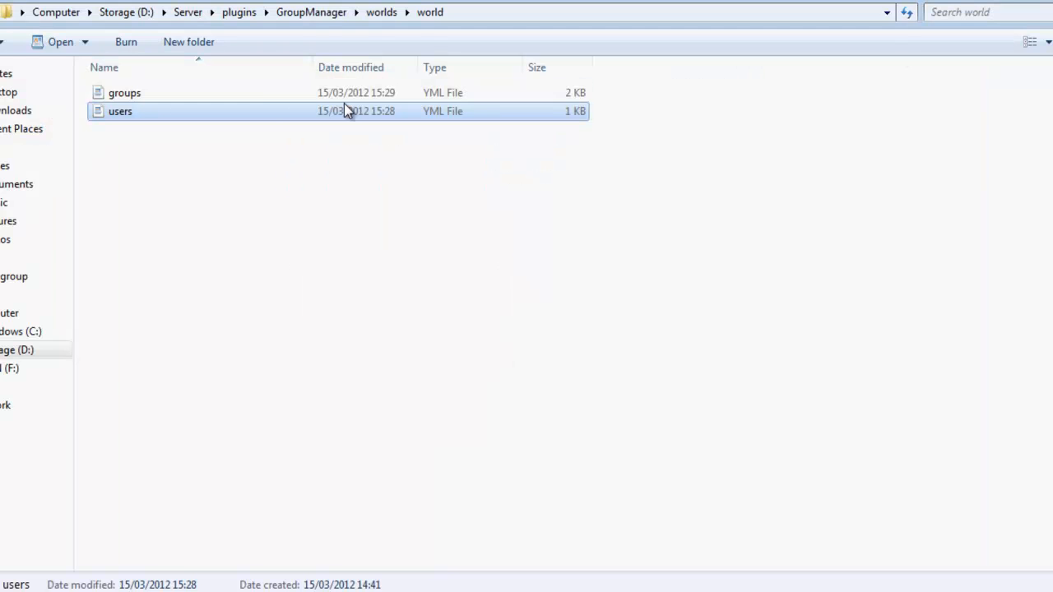
{"action": "double_click", "coordinate": [264, 93]}
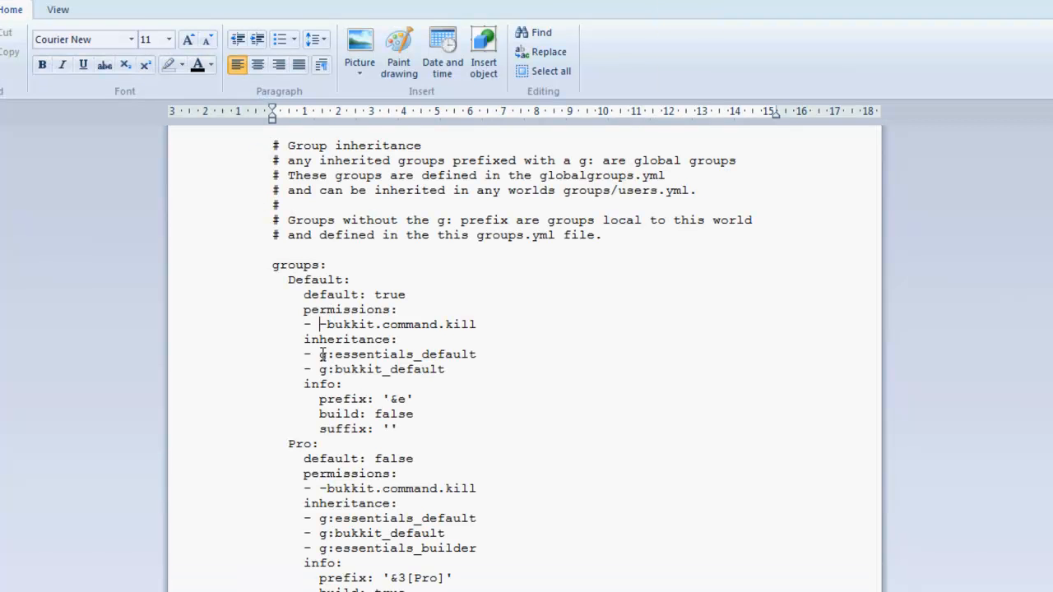
{"action": "left_click", "coordinate": [321, 325]}
{"action": "key", "text": "alt+F4"}
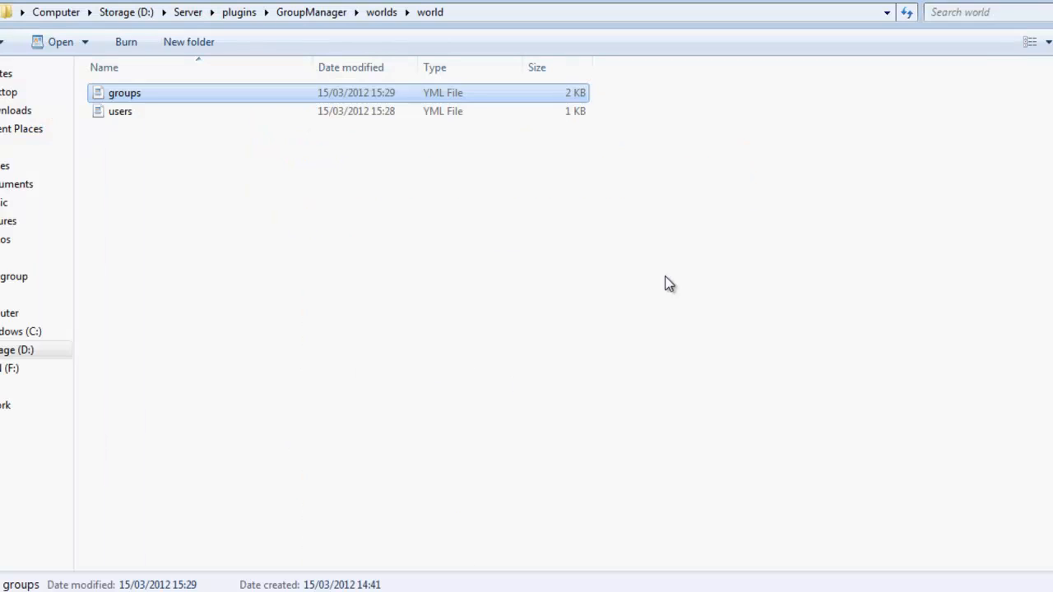
Start the server with the server batch file in the Server folder and join the localhost server in Minecraft.
{"action": "left_click", "coordinate": [227, 252]}
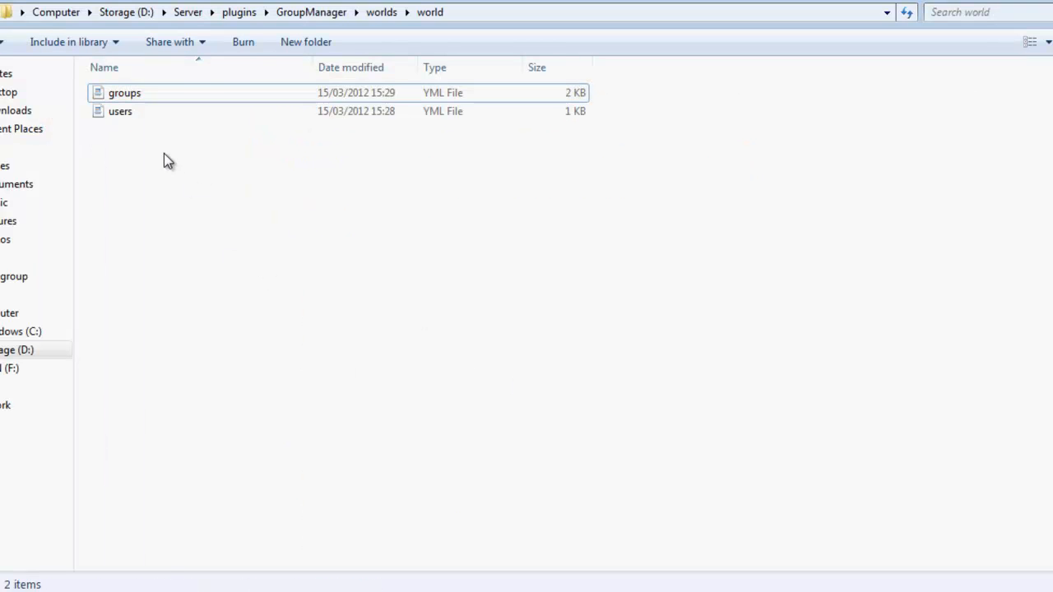
{"action": "left_click", "coordinate": [239, 12]}
{"action": "left_click", "coordinate": [188, 12]}
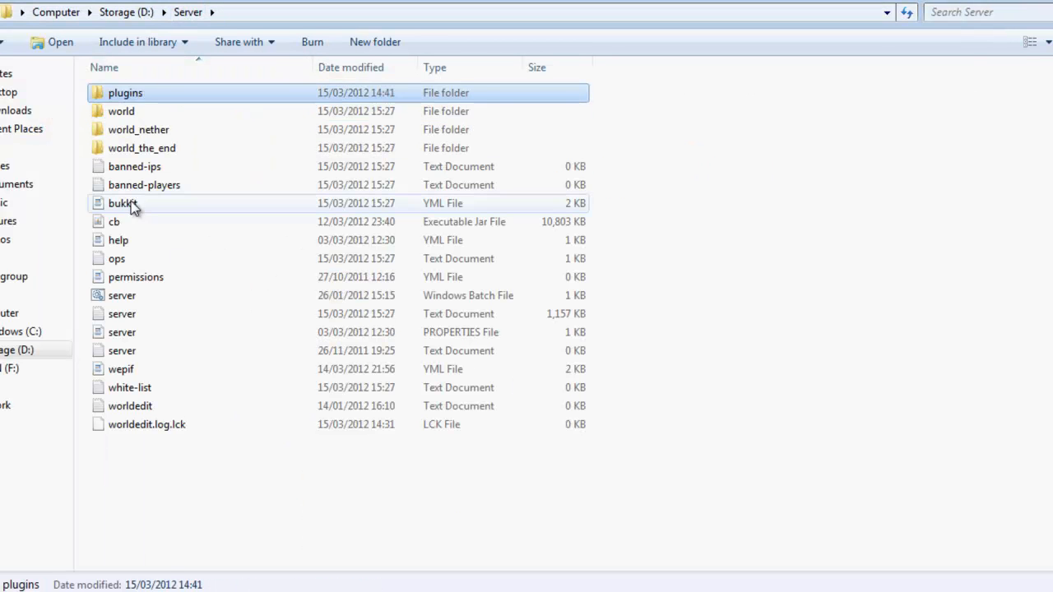
{"action": "double_click", "coordinate": [132, 294]}
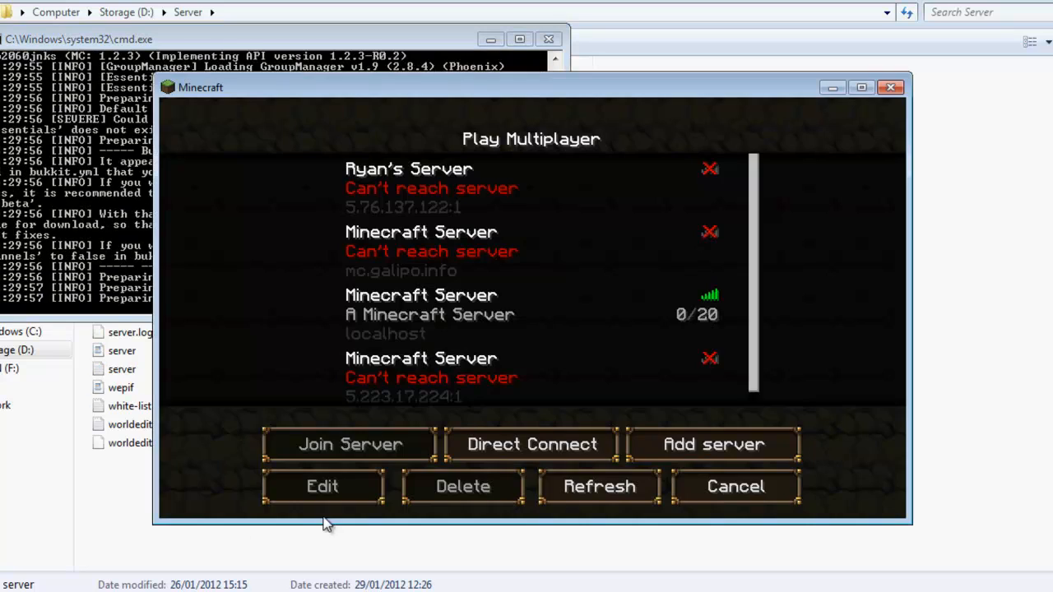
{"action": "left_click", "coordinate": [419, 303]}
{"action": "left_click", "coordinate": [419, 303]}
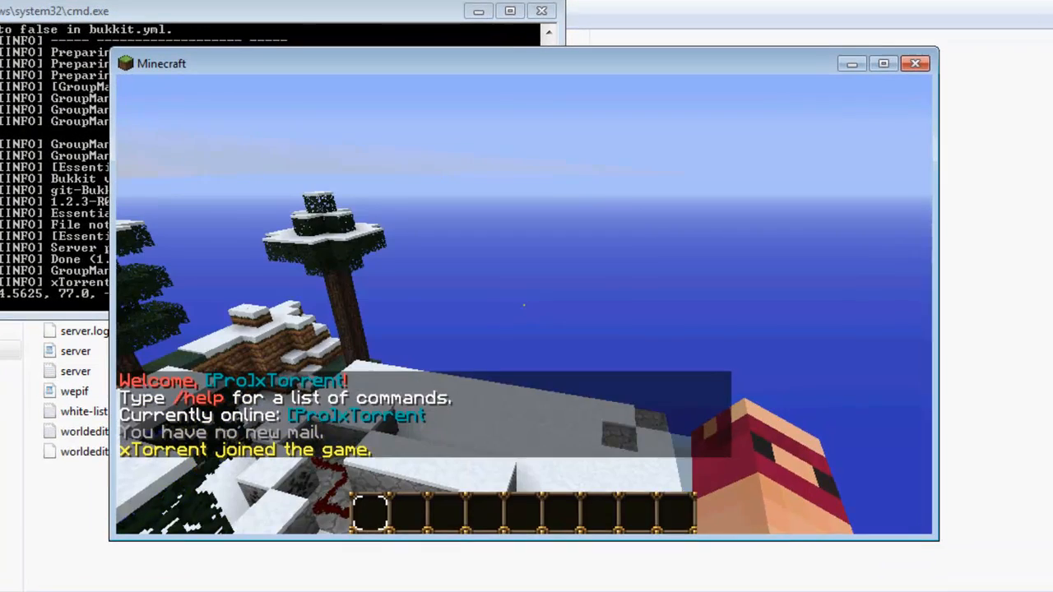
Run /time night and /time day in the game chat to test the user's individual time permissions.
{"action": "type", "text": "t/time night"}
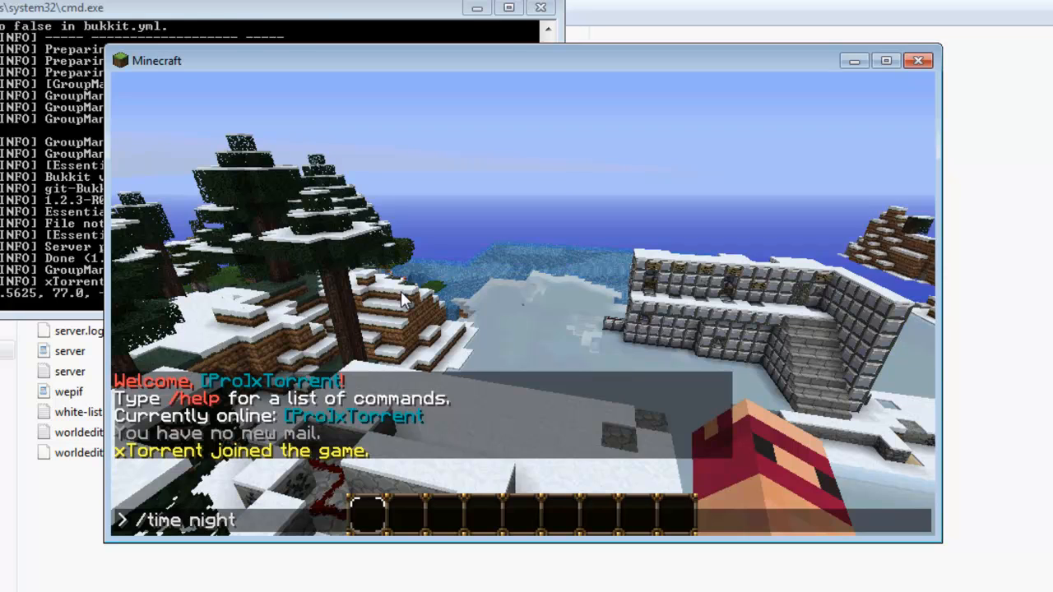
{"action": "key", "text": "Return"}
{"action": "type", "text": "t/time dat"}
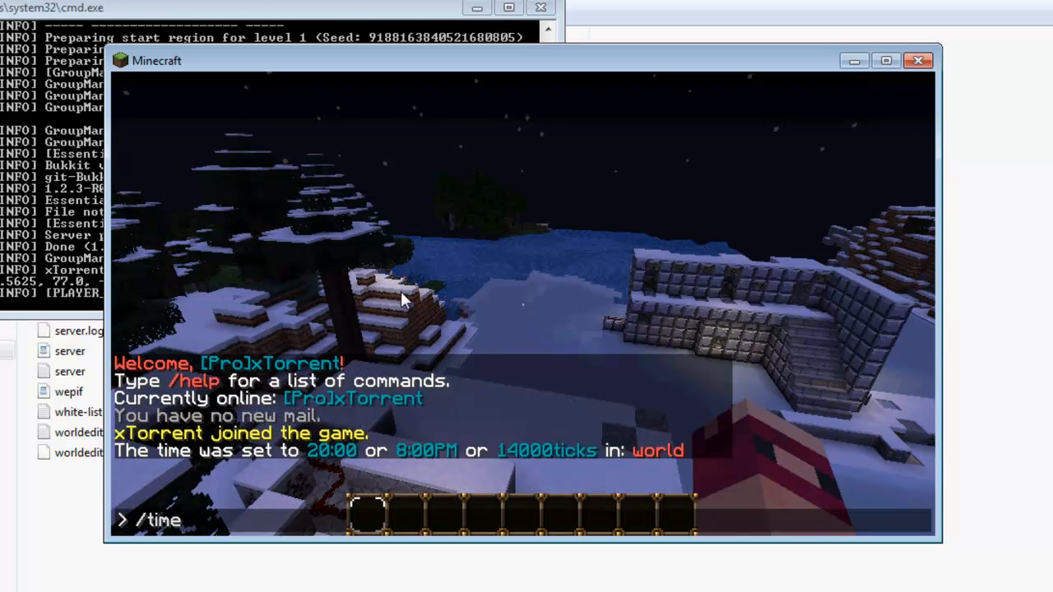
{"action": "key", "text": "Return"}
{"action": "type", "text": "t/time day"}
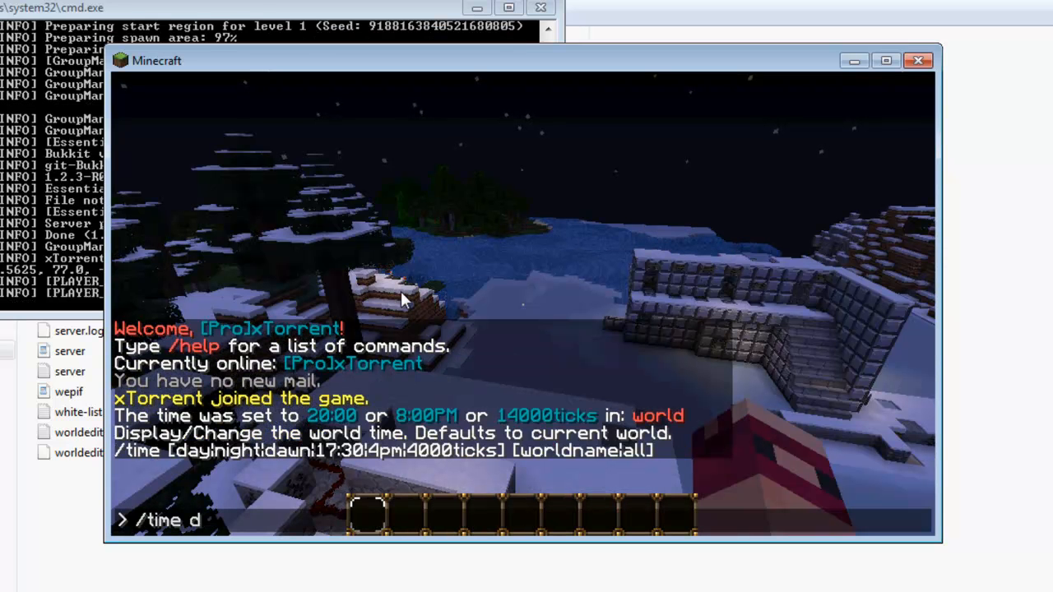
{"action": "key", "text": "Return"}
{"action": "key", "text": "t"}
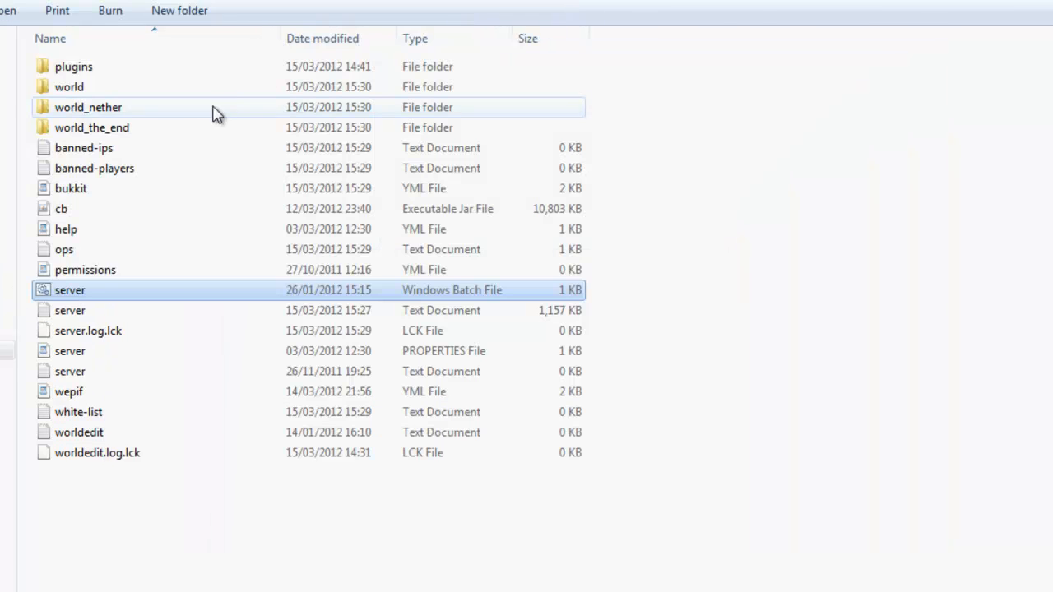
Open the users file from plugins\GroupManager\worlds\world and remove essentials.time and essentials.time.set from the Pro user's permissions.
{"action": "double_click", "coordinate": [73, 66]}
{"action": "left_click", "coordinate": [80, 94]}
{"action": "double_click", "coordinate": [82, 92]}
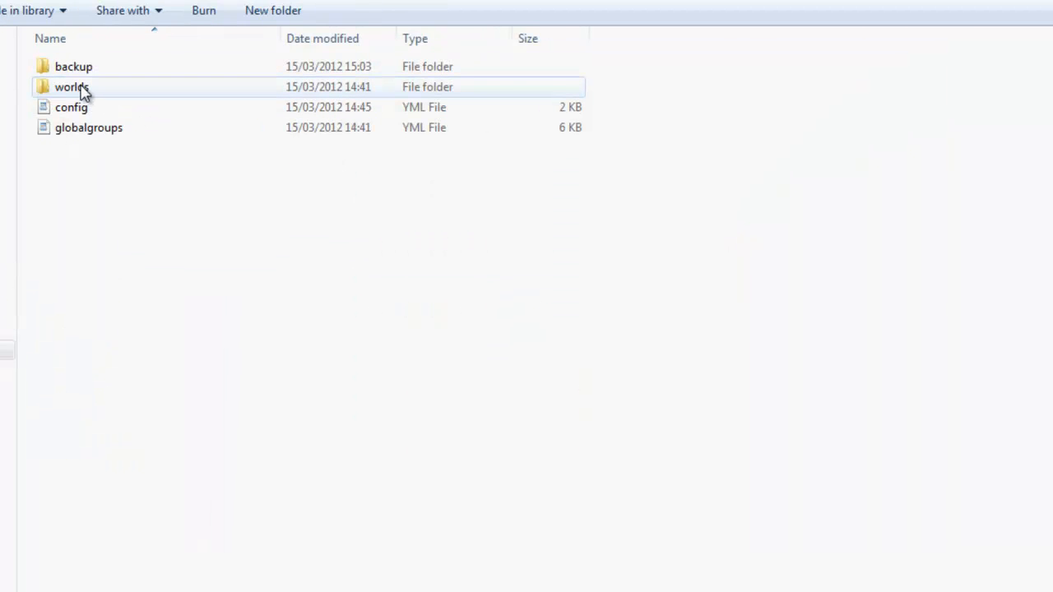
{"action": "double_click", "coordinate": [83, 88]}
{"action": "double_click", "coordinate": [82, 73]}
{"action": "double_click", "coordinate": [86, 94]}
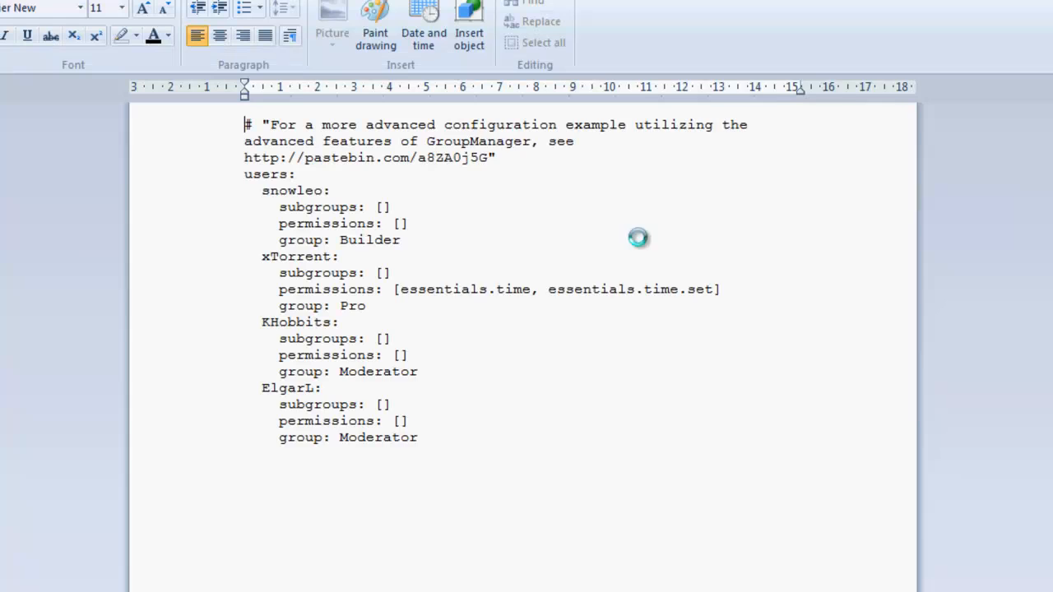
{"action": "left_click_drag", "start_coordinate": [414, 297], "coordinate": [710, 289]}
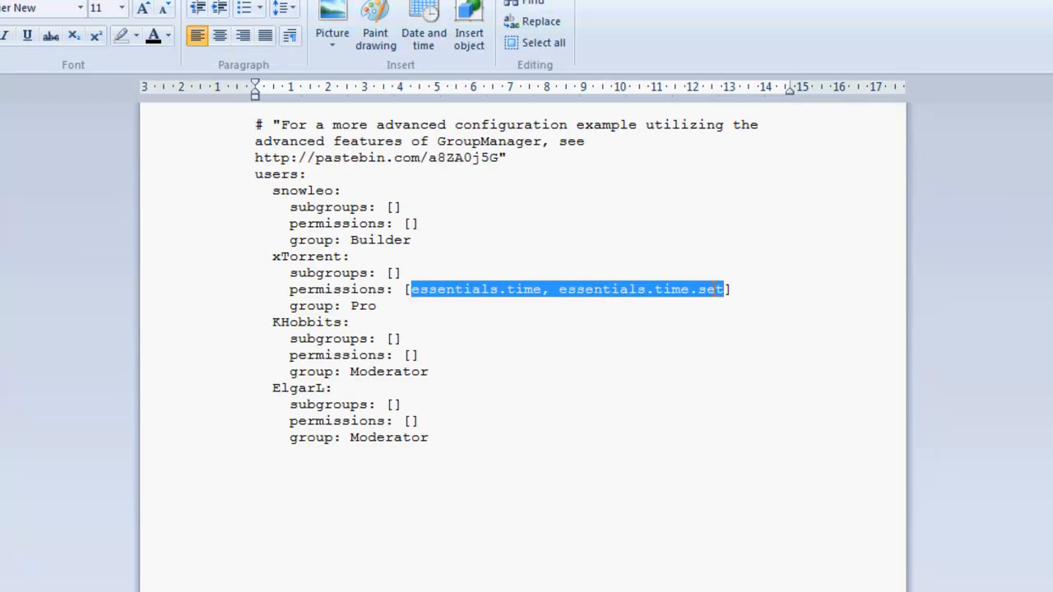
{"action": "key", "text": "Delete"}
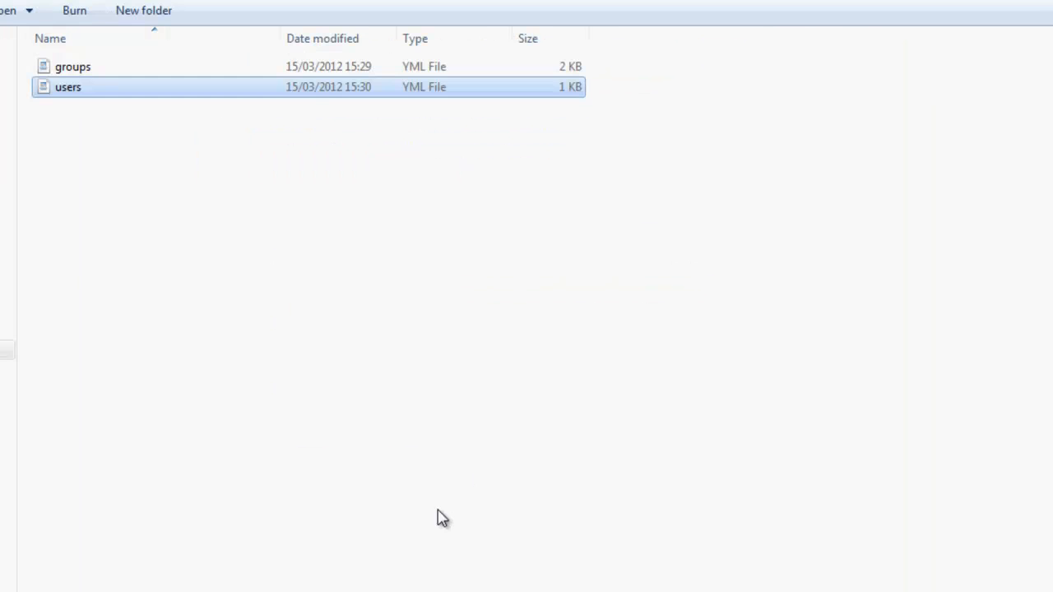
Reload the server from its console and run /time day in the game to test the user's access without the permissions.
{"action": "key", "text": "alt+Tab"}
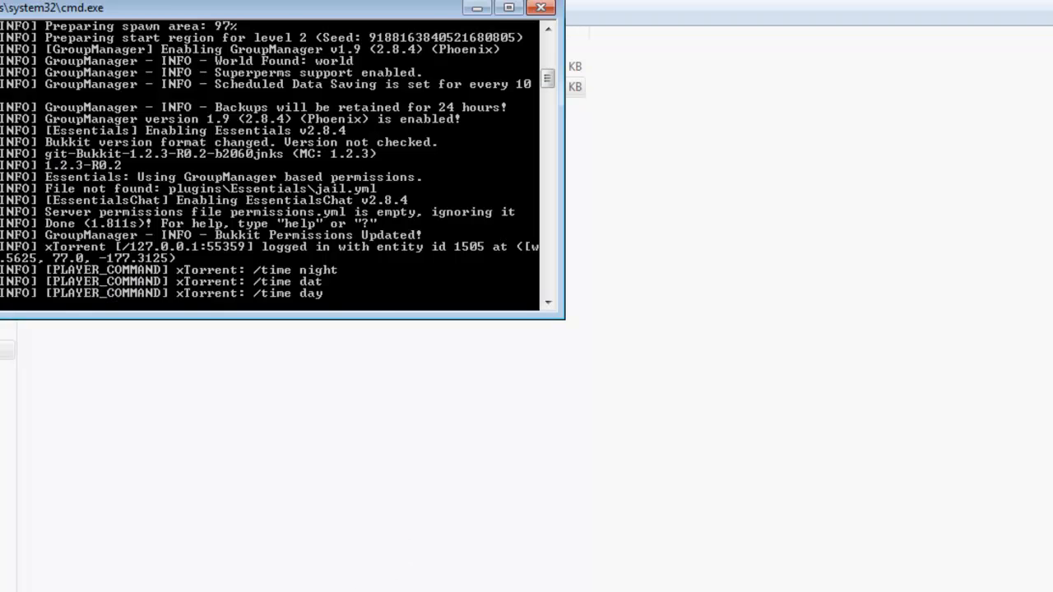
{"action": "key", "text": "Return"}
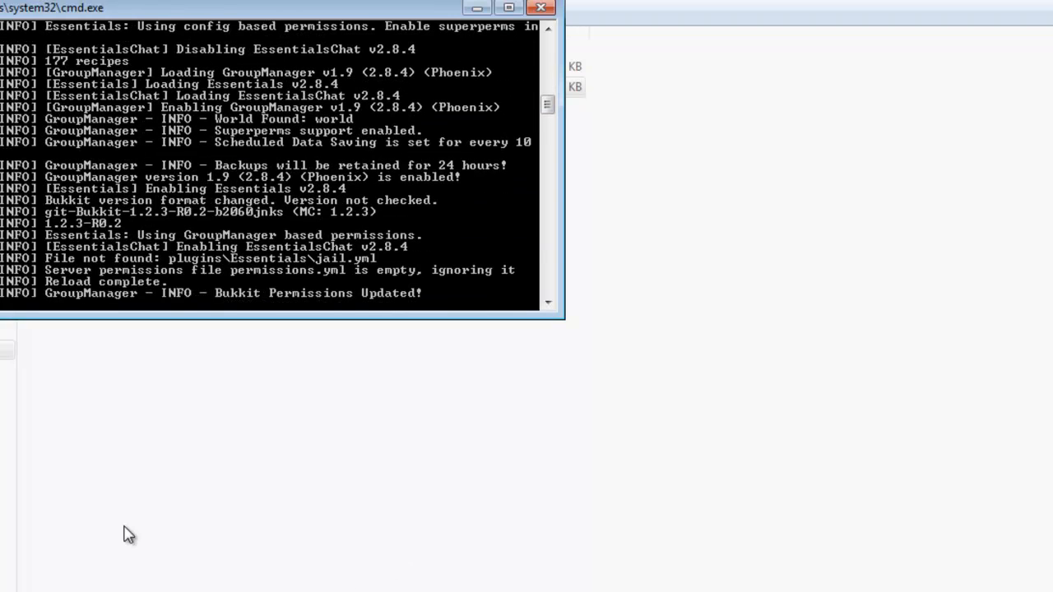
{"action": "key", "text": "alt+Tab"}
{"action": "type", "text": "/ti"}
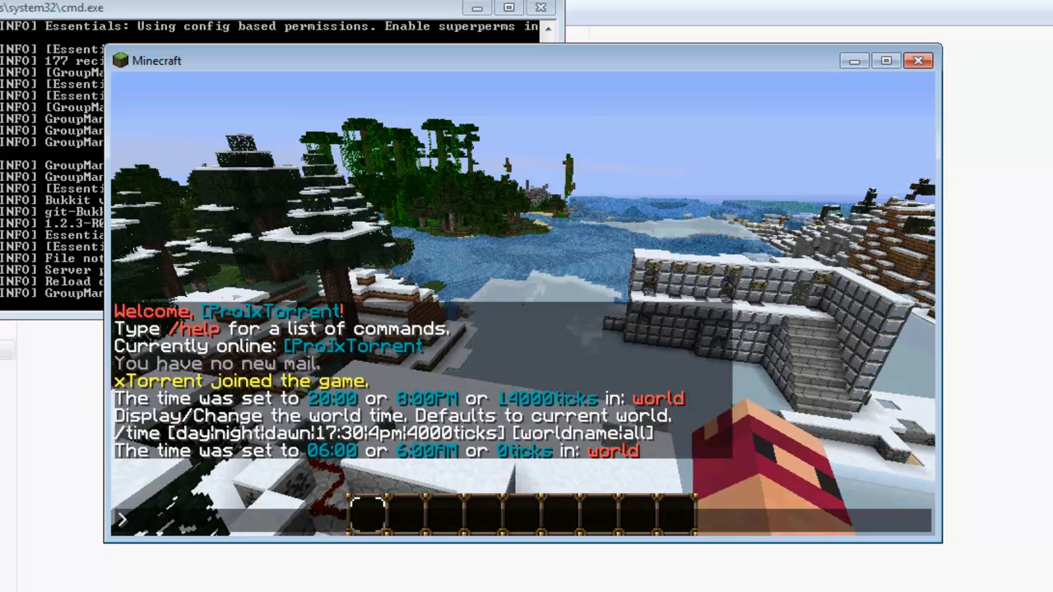
{"action": "type", "text": "me day"}
{"action": "key", "text": "Return"}
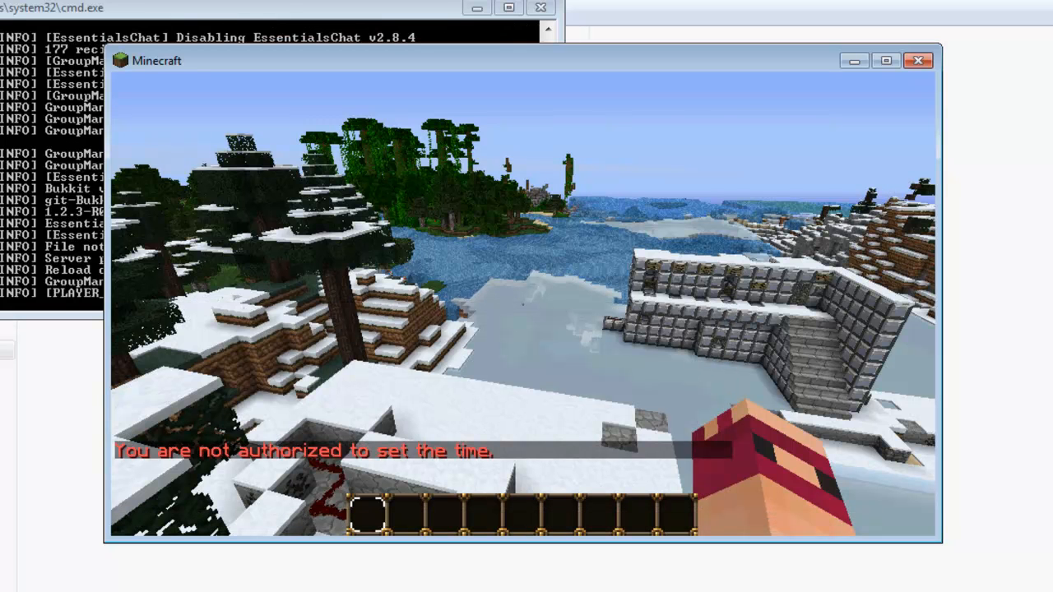
{"action": "key", "text": "t"}
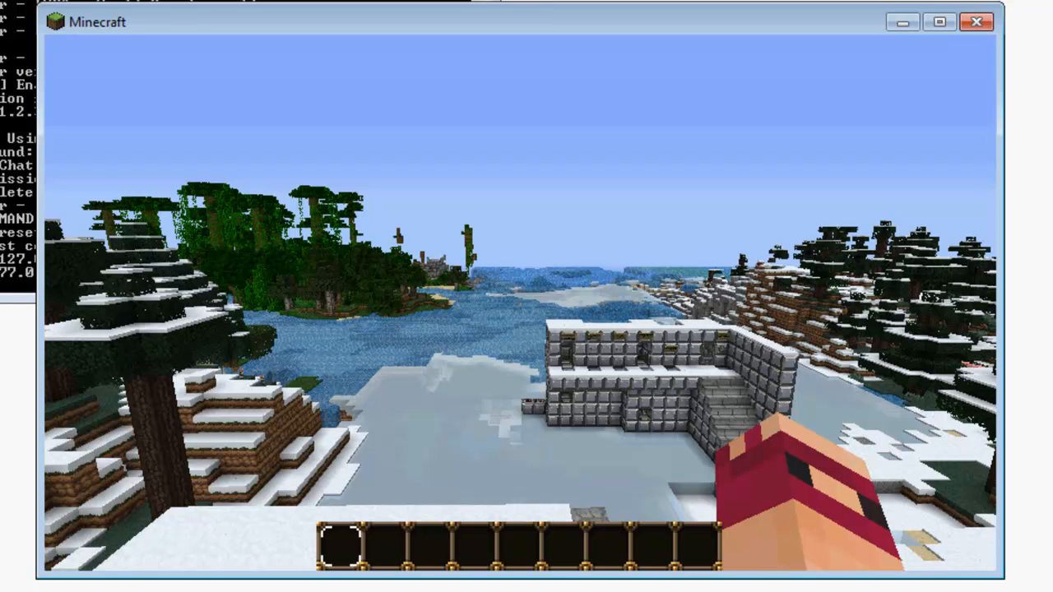
Make the player an operator from the server console and send the chat message "." in Minecraft.
{"action": "key", "text": "t"}
{"action": "left_click", "coordinate": [15, 203]}
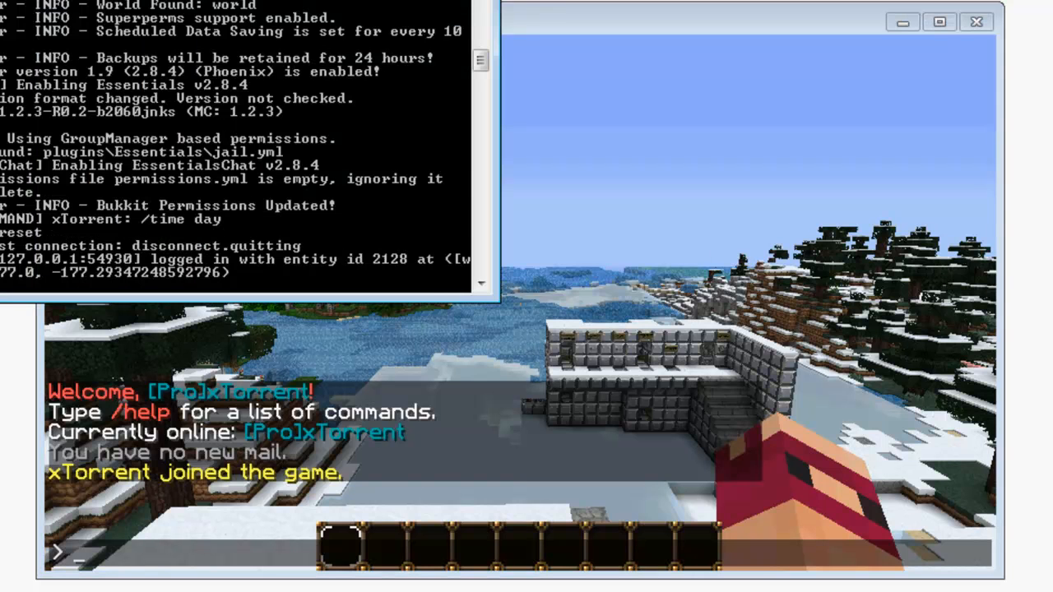
{"action": "key", "text": "Return"}
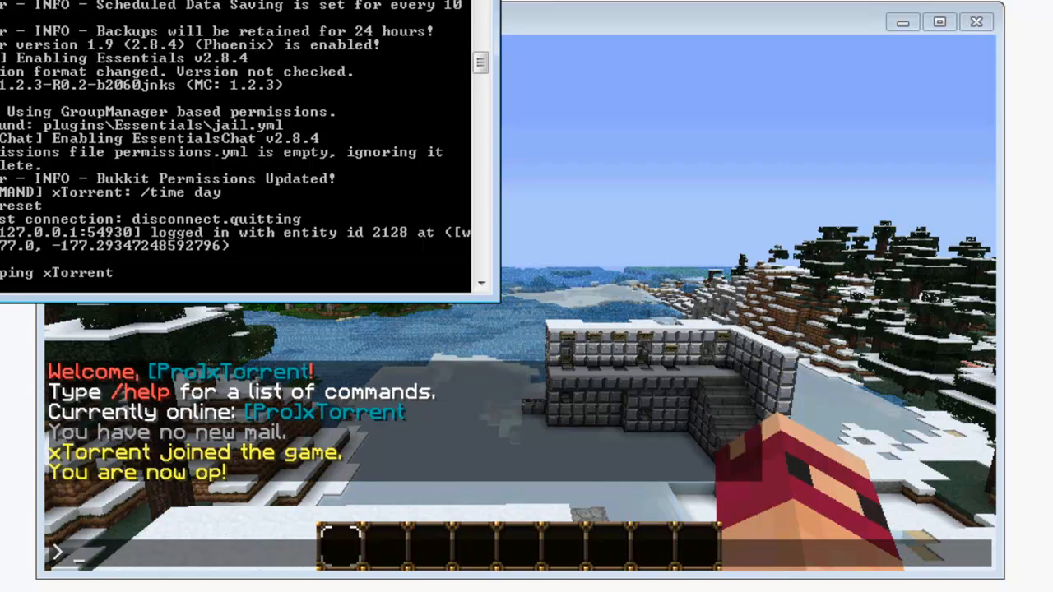
{"action": "left_click", "coordinate": [527, 428]}
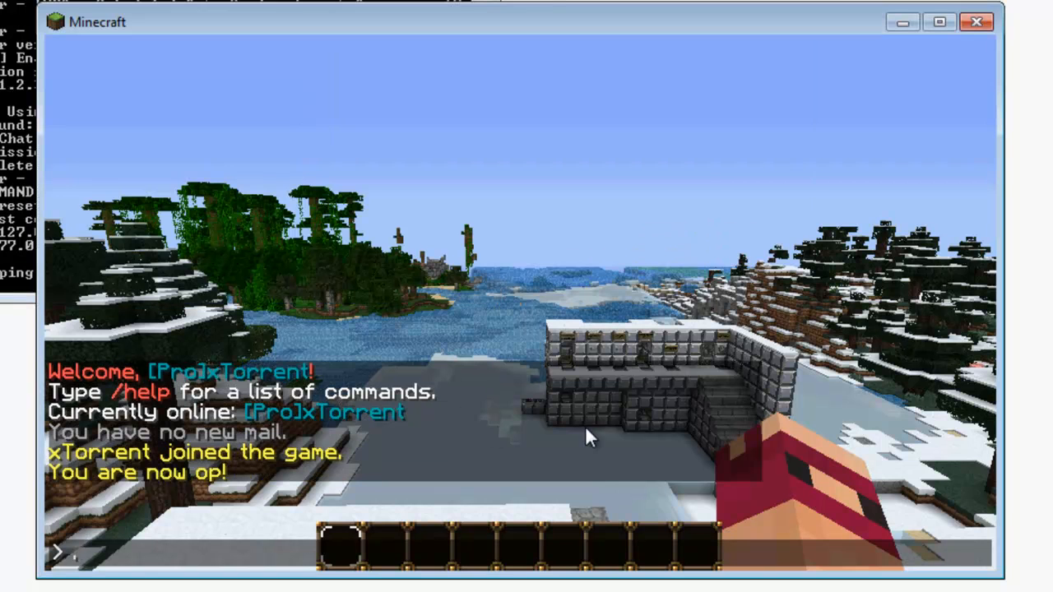
{"action": "type", "text": "."}
{"action": "key", "text": "Return"}
Run /manuadd in the game chat to move the player to the Owner group.
{"action": "key", "text": "t"}
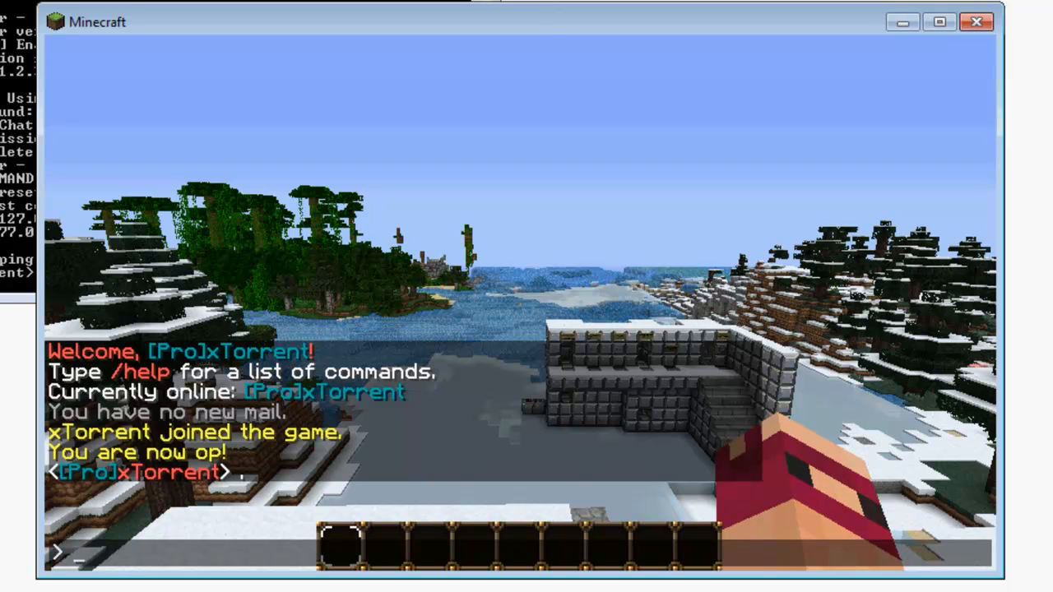
{"action": "left_click", "coordinate": [660, 205]}
{"action": "type", "text": "/ma"}
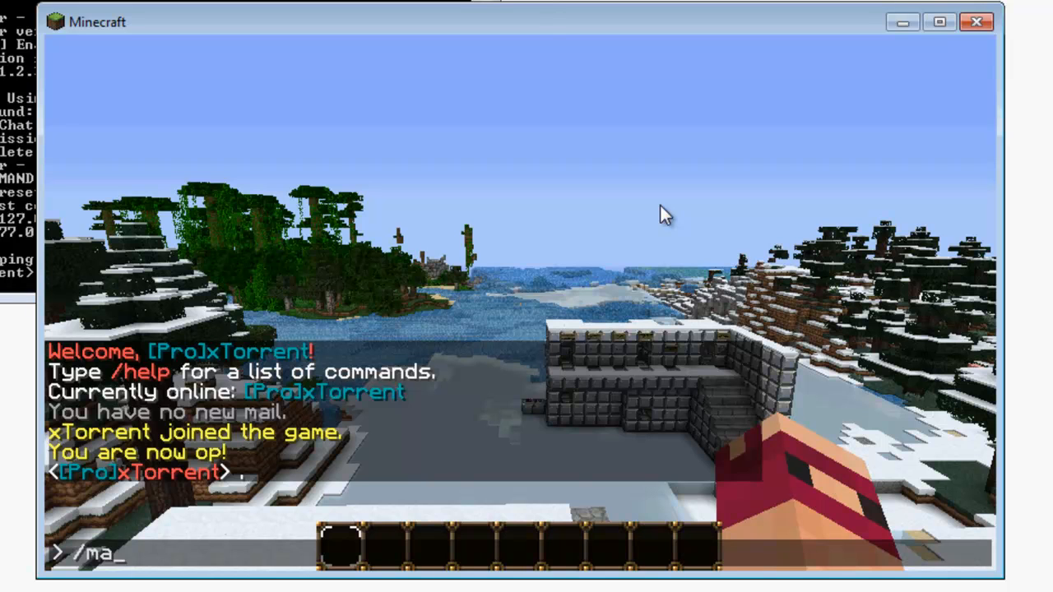
{"action": "type", "text": "nuadd"}
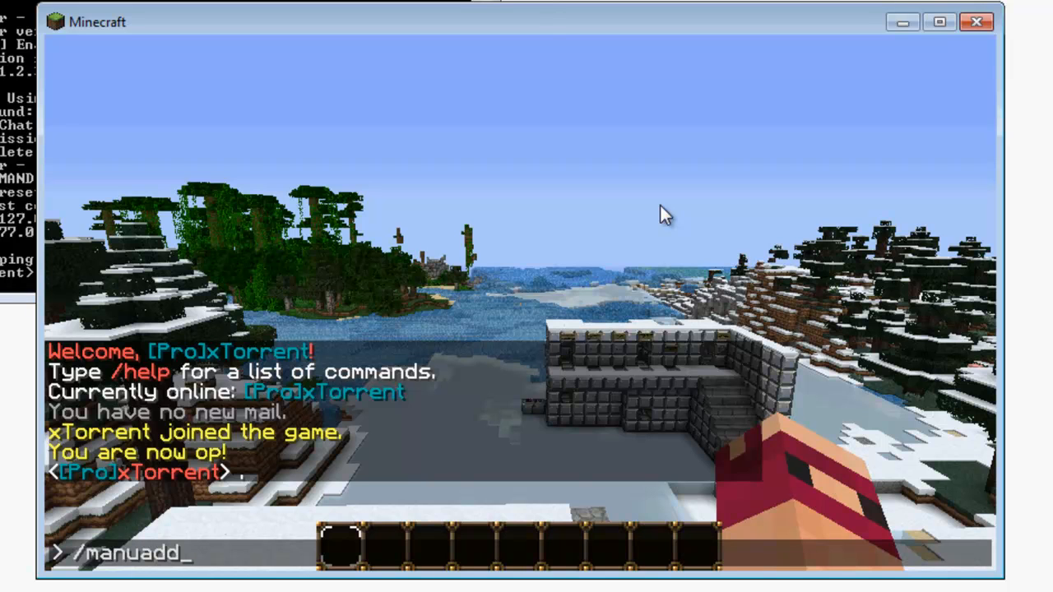
{"action": "type", "text": " xTorrent Ow"}
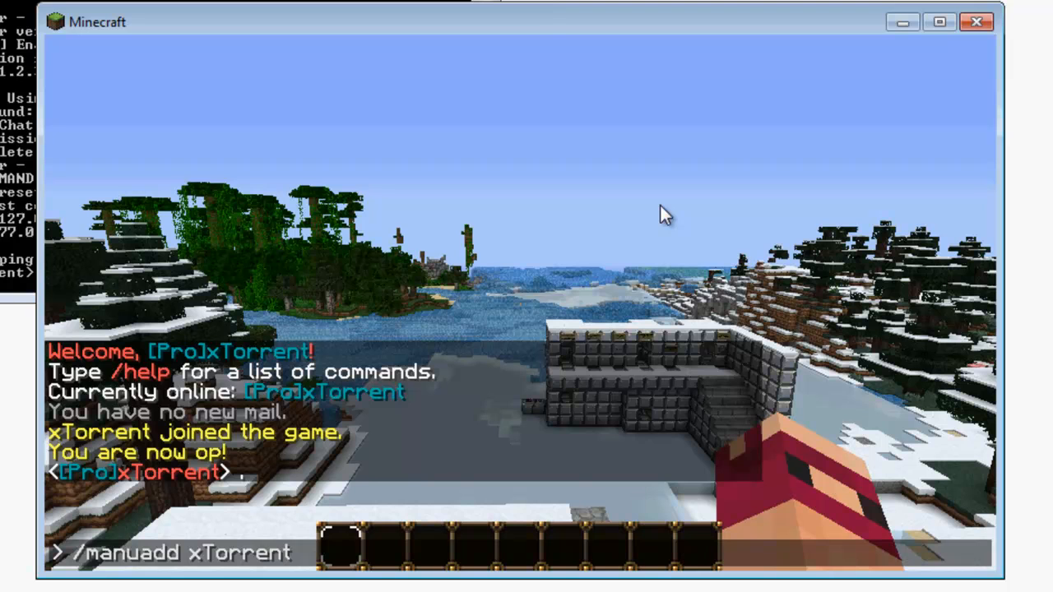
{"action": "type", "text": "ner"}
{"action": "key", "text": "Return"}
Reset the player to the default group settings with the /manudel command.
{"action": "key", "text": "t"}
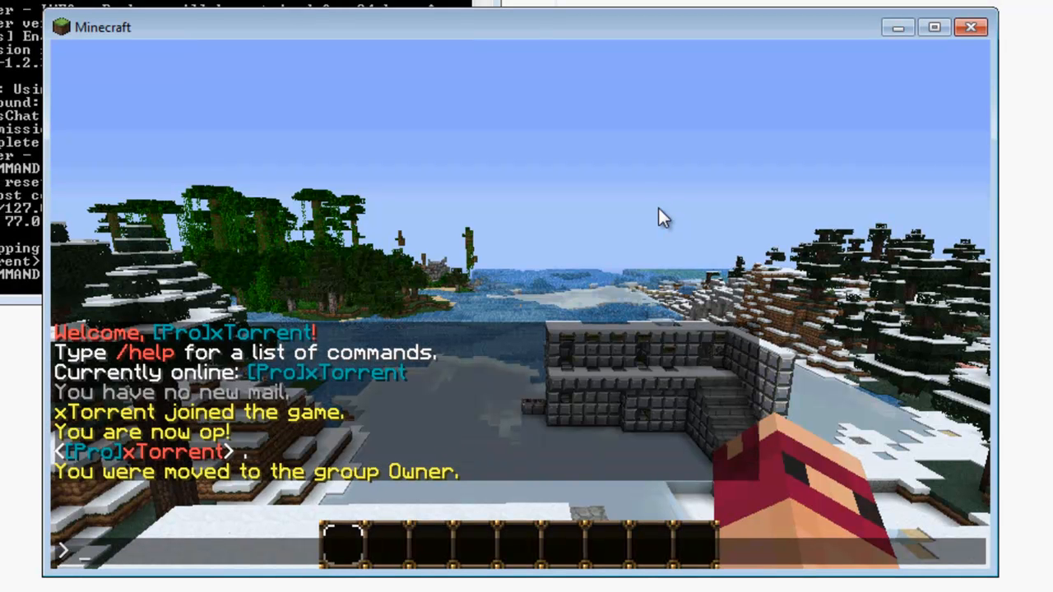
{"action": "type", "text": "/man"}
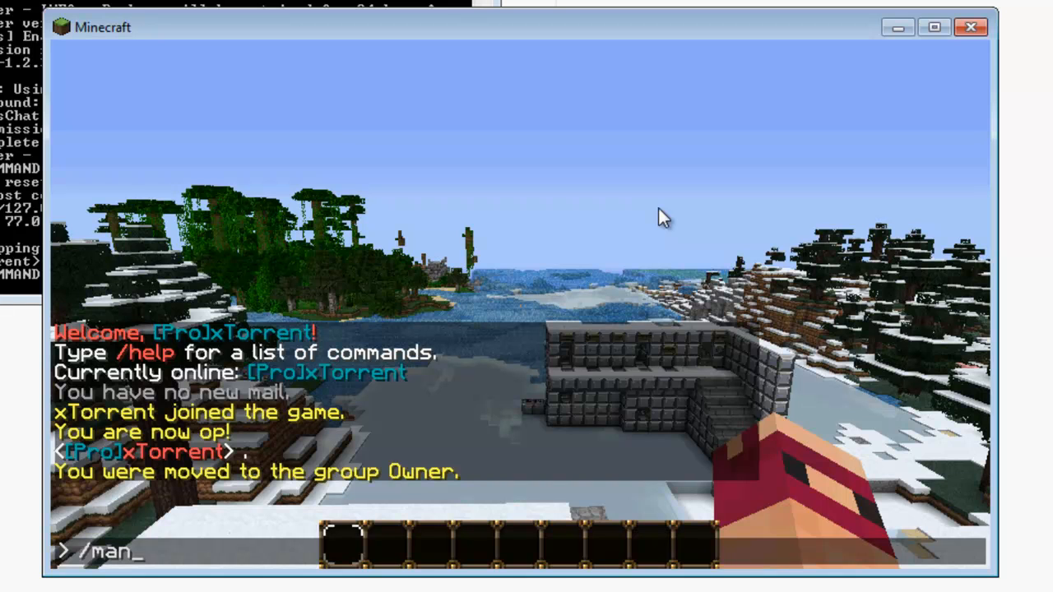
{"action": "type", "text": "udel xTorrent"}
{"action": "key", "text": "Return"}
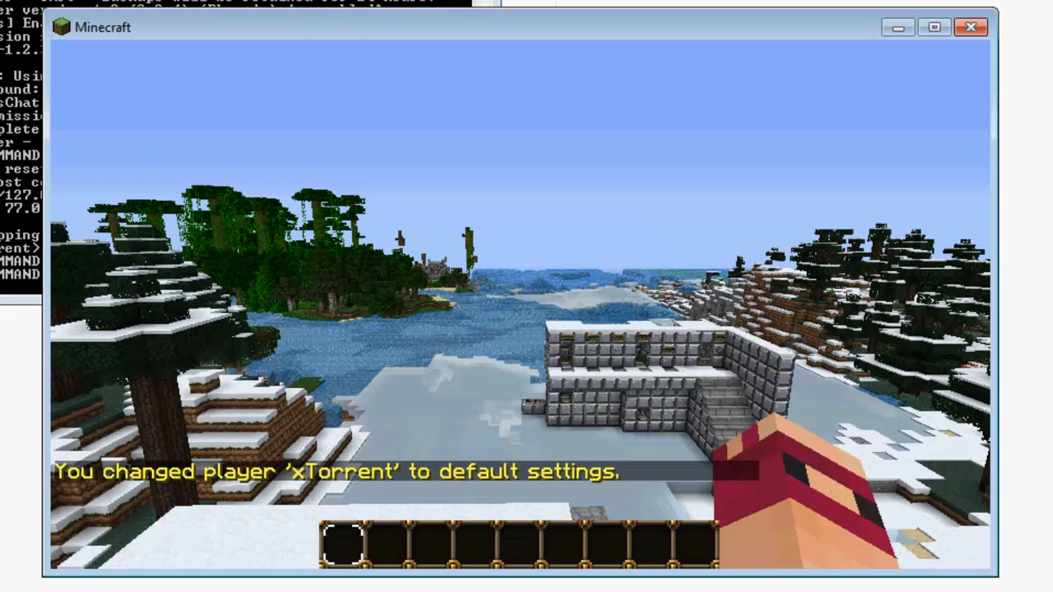
Add Owner as a subgroup of the player with the /manuaddsub command.
{"action": "key", "text": "t"}
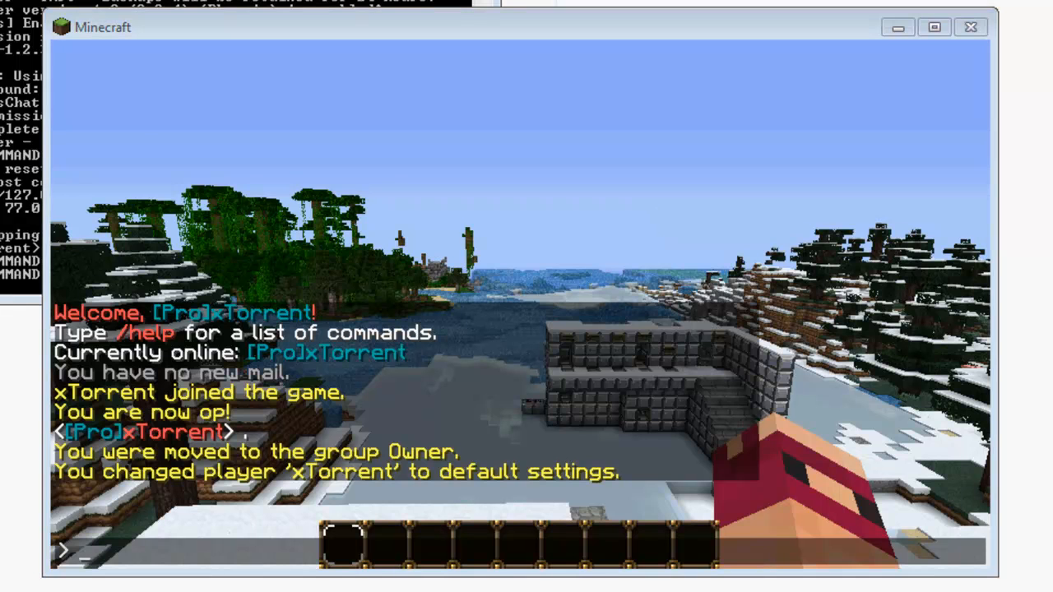
{"action": "left_click", "coordinate": [887, 216]}
{"action": "type", "text": "/ma"}
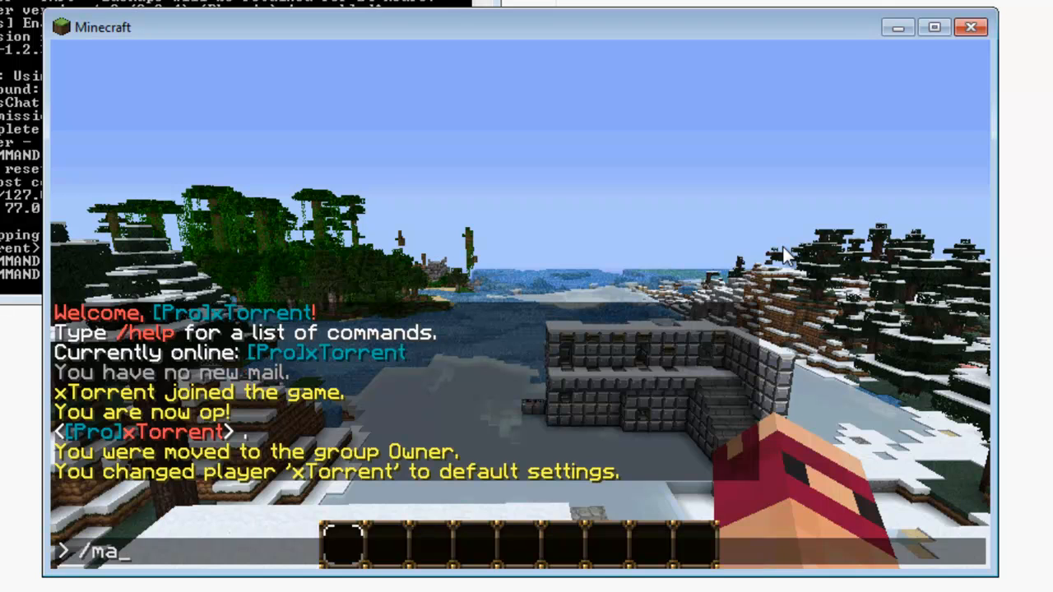
{"action": "type", "text": "nuadd"}
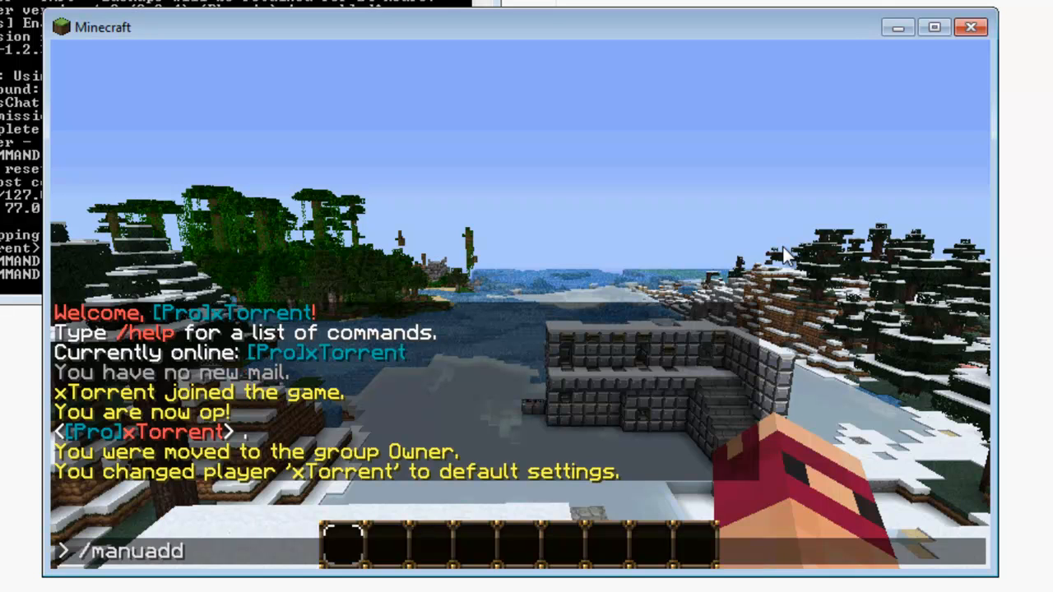
{"action": "type", "text": "sub xTorrent"}
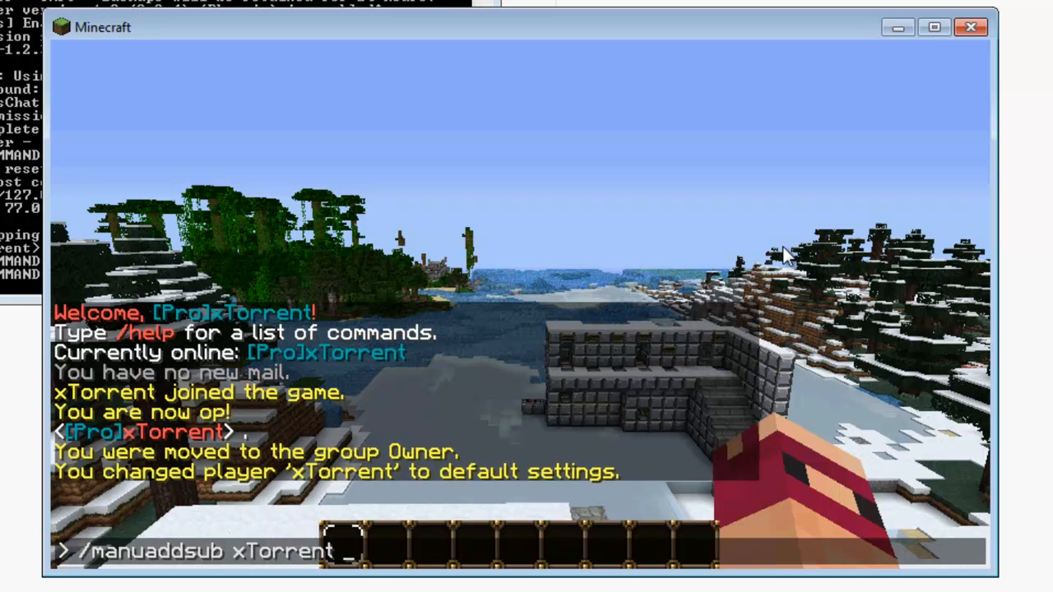
{"action": "type", "text": " Owner"}
{"action": "key", "text": "Return"}
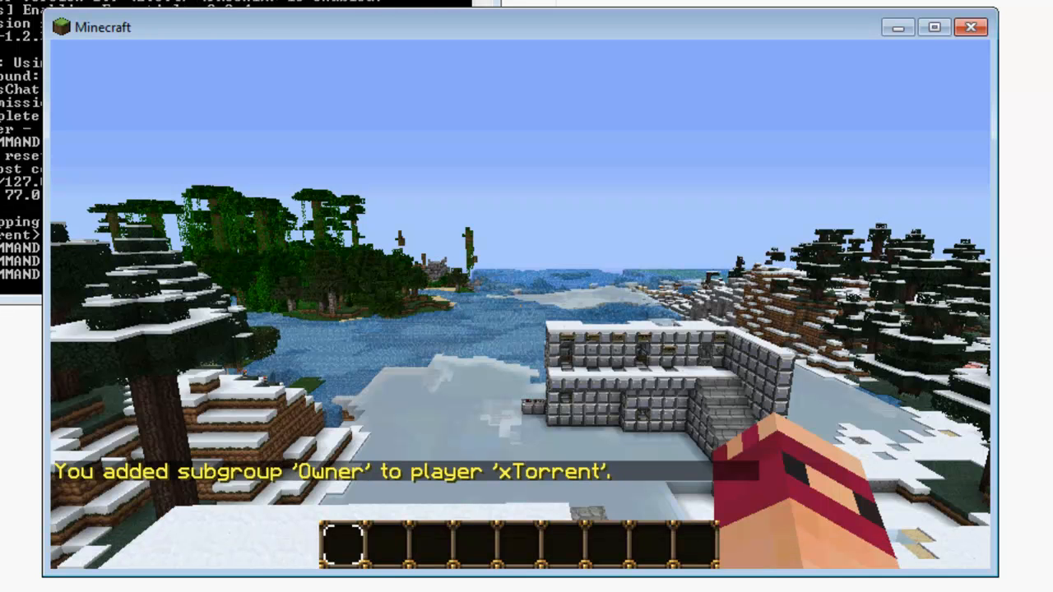
Remove the Owner subgroup from the player with the /manudelsub command.
{"action": "key", "text": "t"}
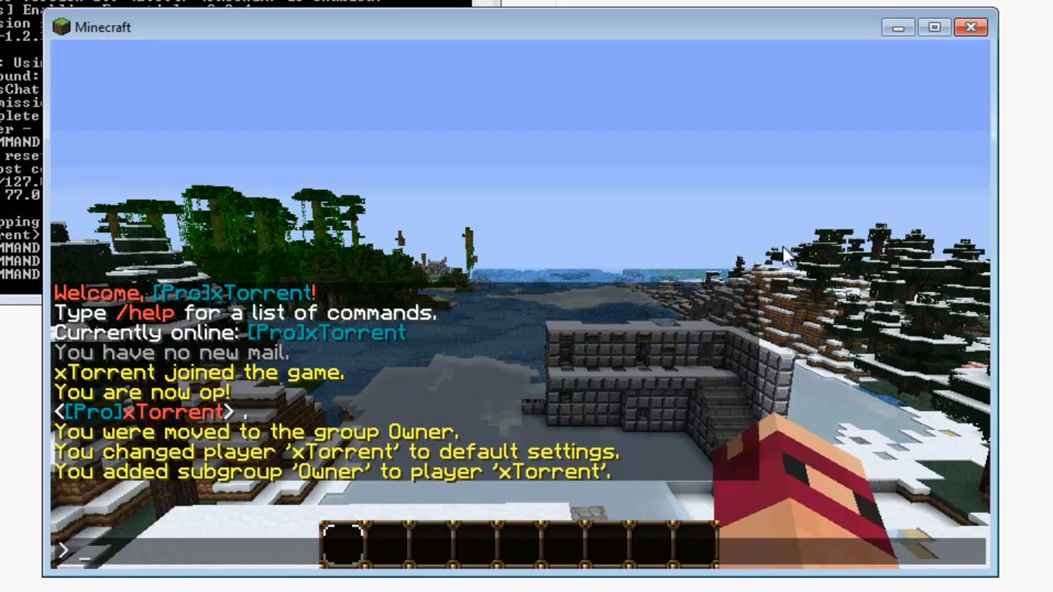
{"action": "type", "text": "/manude"}
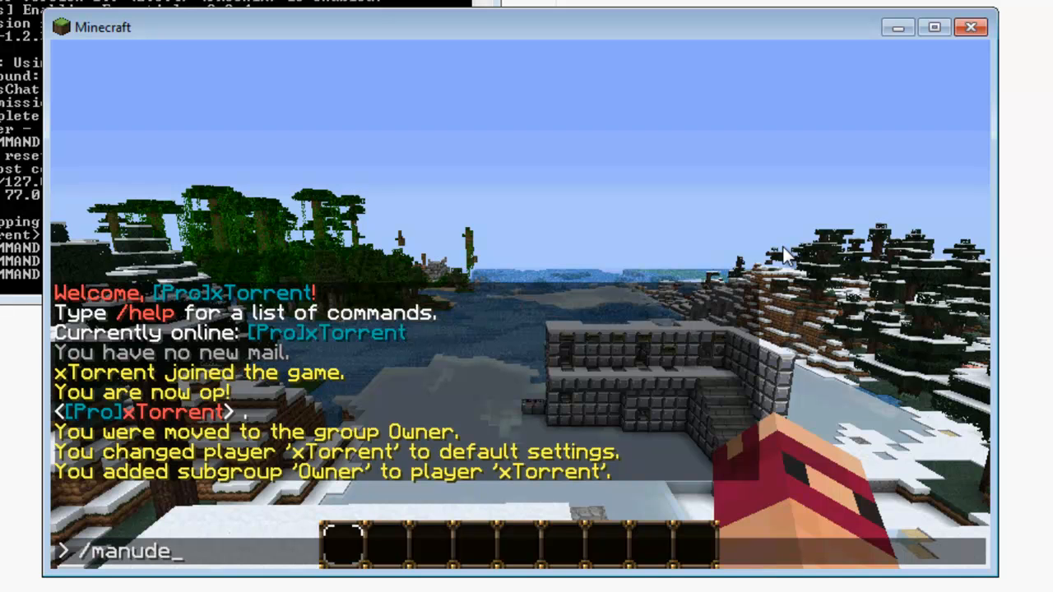
{"action": "type", "text": "lsub "}
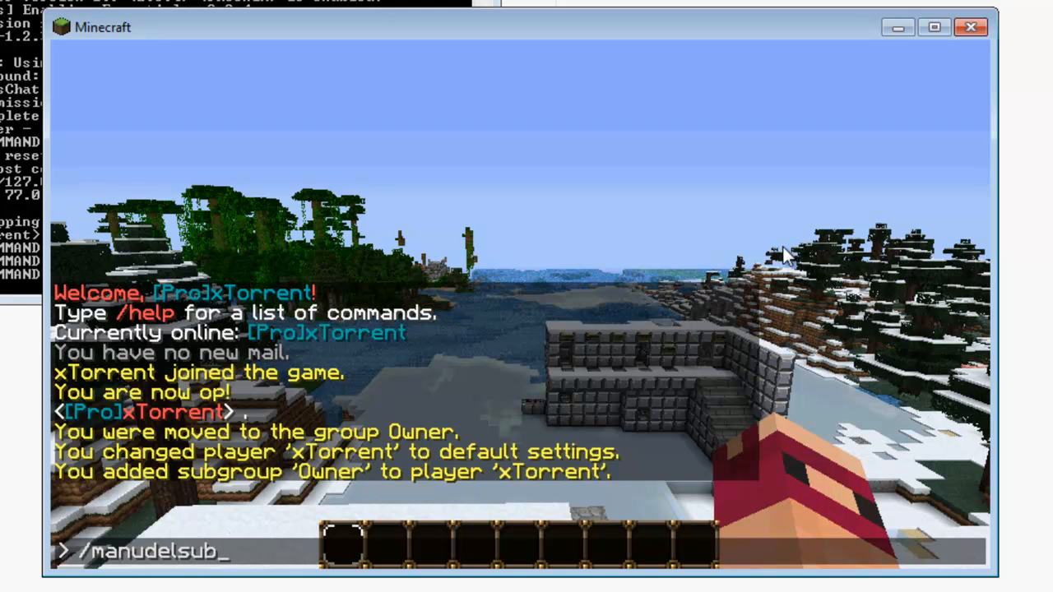
{"action": "type", "text": "xTorrent"}
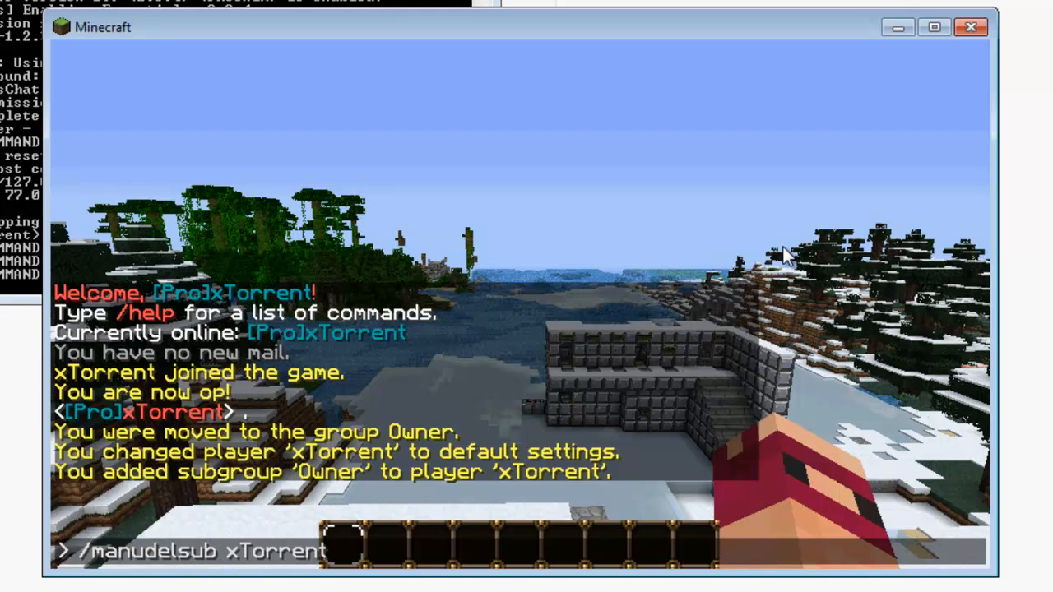
{"action": "type", "text": " Owner"}
{"action": "key", "text": "Return"}
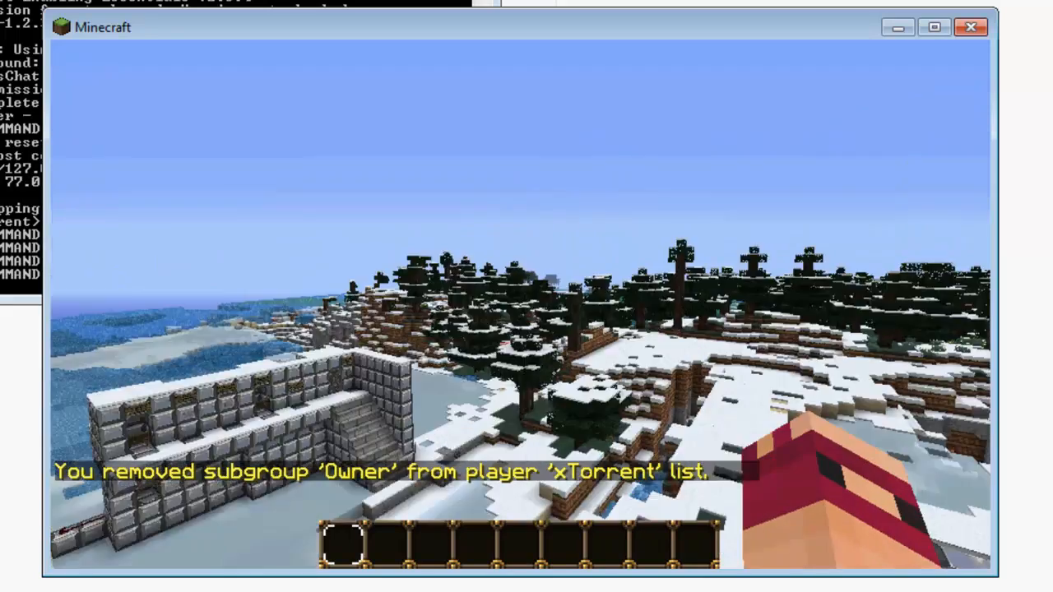
Promote the player to the Owner group with the /manpromote command.
{"action": "key", "text": "t"}
{"action": "key", "text": "alt+Tab"}
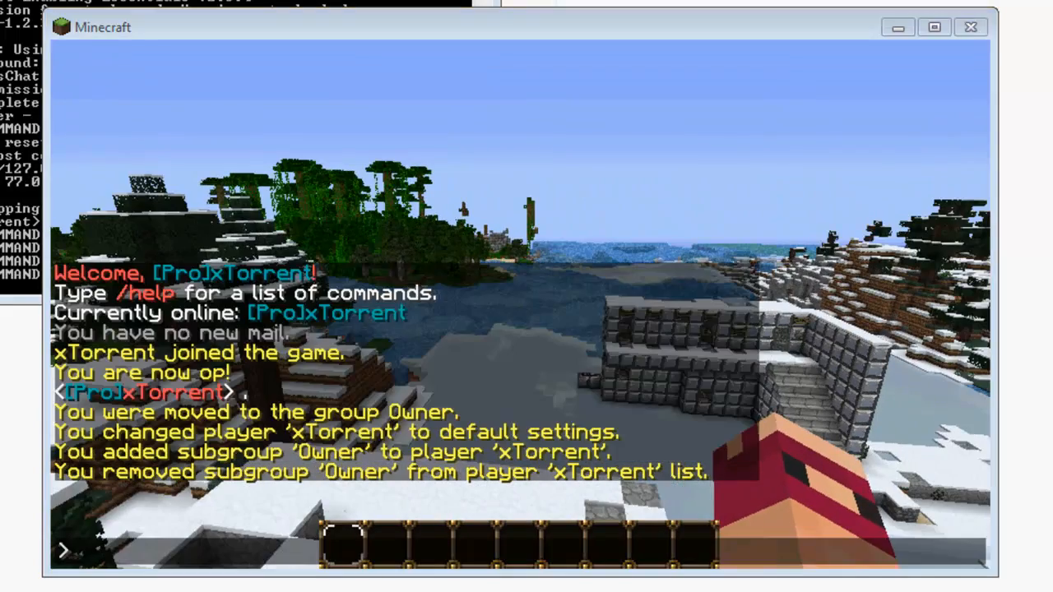
{"action": "left_click", "coordinate": [673, 257]}
{"action": "type", "text": "/m"}
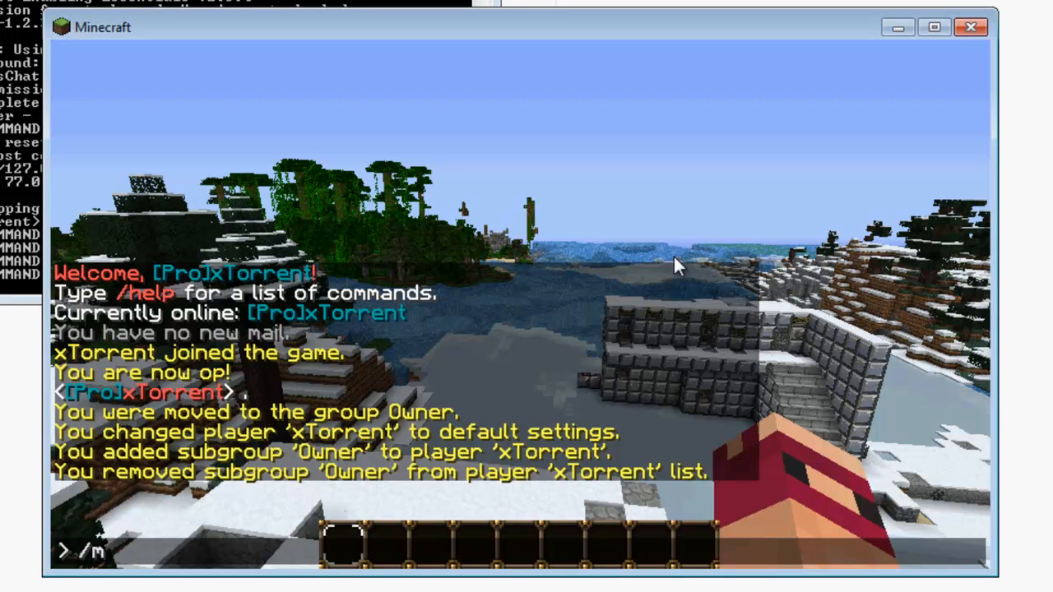
{"action": "type", "text": "anpromote xTorrent Owner"}
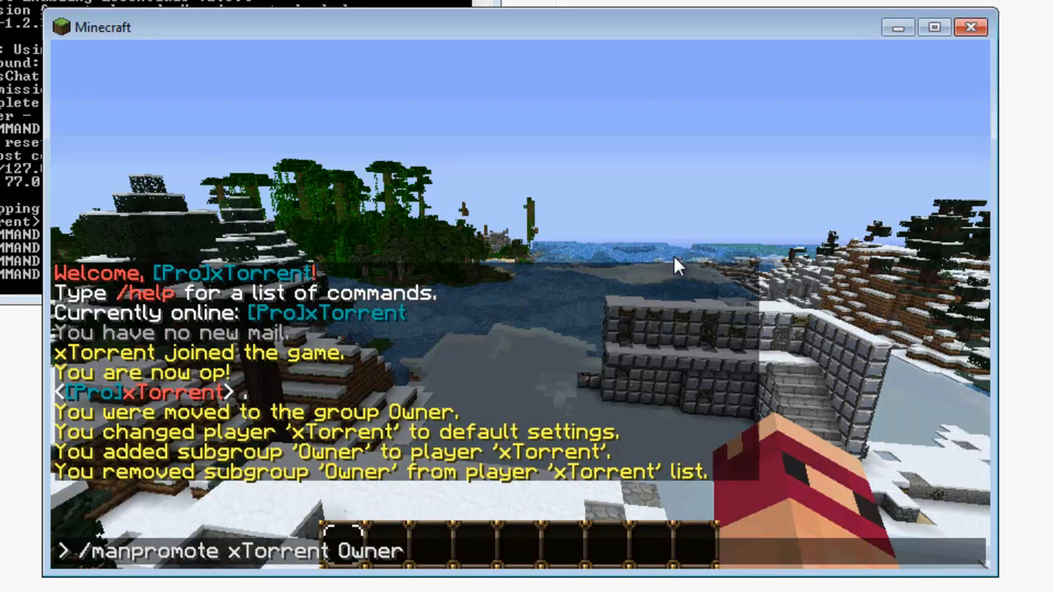
{"action": "key", "text": "Return"}
Demote the player to the Default group with the /mandemote command.
{"action": "key", "text": "t"}
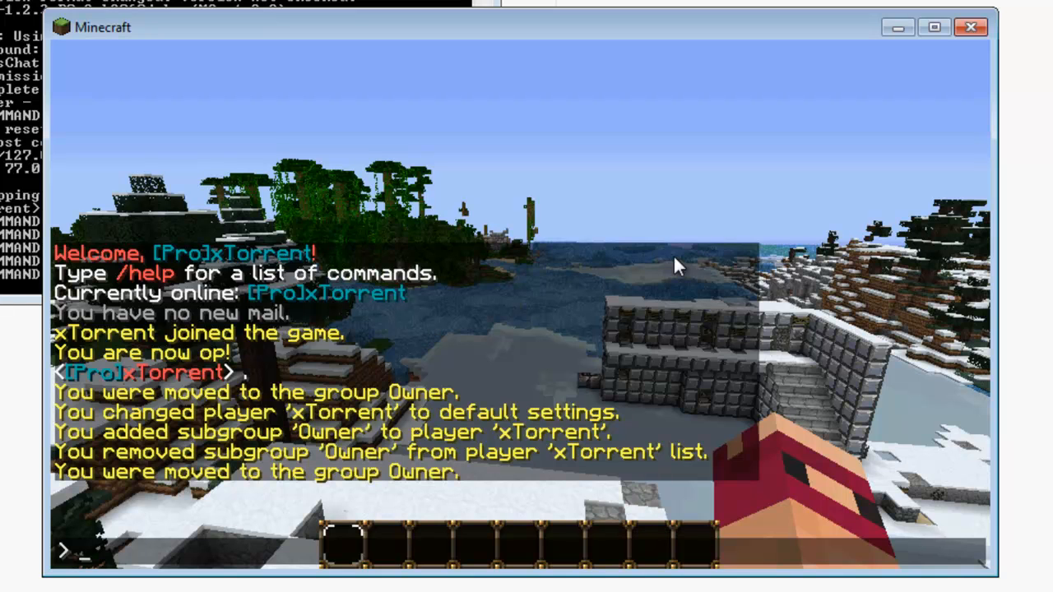
{"action": "type", "text": "/mandemote xTorrent Default"}
{"action": "key", "text": "Return"}
Look up the demoted player's group information with the /manwhois command.
{"action": "key", "text": "t"}
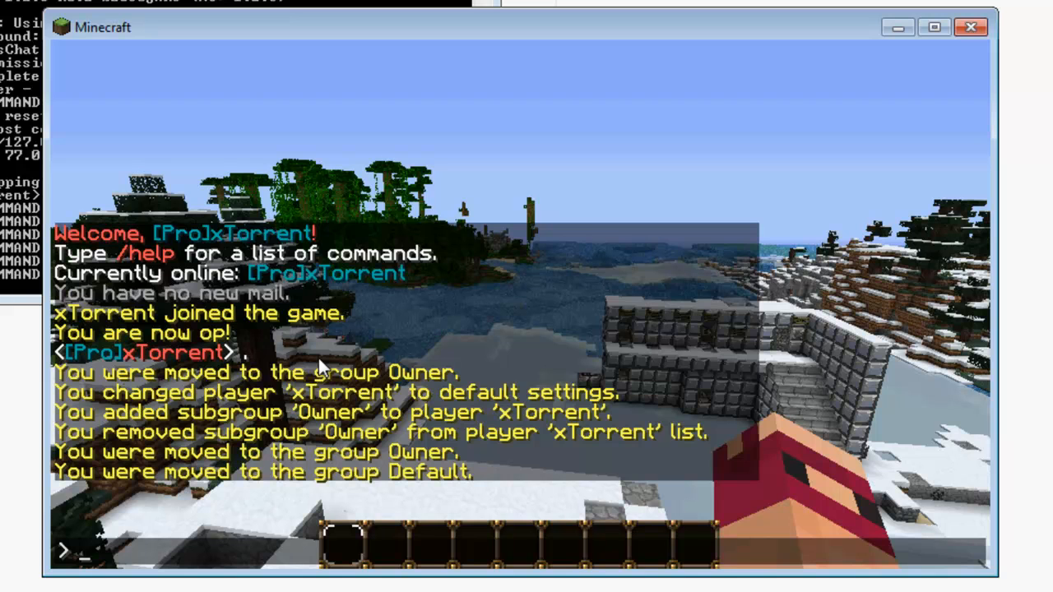
{"action": "type", "text": "/manwhois"}
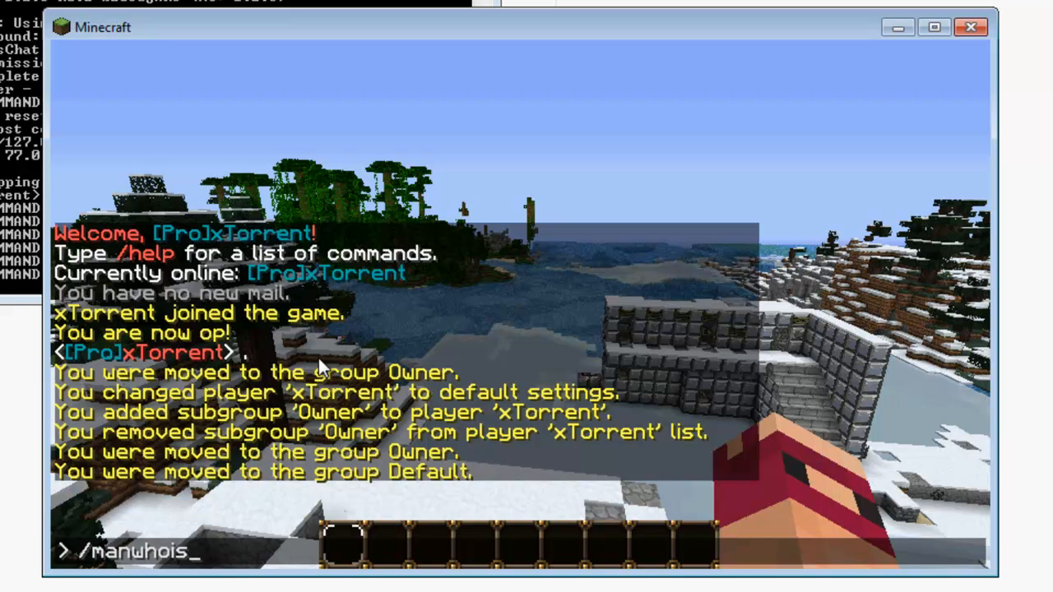
{"action": "type", "text": " xTorrent"}
{"action": "key", "text": "Return"}
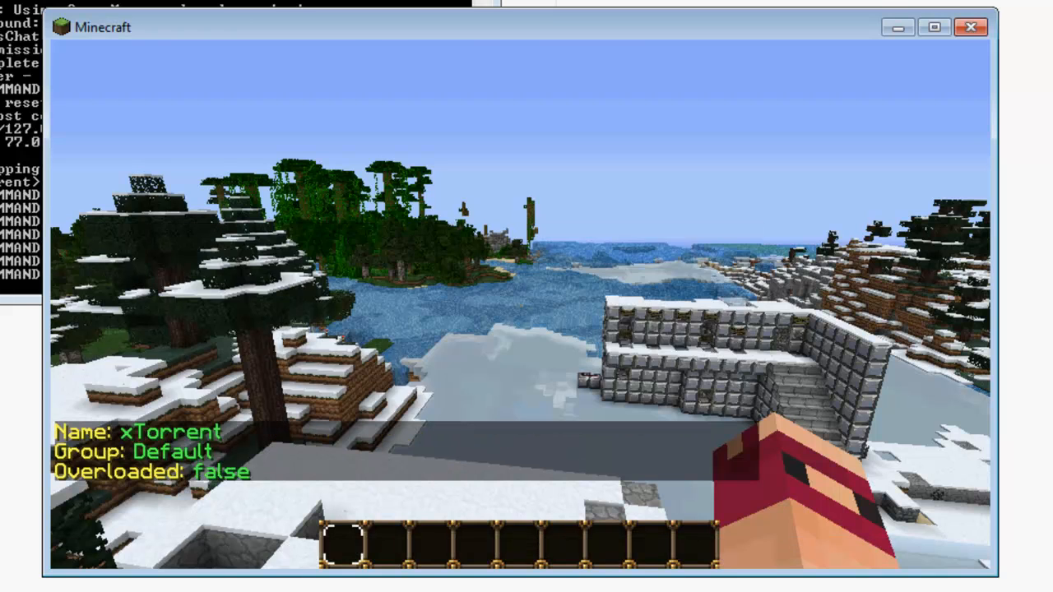
Assign the player to the Owner group again with the /manuadd command.
{"action": "key", "text": "t"}
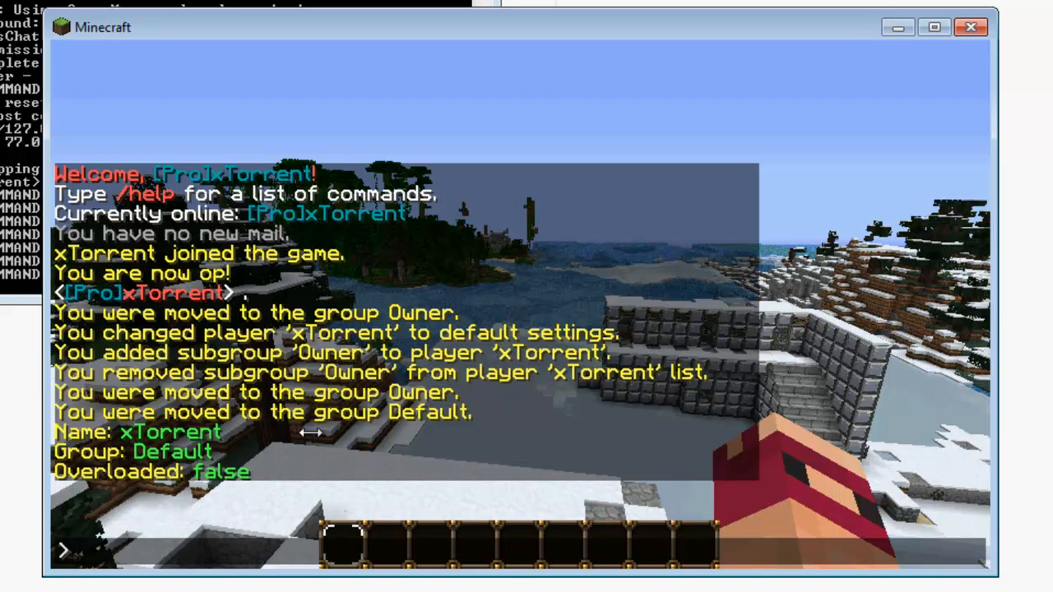
{"action": "type", "text": "/manadd"}
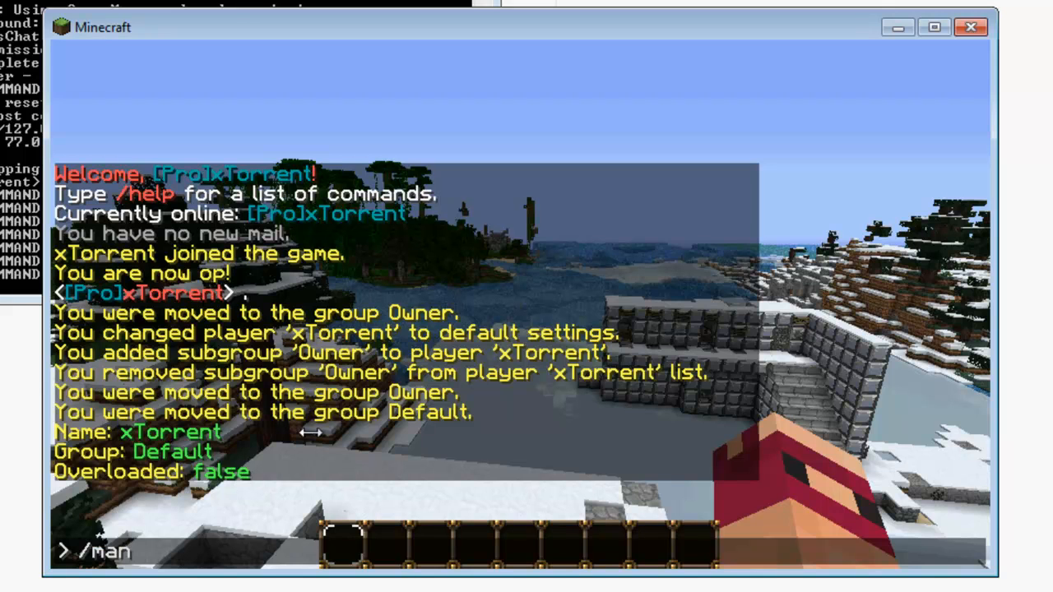
{"action": "key", "text": "BackSpace"}
{"action": "key", "text": "BackSpace"}
{"action": "key", "text": "BackSpace"}
{"action": "type", "text": "uadd"}
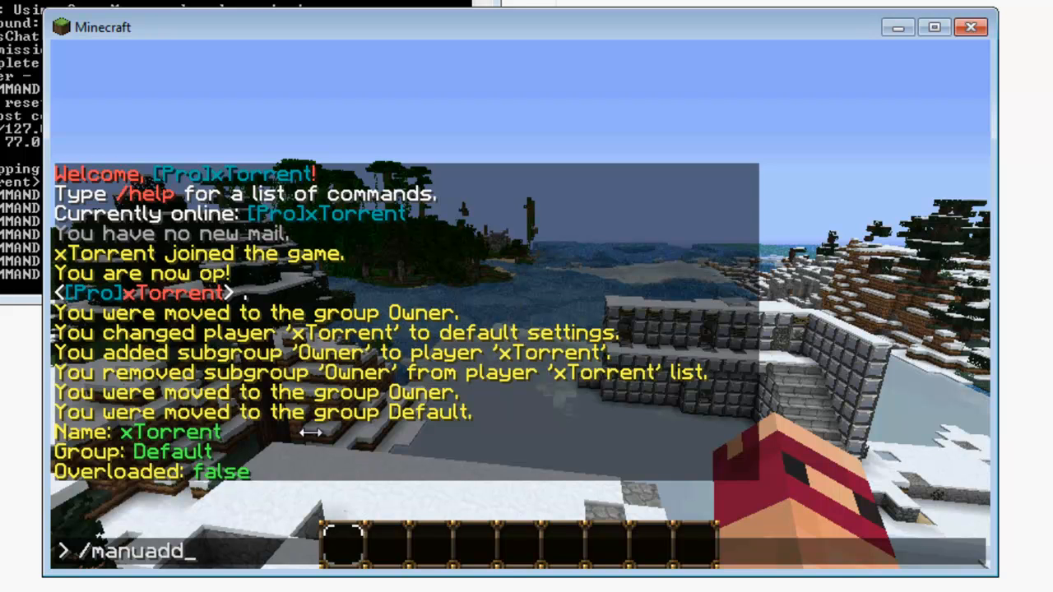
{"action": "type", "text": " xTorrent Owner"}
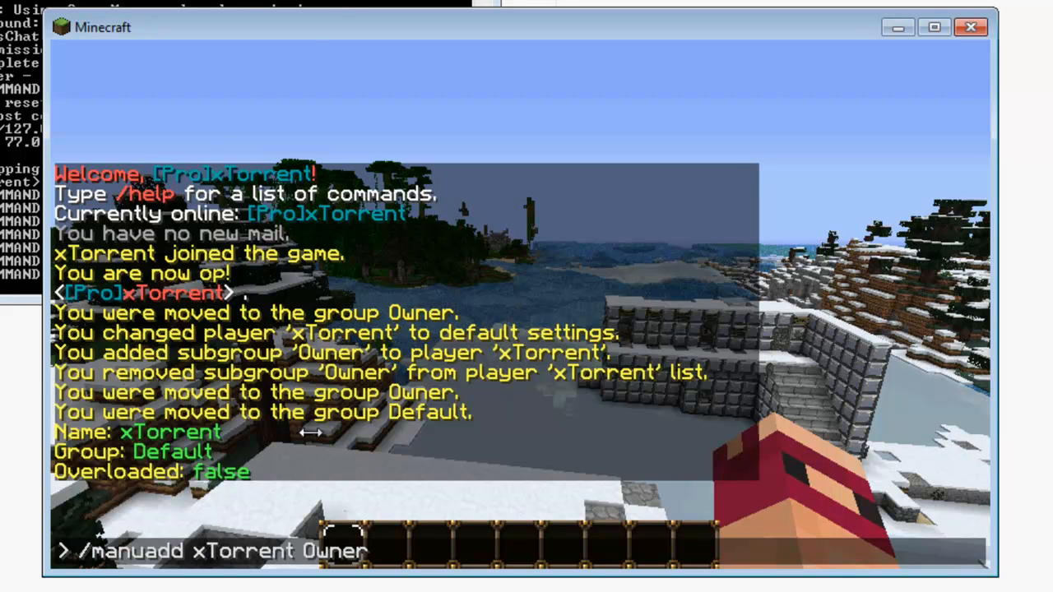
{"action": "key", "text": "Return"}
Run /manwhois on the player again to check the group after the new assignment, and reopen the chat.
{"action": "key", "text": "slash"}
{"action": "type", "text": "manw"}
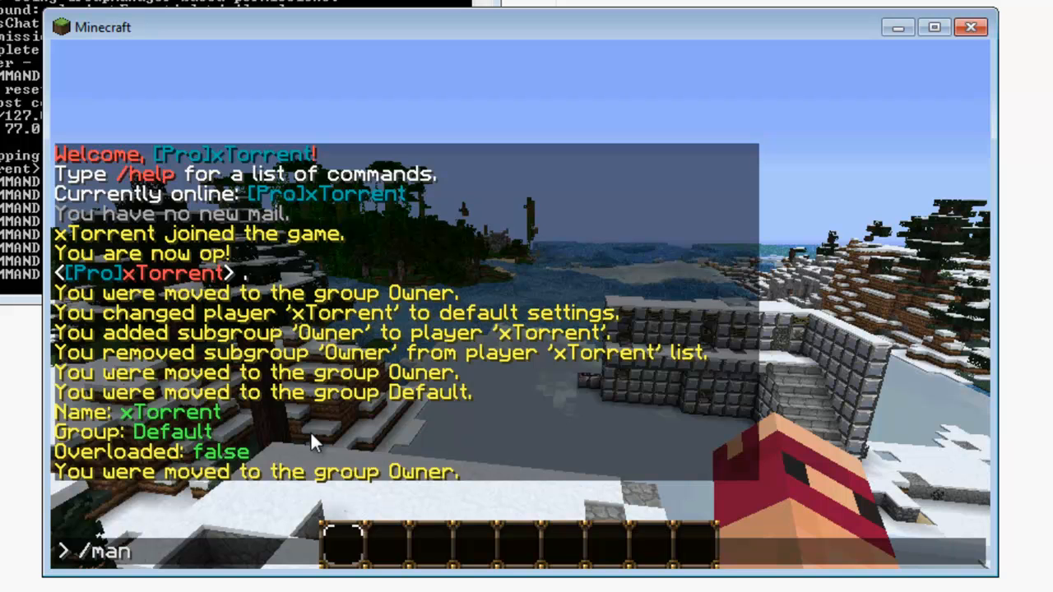
{"action": "key", "text": "BackSpace"}
{"action": "type", "text": "uhois xTorrent"}
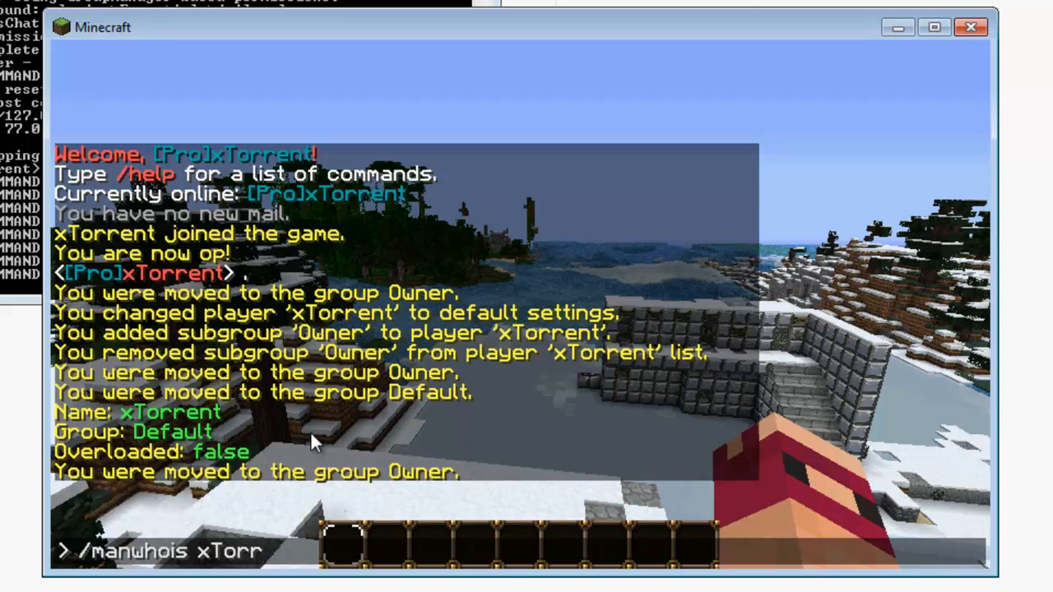
{"action": "key", "text": "Return"}
{"action": "key", "text": "t"}
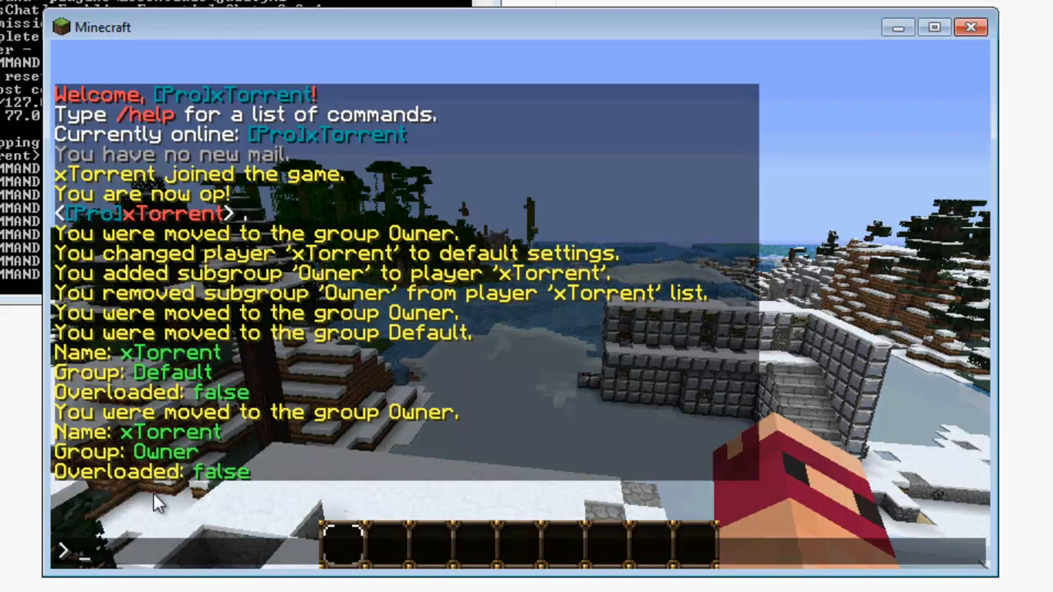